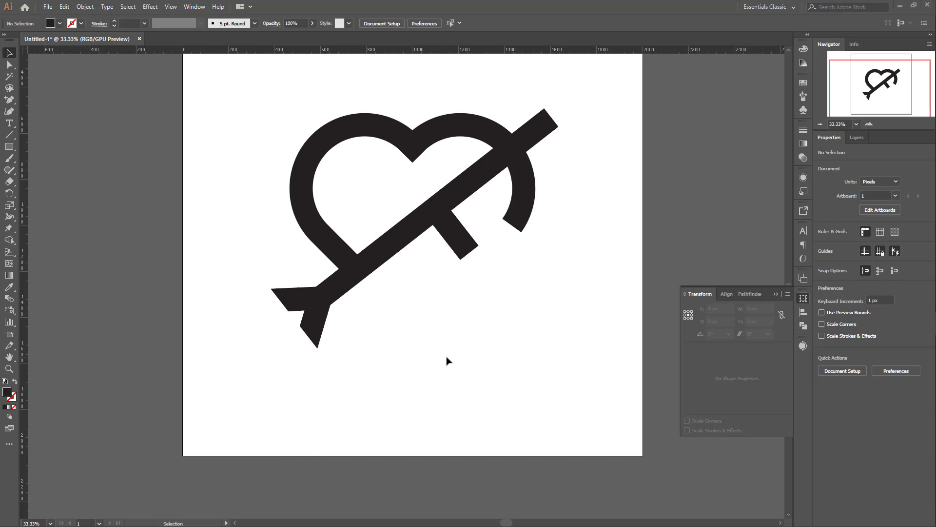
Step: Create a new 2000 × 2000 px document
right_click(176, 39)
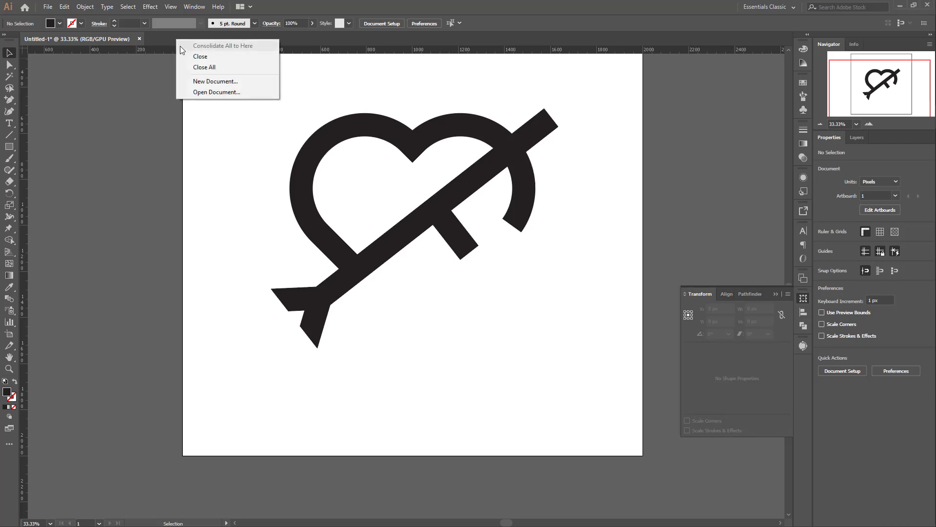
click(222, 86)
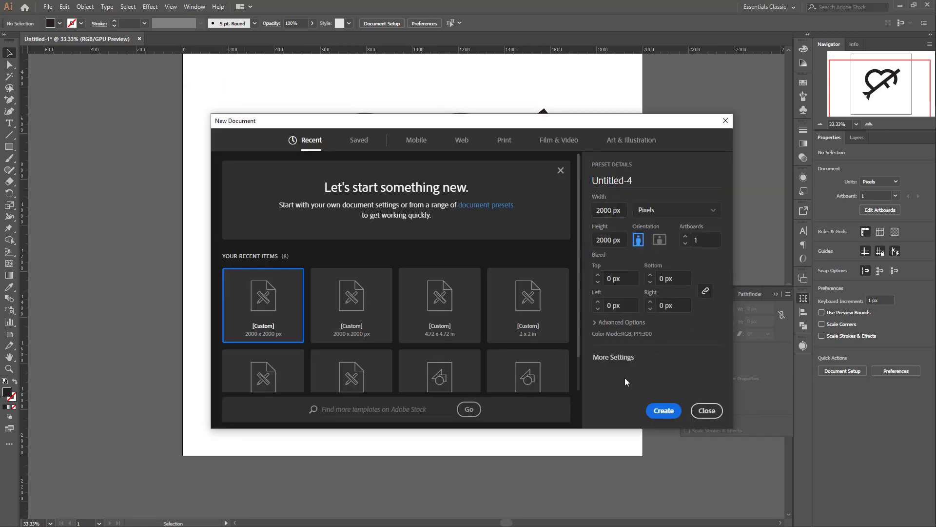
click(664, 410)
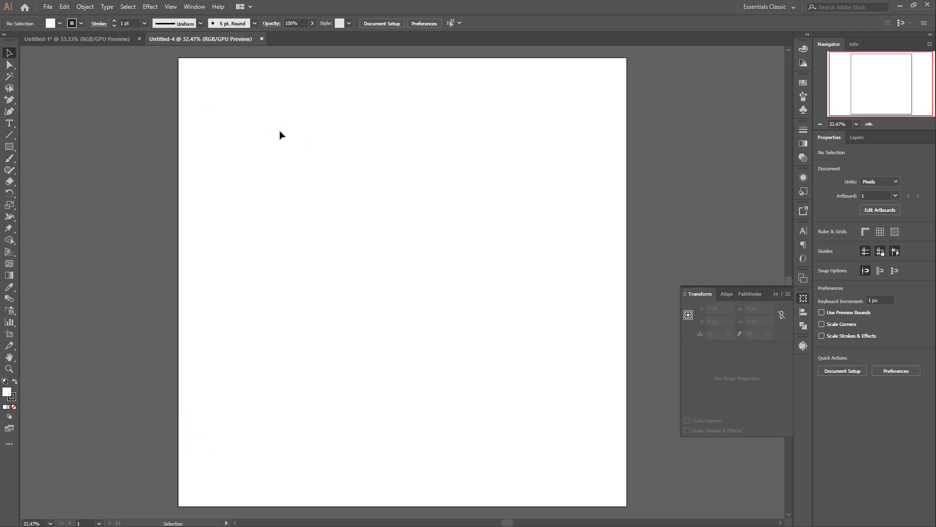
Step: Draw a 100 × 500 px rectangle on the artboard and fully round its corners to 50 px
click(9, 147)
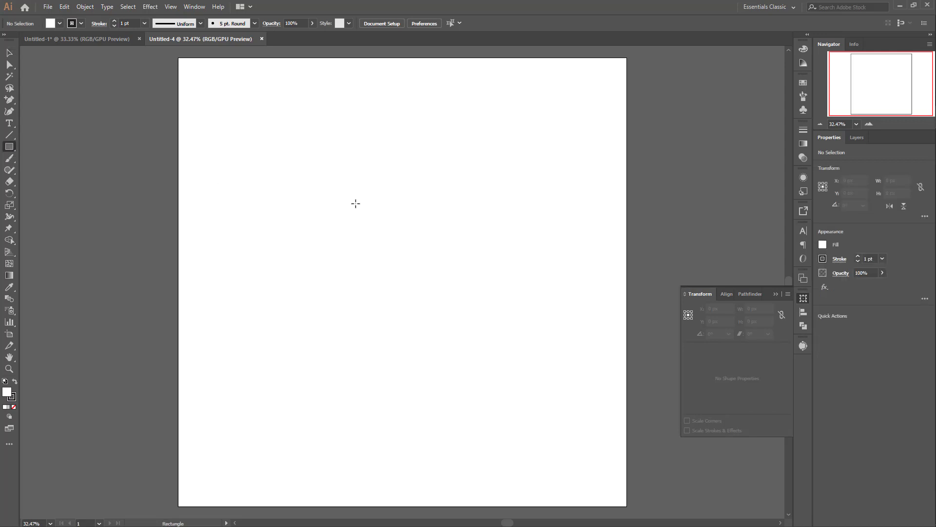
click(383, 198)
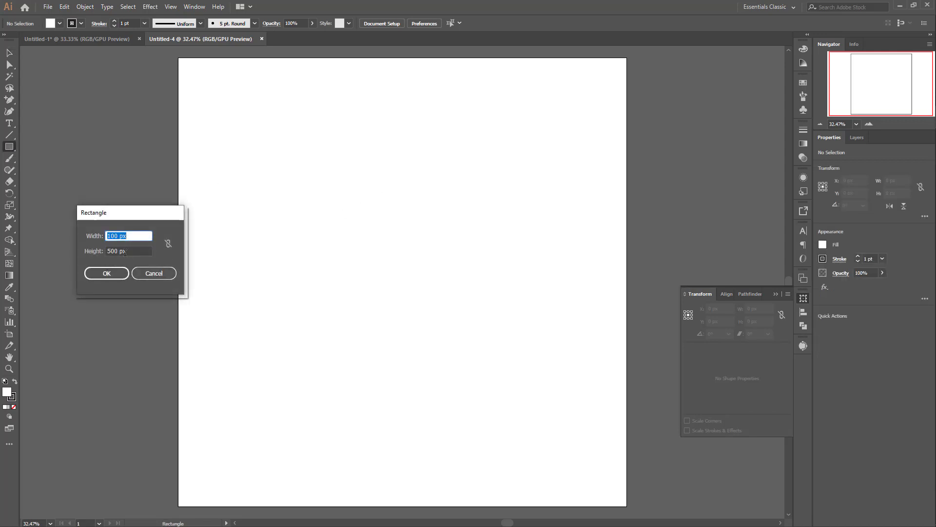
click(106, 273)
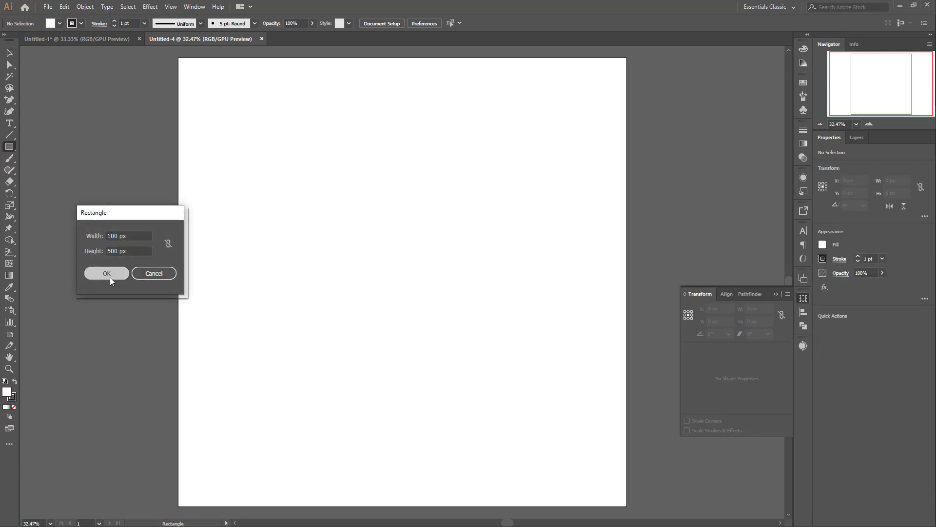
drag(400, 205, 389, 239)
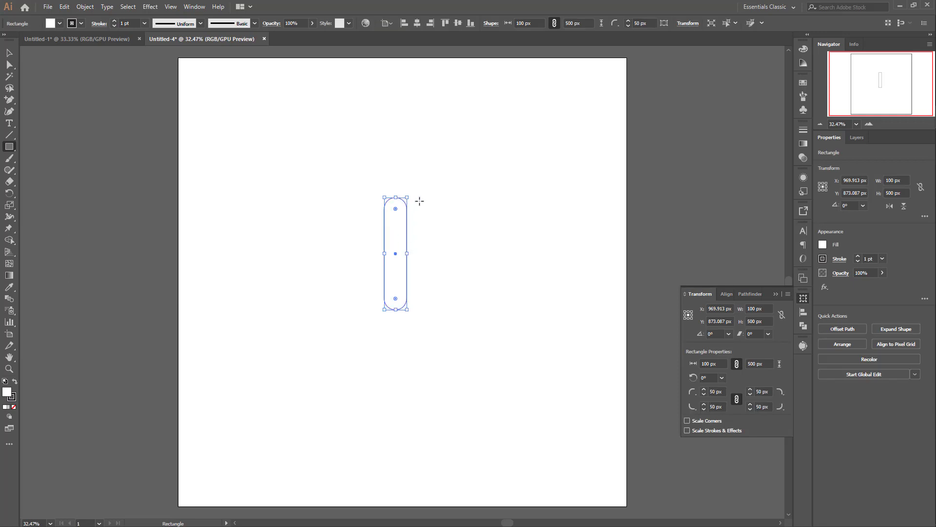
Step: Rotate the rounded bar by 45° and create a reflected copy so both bars cross as an X
drag(408, 194, 334, 196)
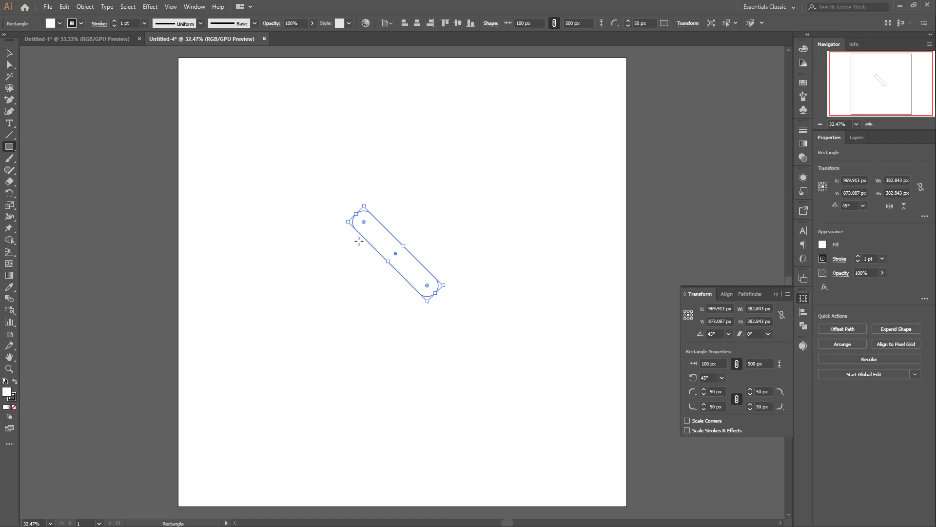
right_click(386, 244)
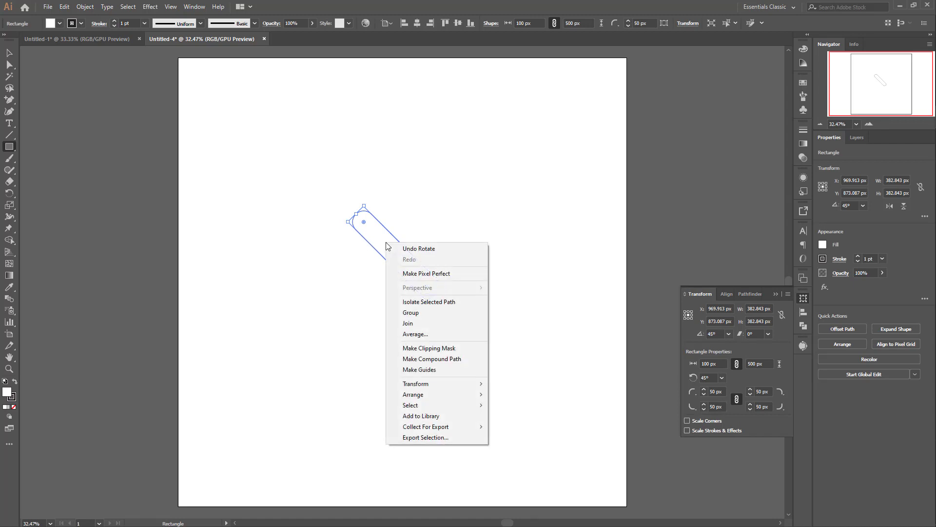
mouse_move(479, 384)
click(525, 421)
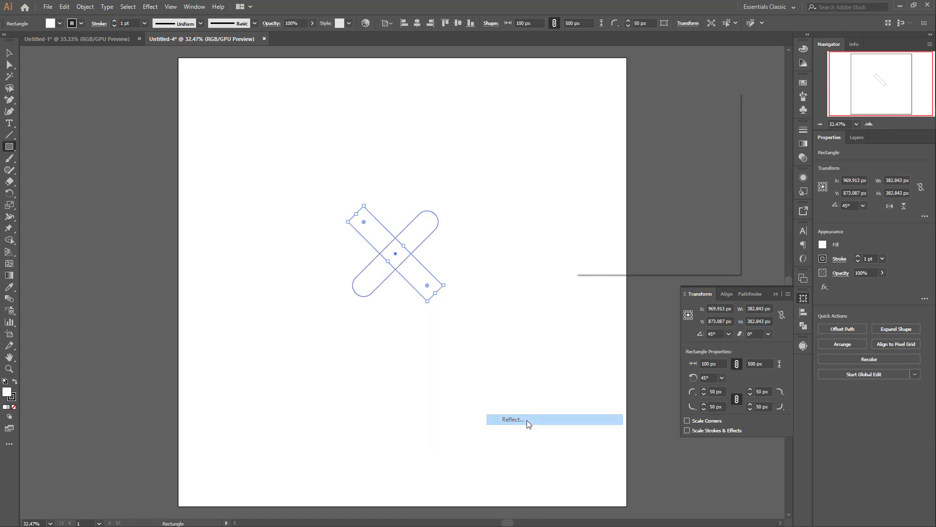
click(607, 253)
Step: Shift the reflected bar sideways until the upper ends overlap, and reduce both bars to a small heart with Shape Builder
key(v)
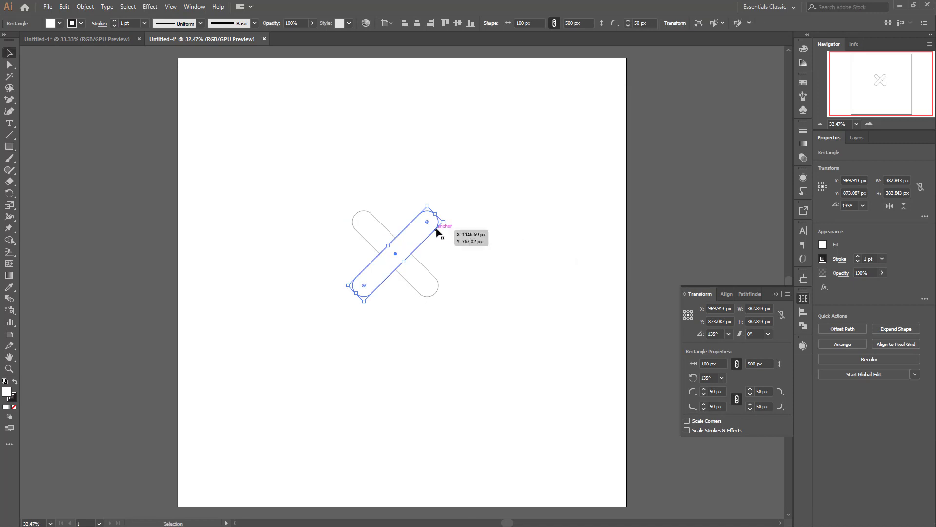
drag(436, 233, 389, 228)
key(ctrl+a)
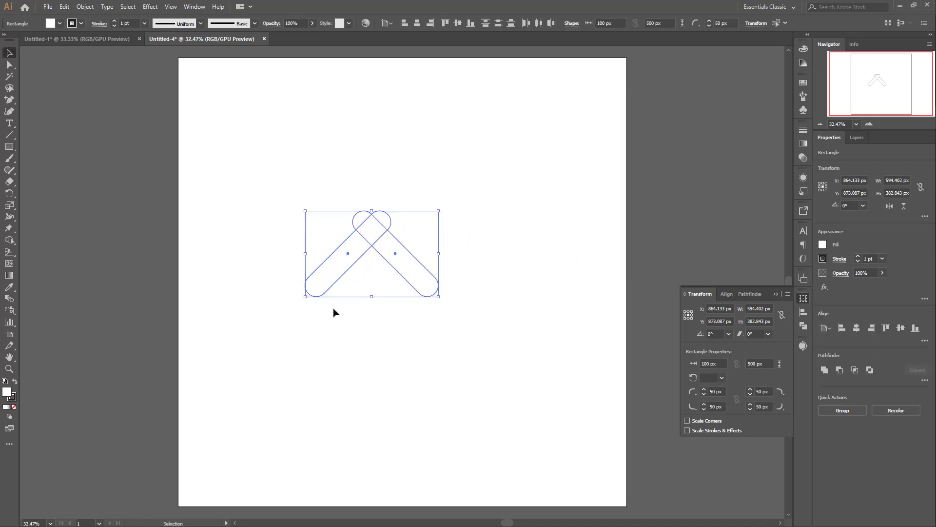
click(9, 240)
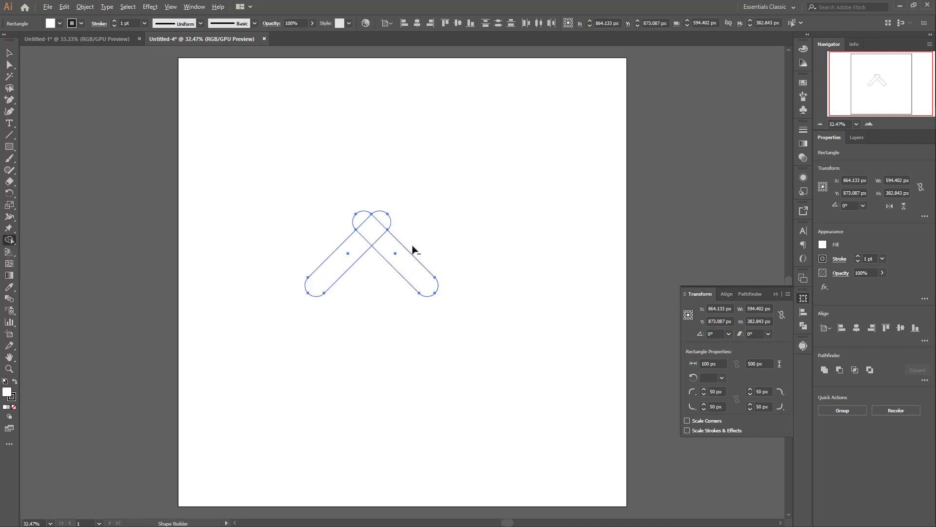
alt+drag(412, 247, 337, 252)
drag(390, 234, 361, 219)
Step: Give the heart no fill and a 100 pt stroke, and scale it proportionally to about 825 × 753 px
key(v)
click(59, 23)
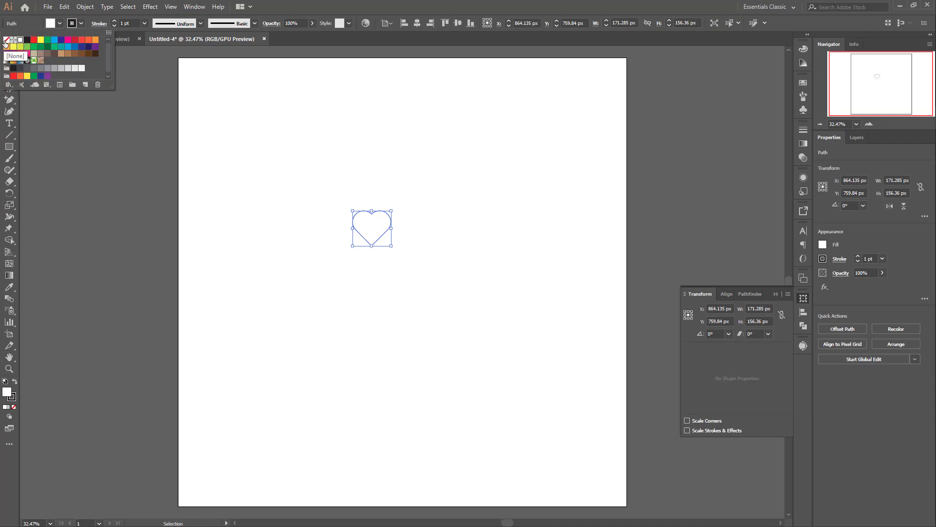
click(6, 39)
double_click(128, 23)
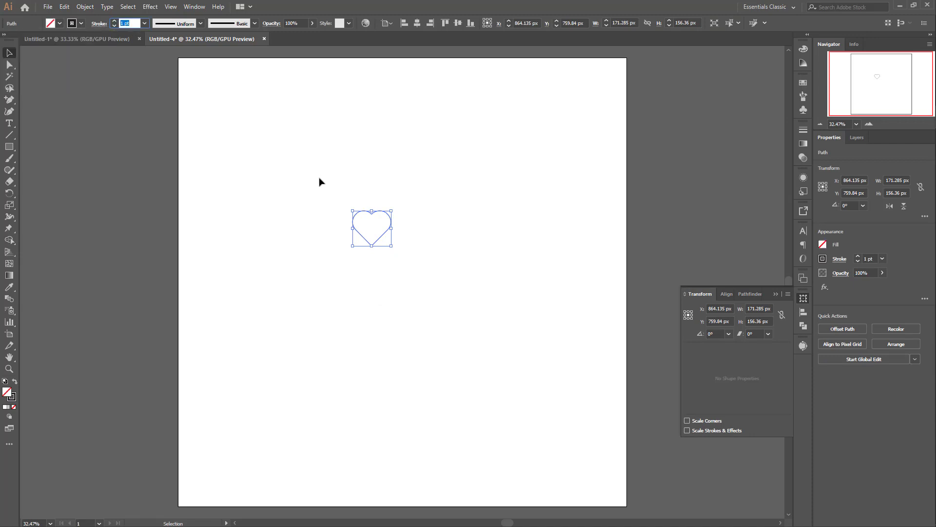
text(100)
key(Return)
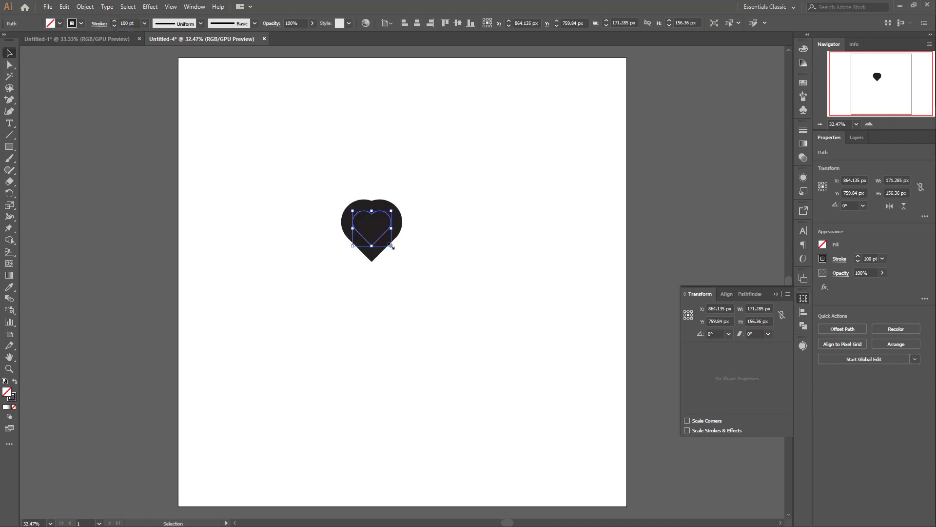
mouse_move(391, 246)
mouse_down()
mouse_move(481, 344)
mouse_move(464, 313)
mouse_up()
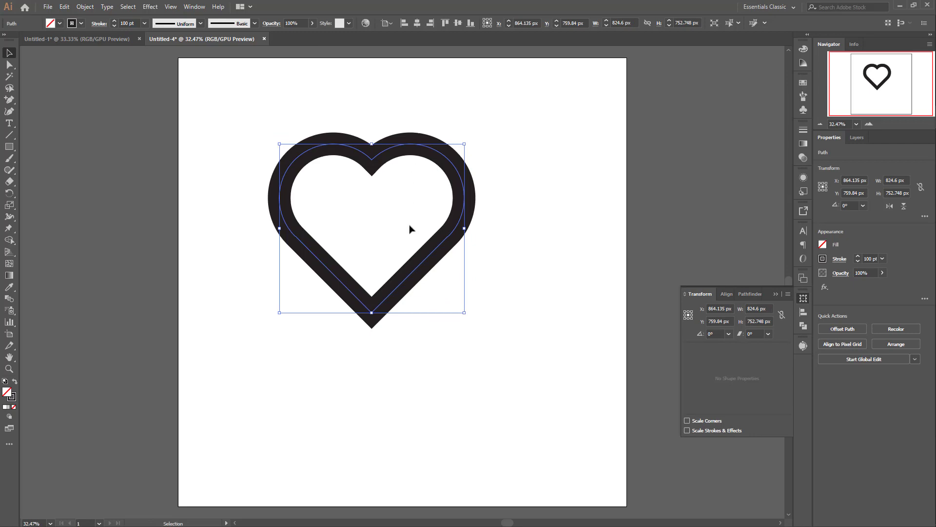
Step: Show the rulers and place crossing horizontal and vertical guides through the heart
key(ctrl+r)
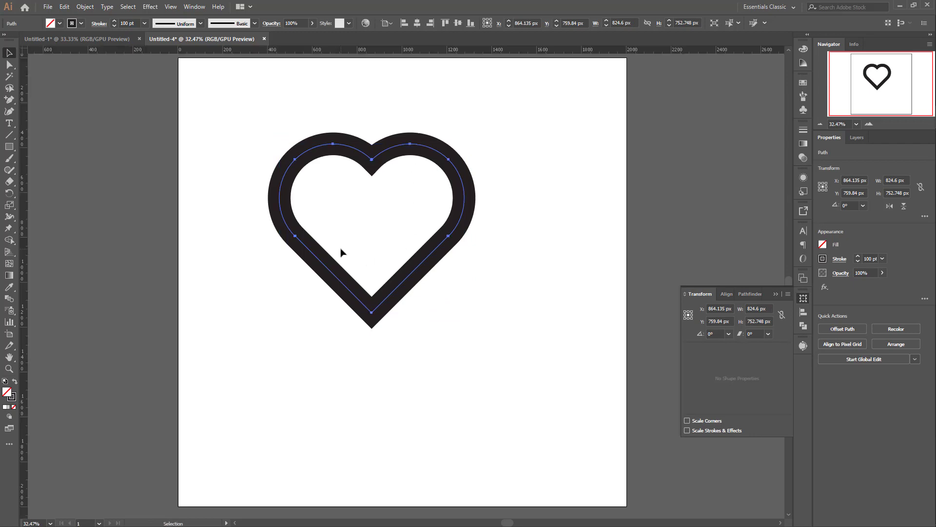
key(ctrl+shift+b)
drag(23, 50, 359, 240)
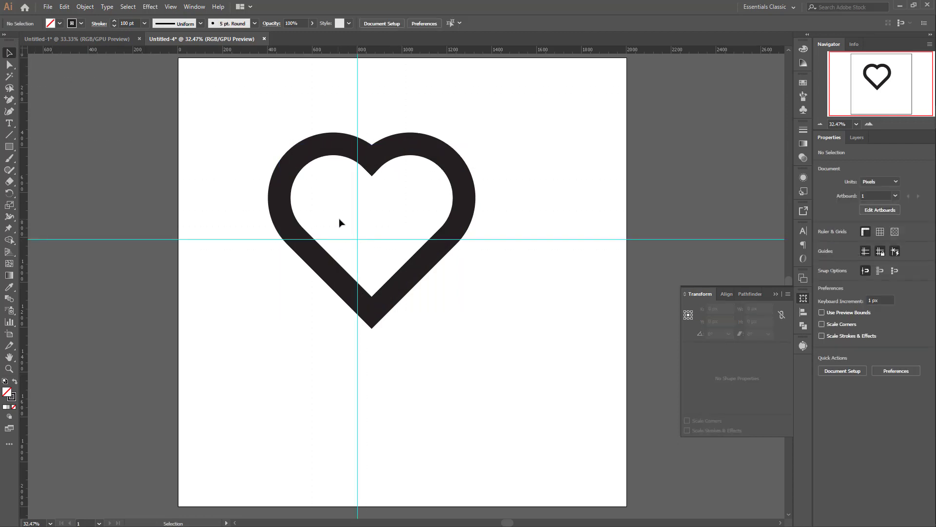
Step: Unlock the guides and centre them together with the heart on the artboard, horizontally and vertically
right_click(375, 245)
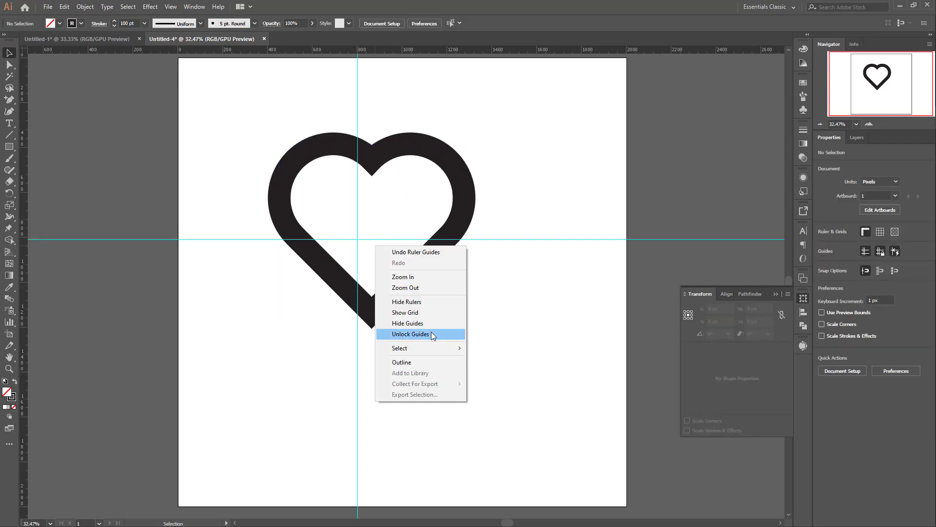
click(432, 334)
drag(215, 108, 529, 328)
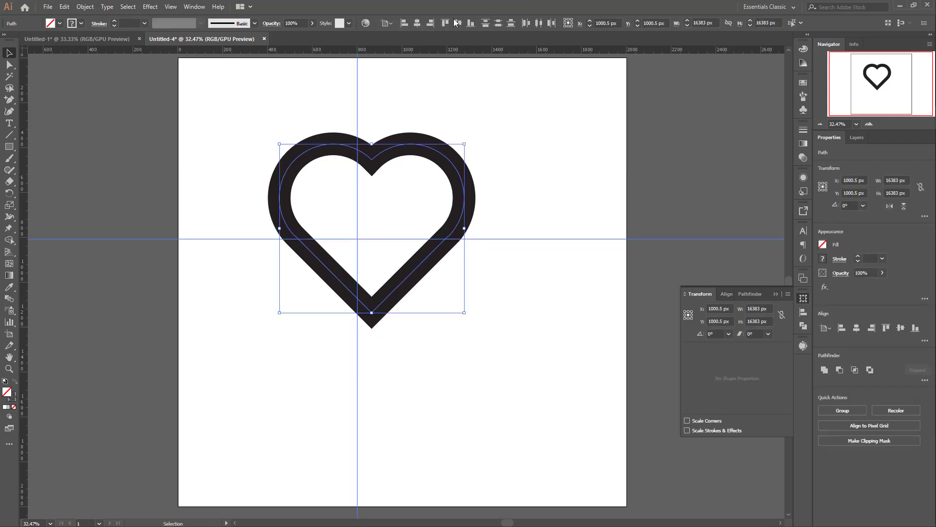
click(387, 23)
click(432, 57)
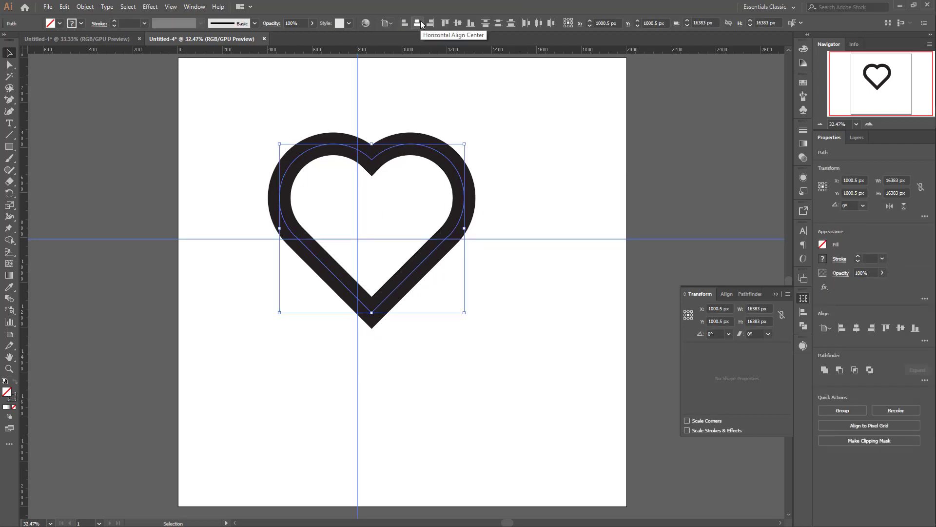
click(421, 25)
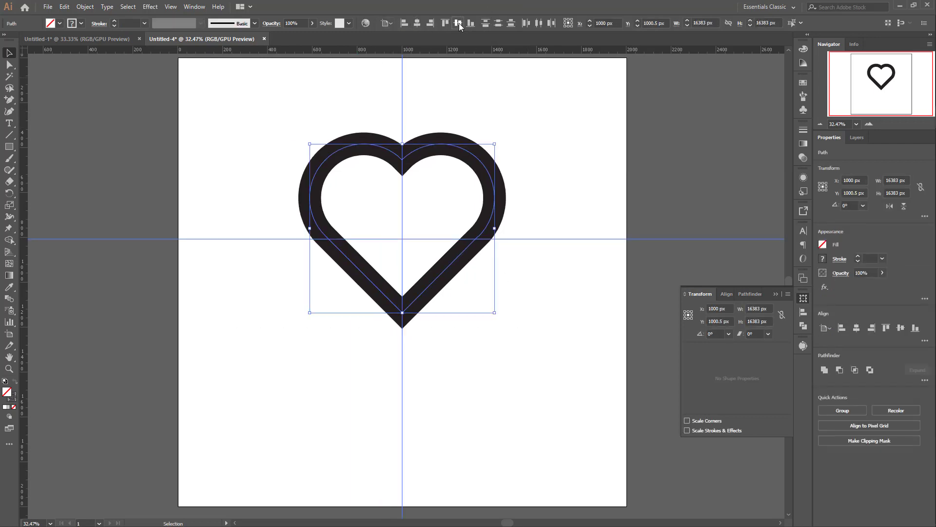
click(459, 23)
Step: Lock the centred guides again
scroll(549, 253, down, 2)
drag(376, 202, 413, 255)
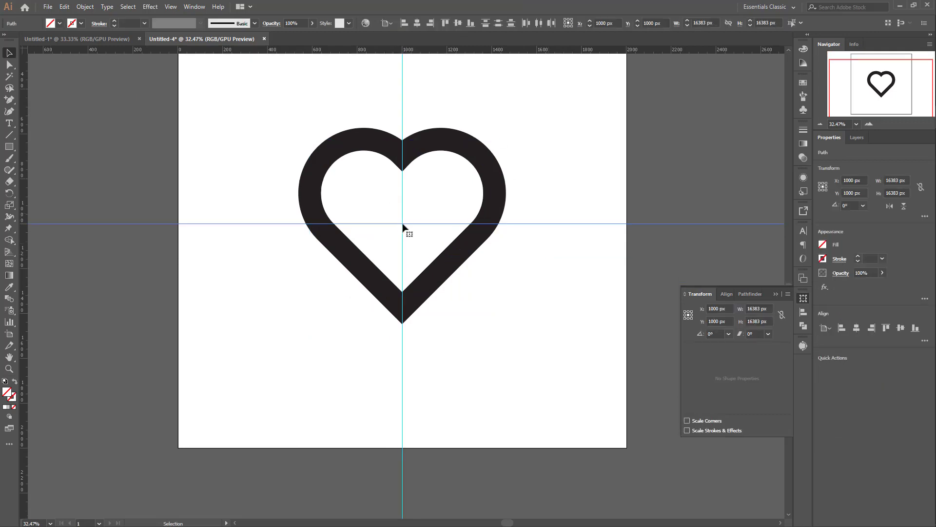
right_click(403, 223)
click(437, 305)
right_click(423, 265)
click(469, 284)
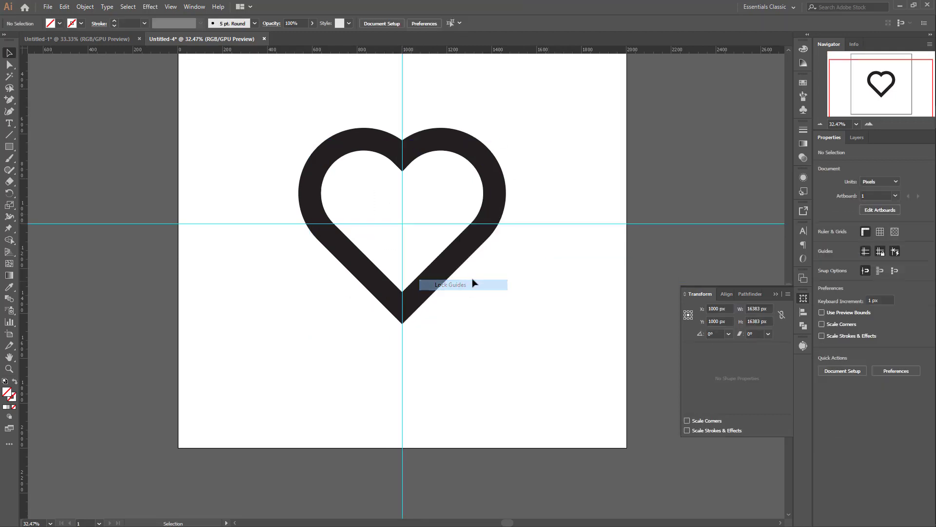
Step: Draw a square of about 927 px outward from the guide intersection so it encloses the heart
key(m)
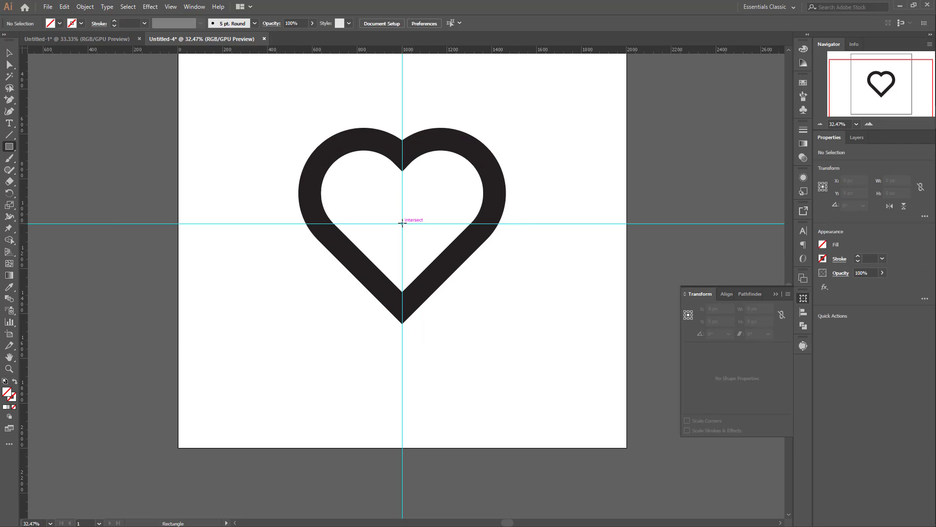
drag(402, 224, 506, 273)
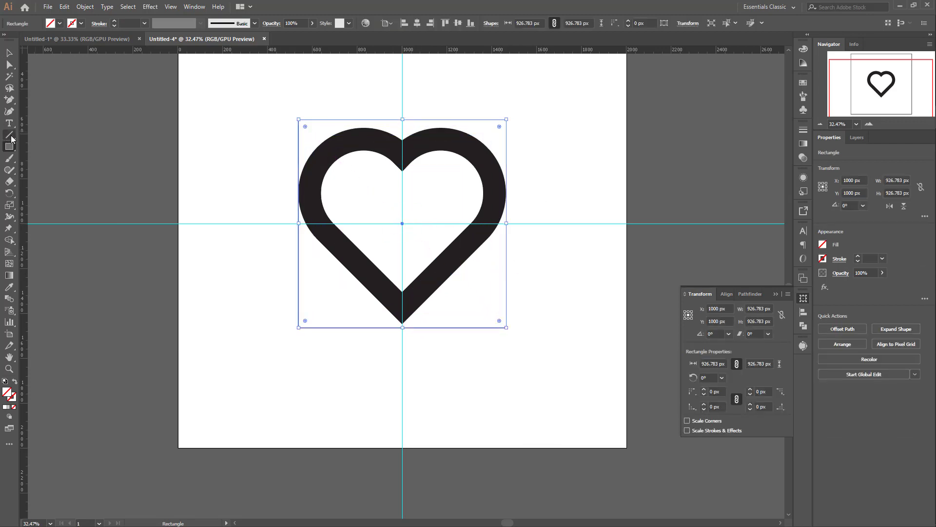
click(10, 136)
key(v)
Step: Add a horizontal guide above the square and give the square a 1 pt stroke
drag(283, 50, 283, 95)
click(115, 21)
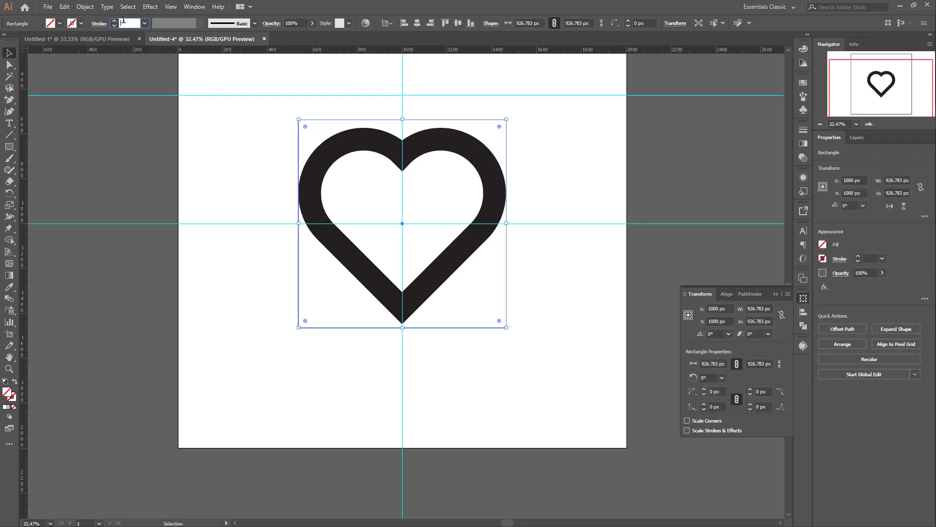
click(119, 90)
Step: Draw a horizontal line along the square's upper edge and place copies of it further down, including one on the lower edge
click(10, 136)
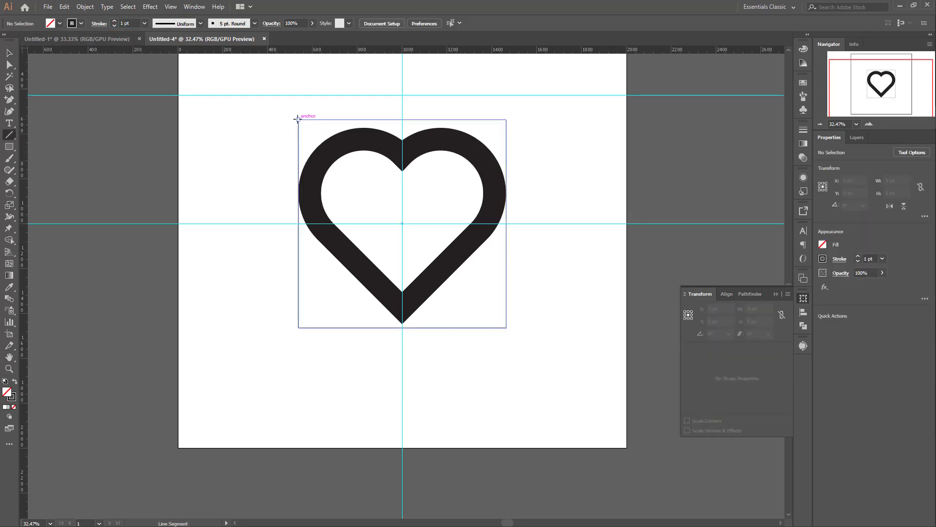
drag(298, 119, 506, 119)
key(v)
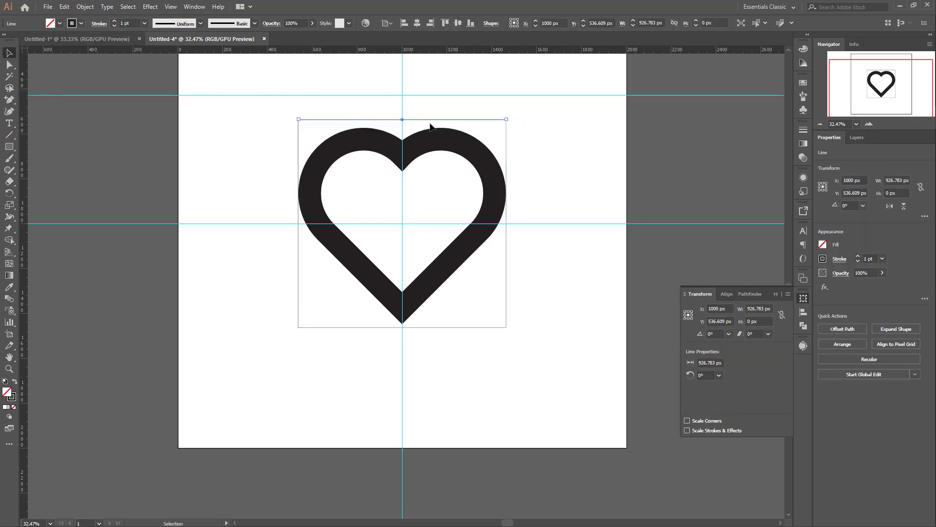
drag(425, 119, 482, 262)
Step: Select all four horizontal lines and distribute their centres evenly over the square's height, relative to the selection
shift+click(445, 175)
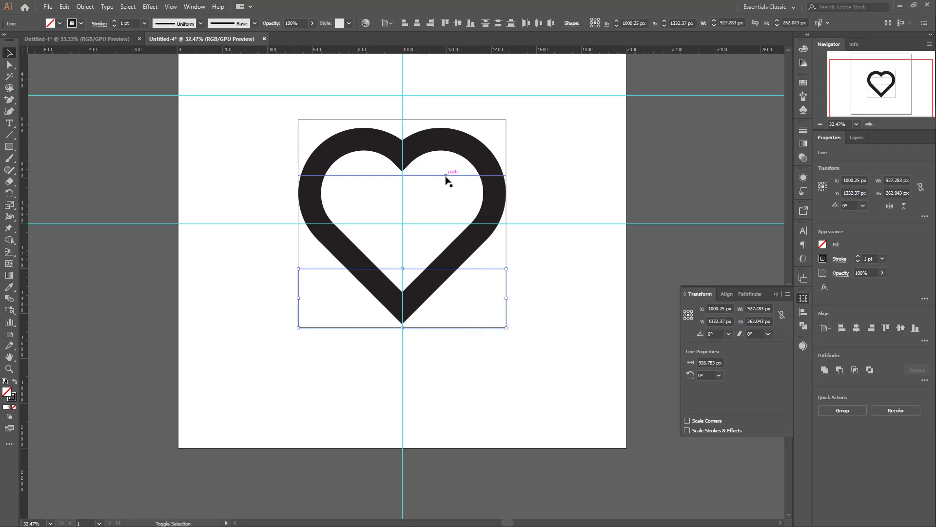
shift+click(428, 119)
click(385, 23)
click(397, 38)
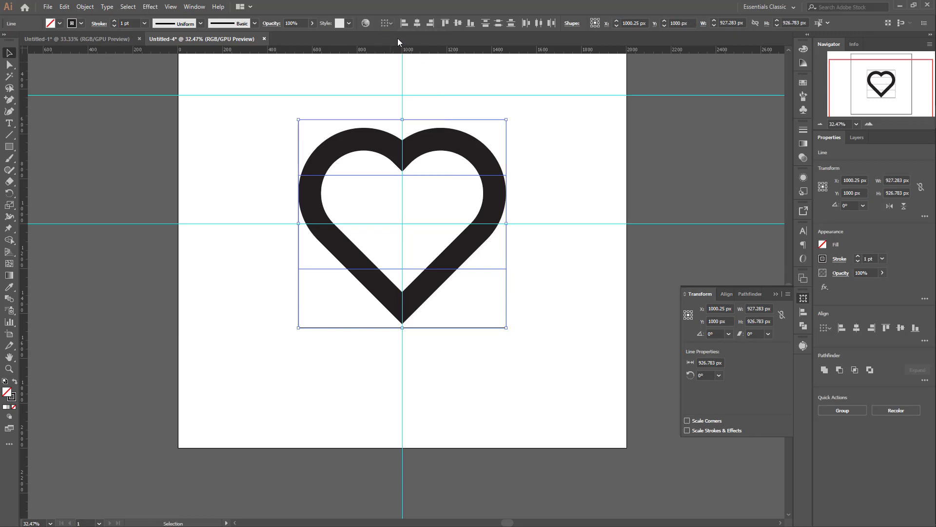
click(497, 22)
Step: Lock the heart, the square and the horizontal grid lines
scroll(239, 146, up, 1)
drag(239, 147, 492, 345)
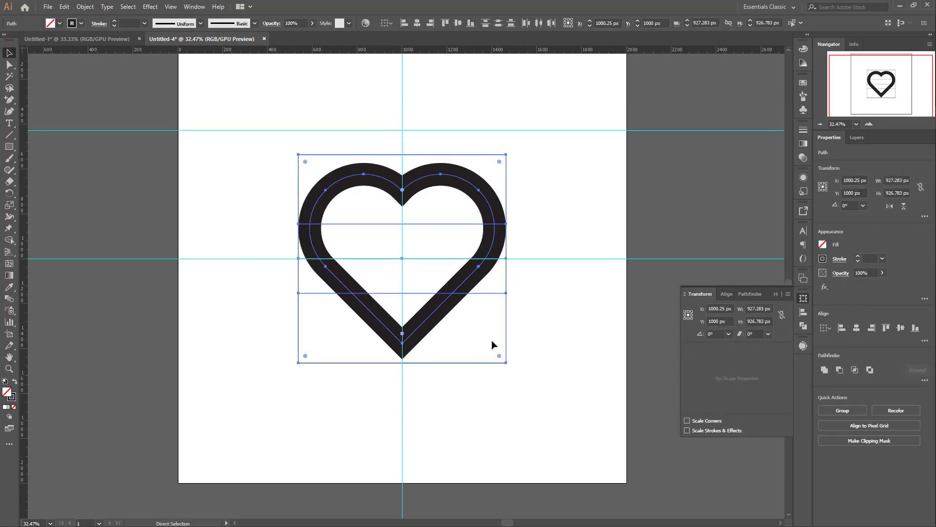
key(ctrl+2)
Step: Draw a vertical line about 927 px long along the centre guide from the square's upper to lower edge, with a 100 pt stroke
scroll(493, 345, down, 5)
scroll(431, 255, up, 3)
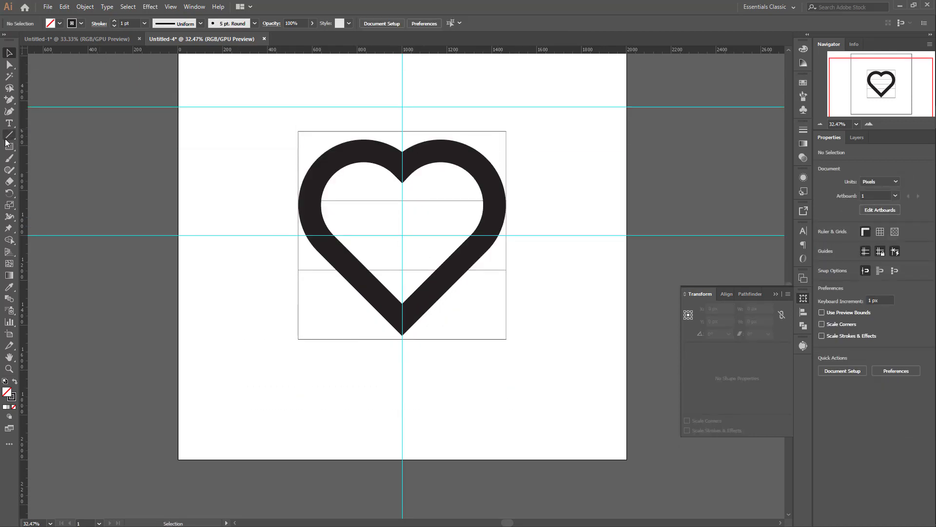
click(9, 135)
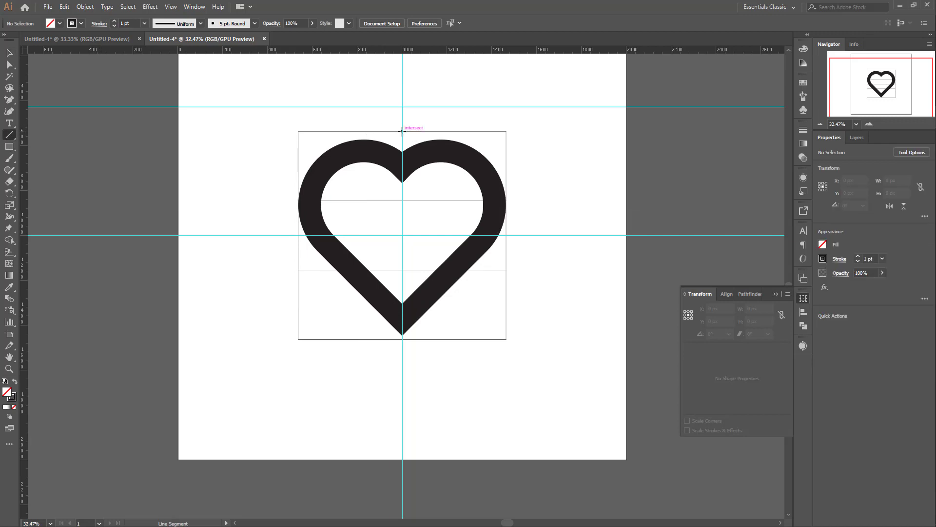
mouse_move(402, 131)
mouse_down()
mouse_move(418, 270)
mouse_move(408, 356)
mouse_move(402, 339)
mouse_up()
scroll(345, 155, up, 3)
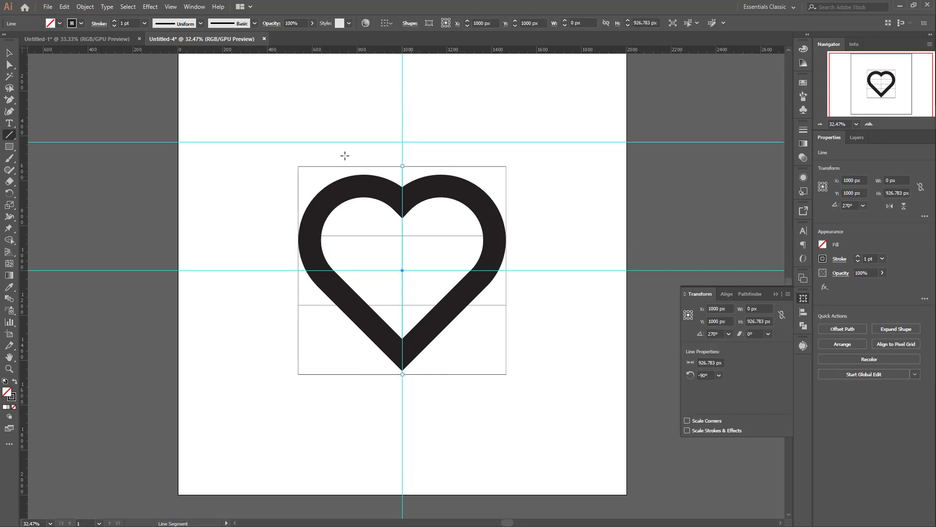
click(126, 23)
key(Return)
scroll(403, 273, down, 3)
Step: Draw a hexagon with a radius of about 187 px beside the artboard and rotate it to 270° so a corner points up
click(9, 147)
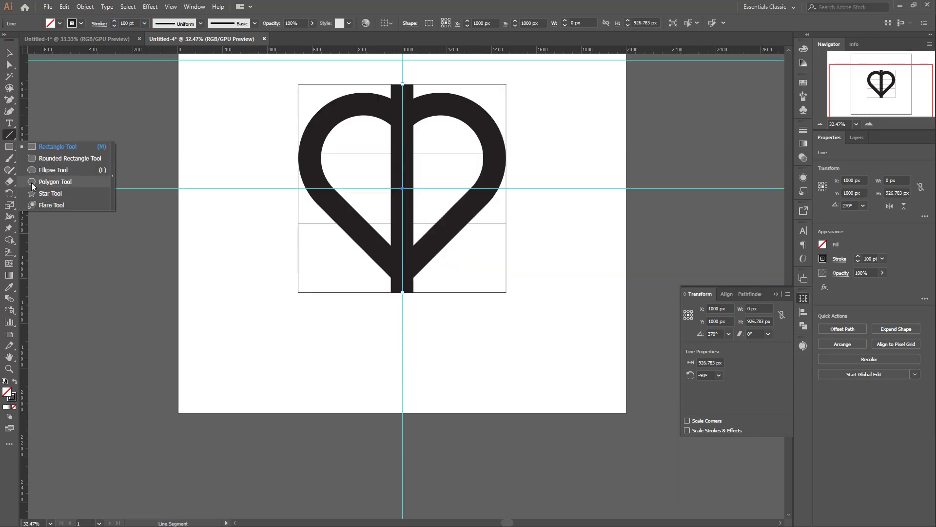
click(32, 186)
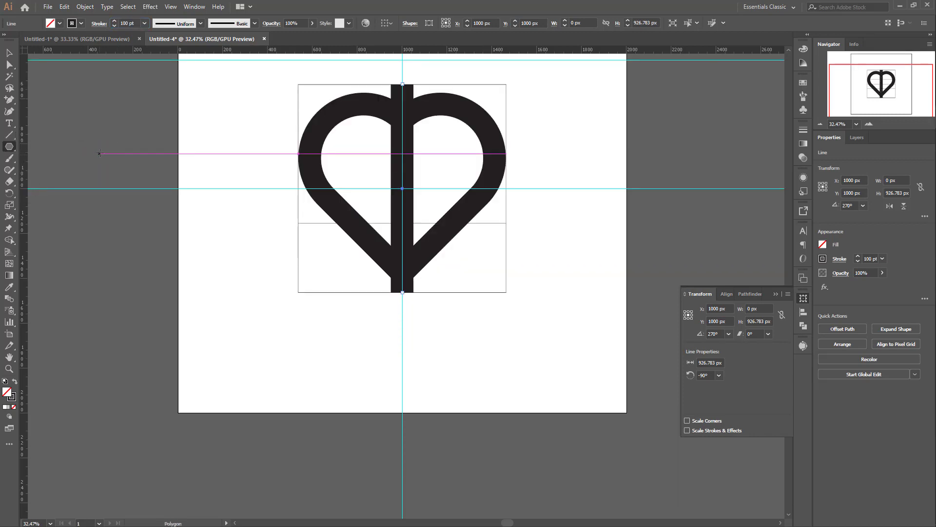
drag(90, 142, 132, 146)
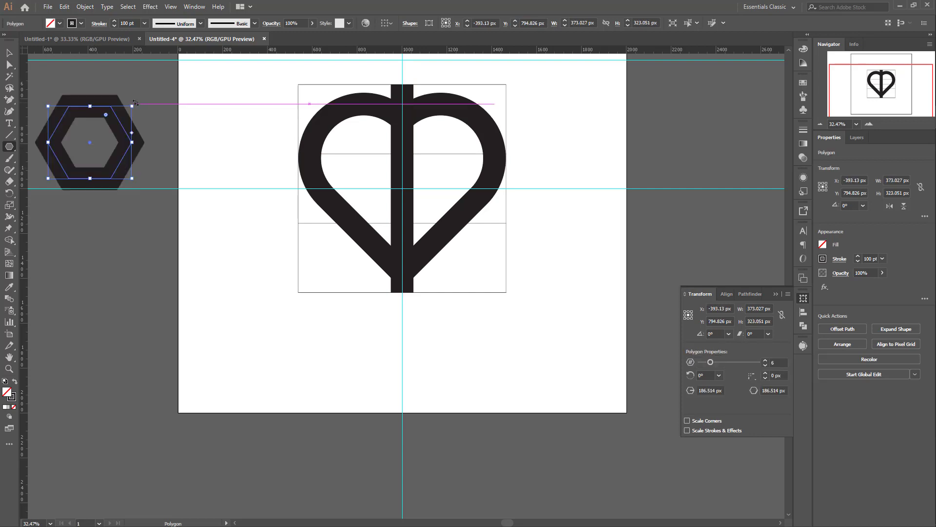
drag(136, 103, 130, 184)
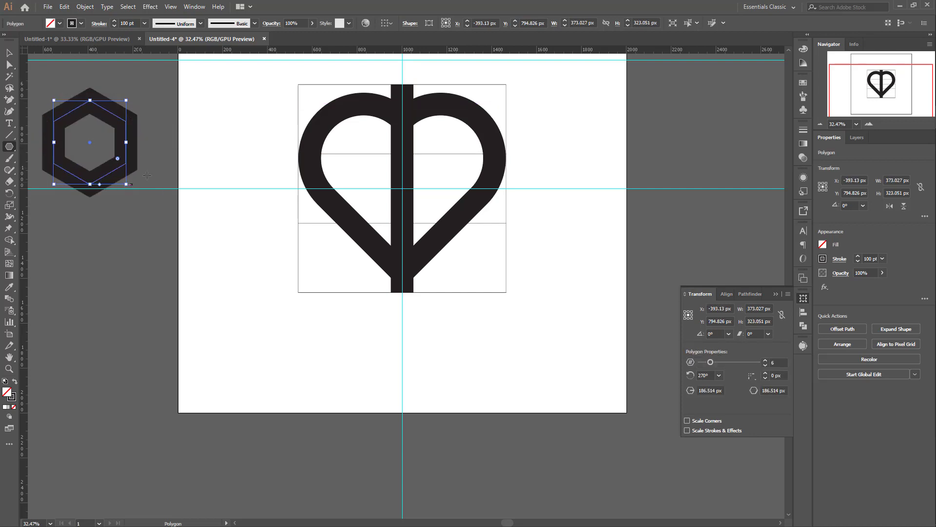
Step: Reduce the hexagon to its upper chevron by deleting the lower points, then resize it to about 226 by 195 px at the vertical line's foot
key(a)
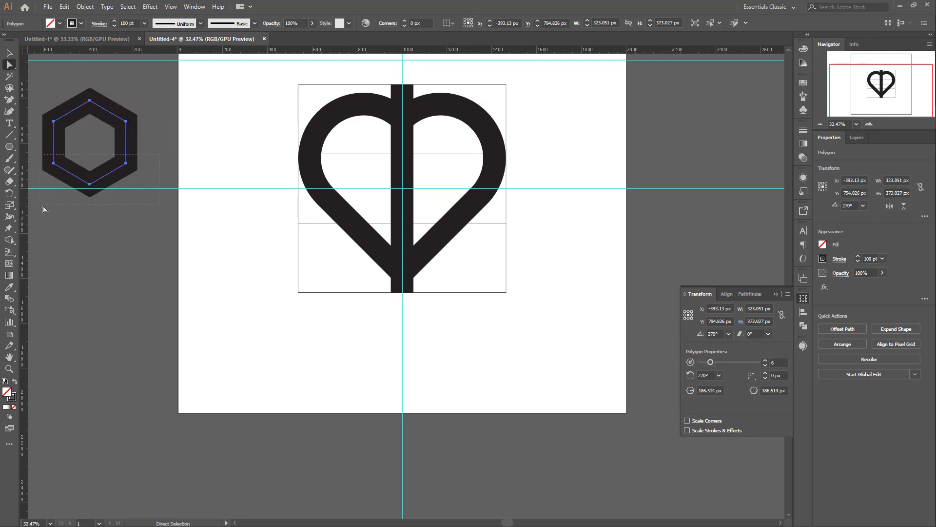
drag(44, 208, 50, 204)
key(Delete)
key(v)
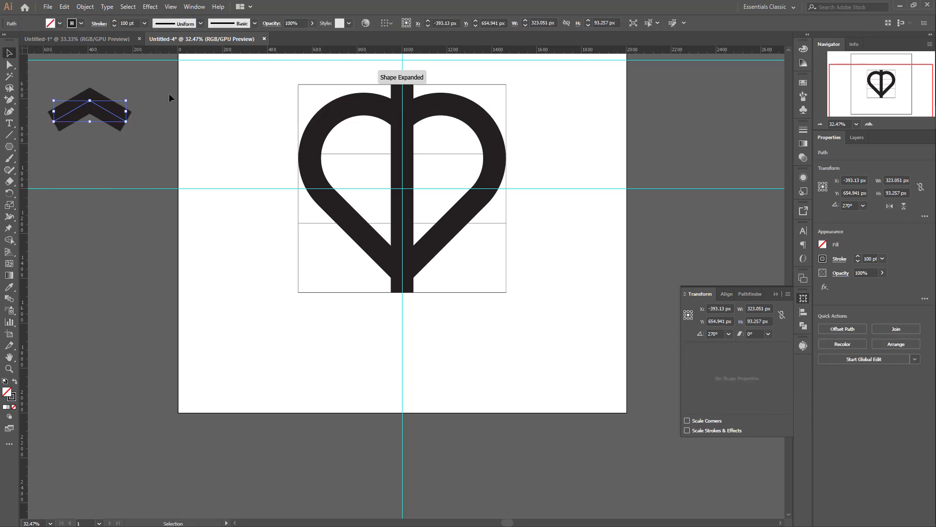
drag(127, 123, 410, 354)
scroll(116, 137, up, 3)
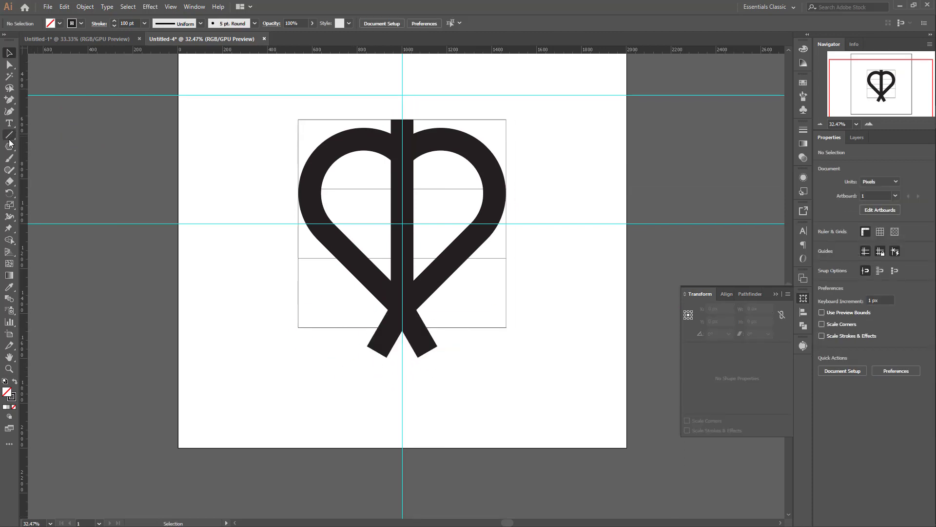
Step: Draw a short, thick horizontal bar from the vertical line towards the heart's right side, just above the centre guide
click(10, 135)
drag(391, 204, 451, 202)
scroll(452, 225, down, 4)
key(v)
drag(337, 147, 499, 337)
click(549, 264)
Step: Draw a horizontal helper line across the chevron's tail ends and remove its stroke
click(9, 135)
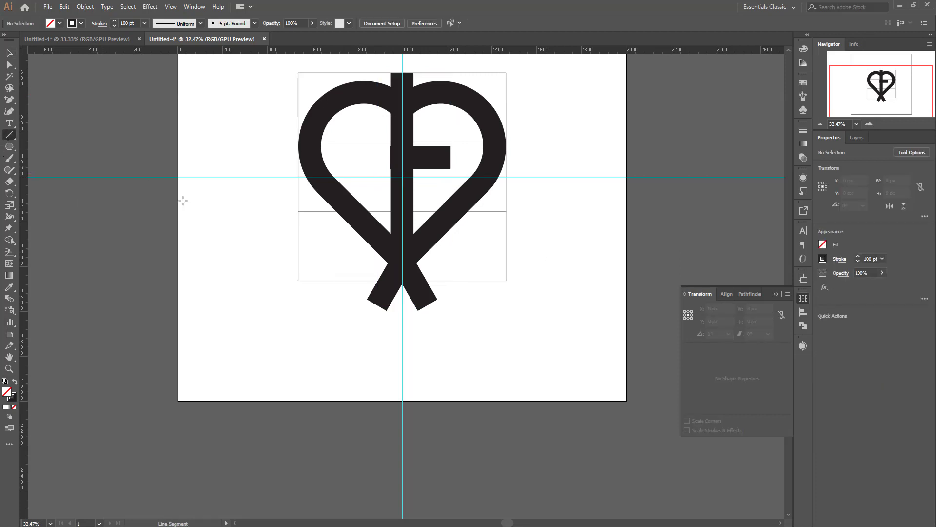
drag(366, 299, 453, 298)
click(82, 24)
click(7, 41)
Step: Group the vertical line, the chevron, the short bar and the helper line into one arrow
key(v)
drag(327, 159, 505, 370)
key(ctrl+g)
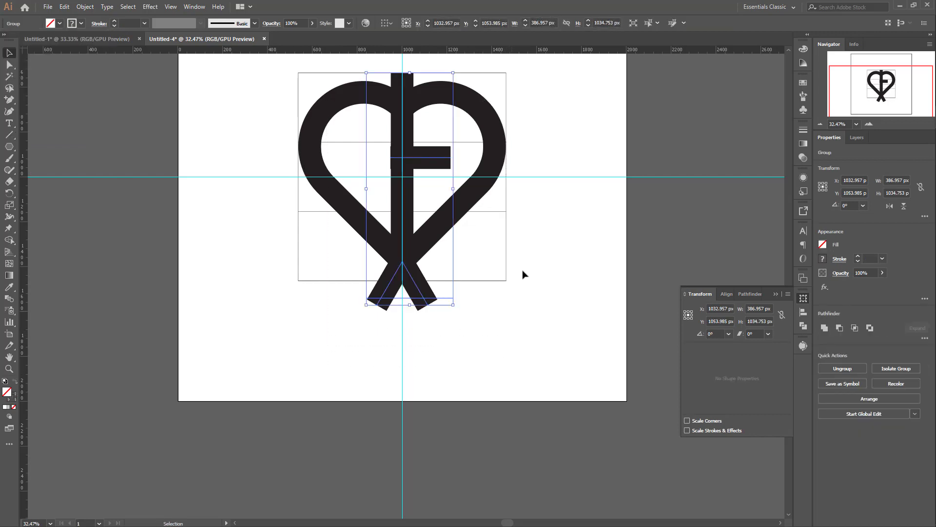
Step: Rotate the arrow group -52° about the guides' intersection and enlarge it so its ends extend farther beyond the heart's outline
click(9, 194)
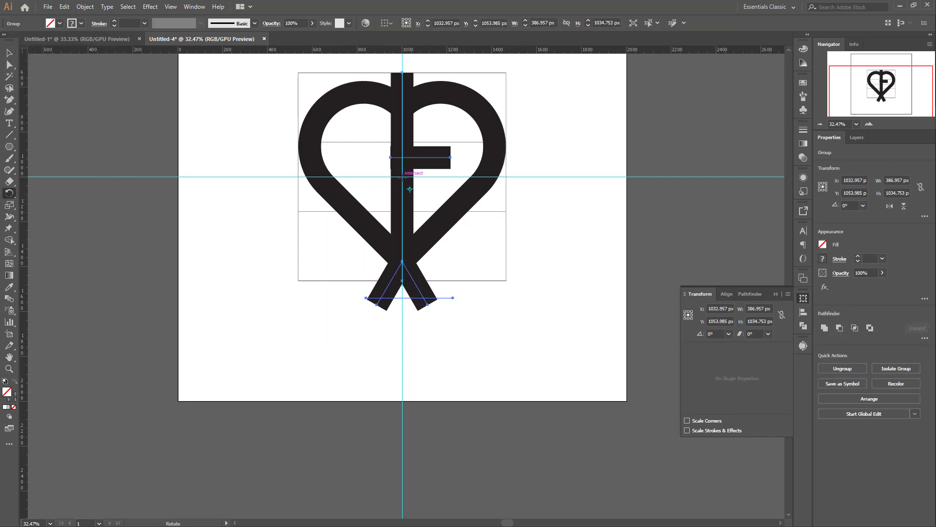
alt+click(403, 178)
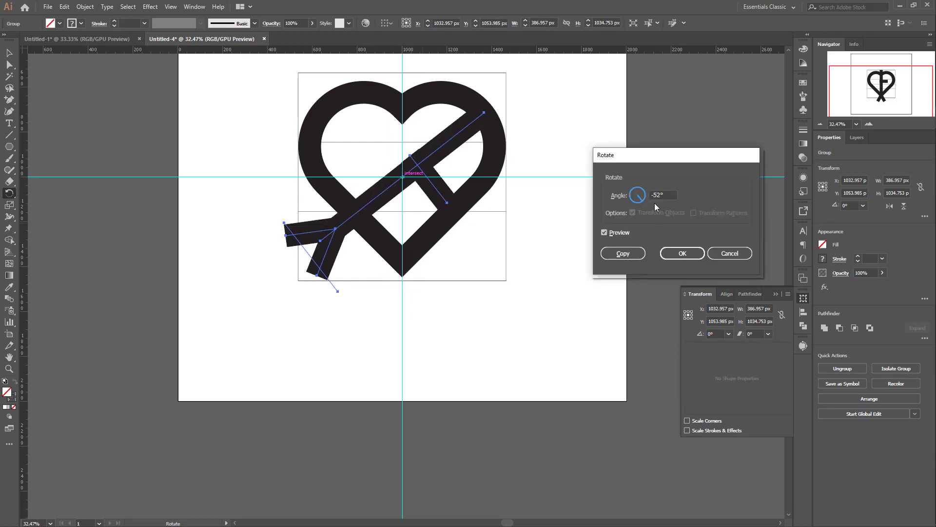
click(682, 254)
key(v)
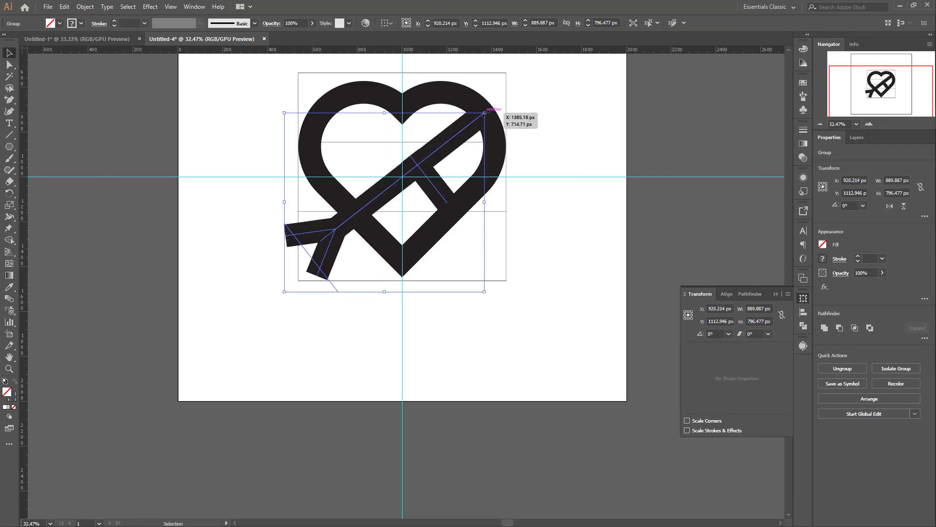
drag(484, 113, 501, 99)
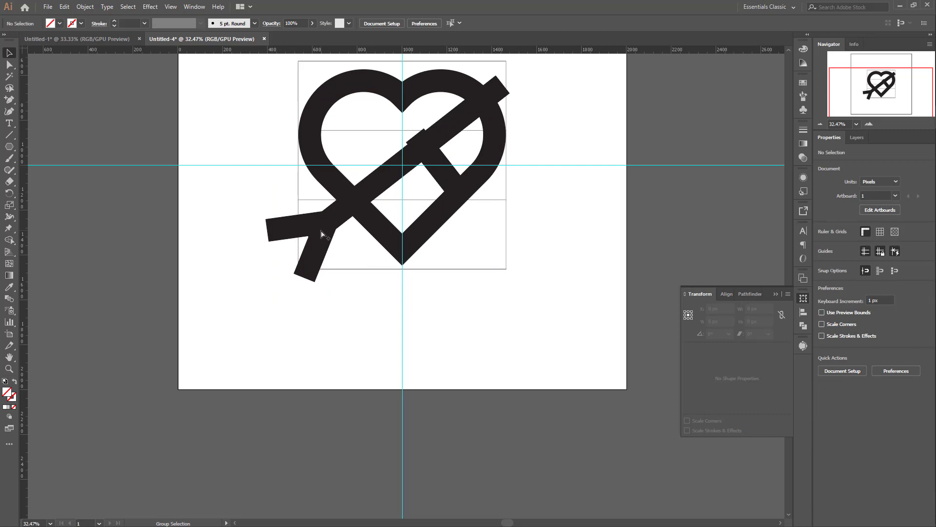
Step: Unlock the heart, the square and the grid lines, and clear the selection
click(321, 234)
click(516, 233)
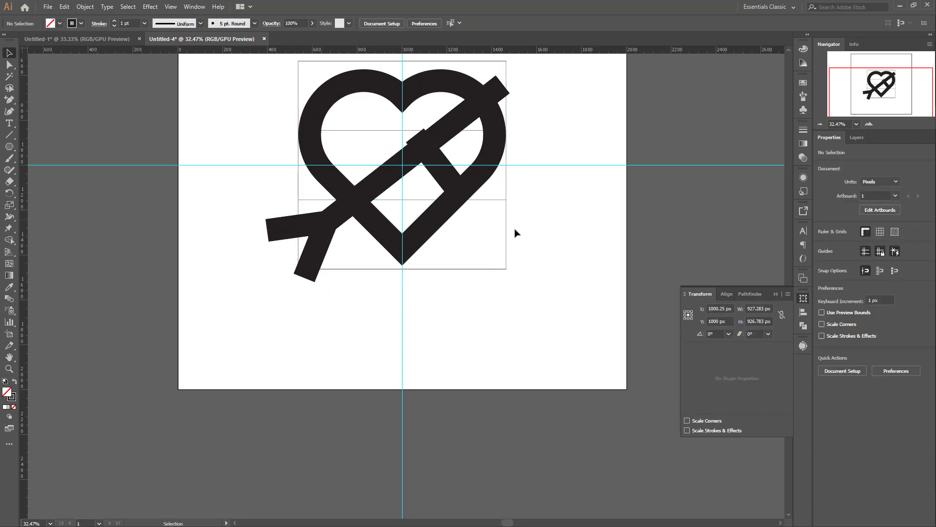
scroll(516, 233, up, 3)
drag(240, 153, 553, 377)
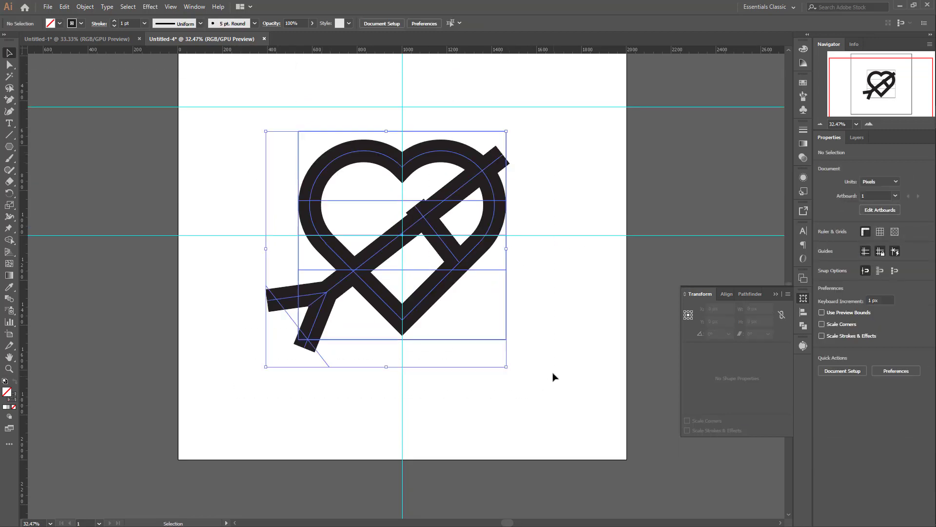
scroll(527, 184, down, 3)
click(547, 224)
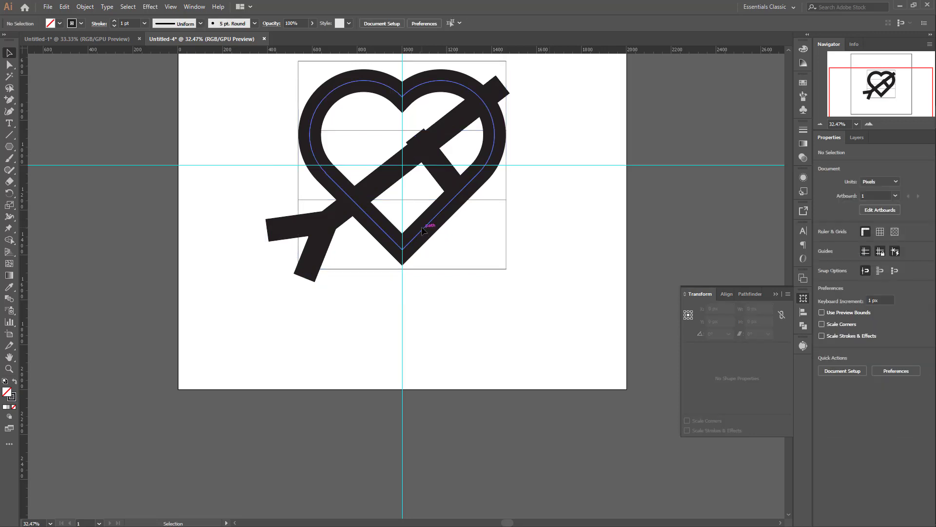
Step: Add anchor points to the heart's path where the arrow crosses its lower-left side and on its right curve near the horizontal guide
click(422, 230)
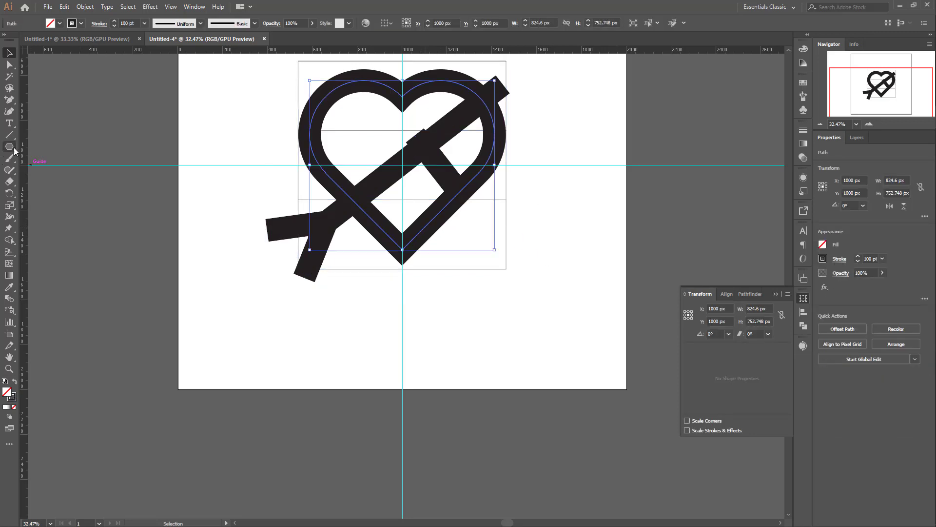
click(11, 64)
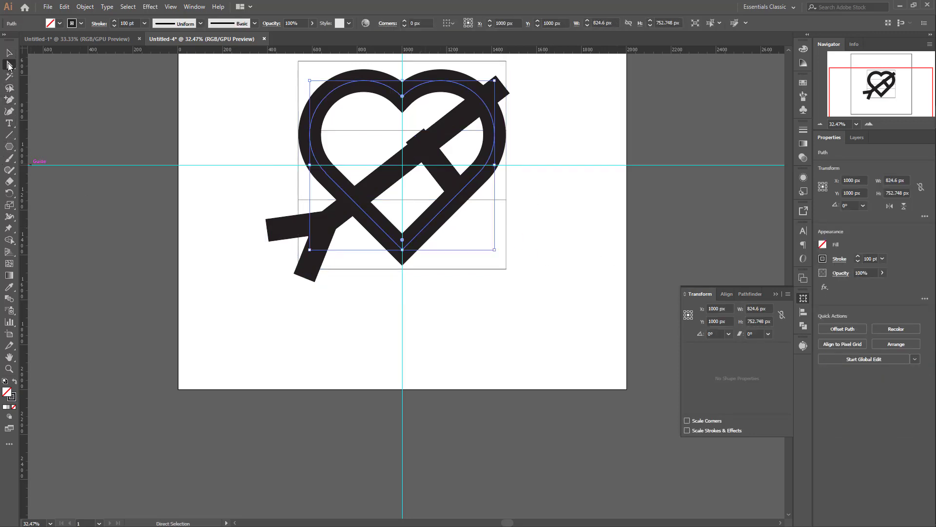
click(8, 101)
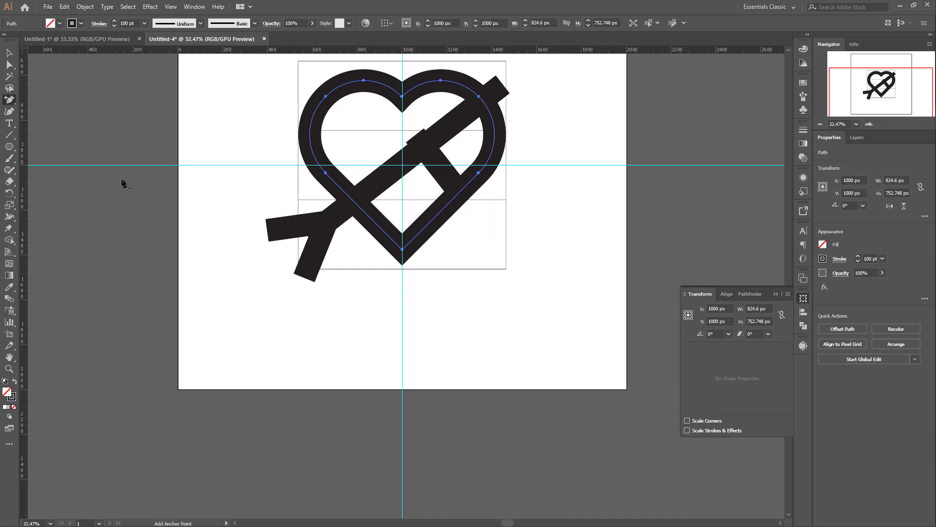
click(354, 201)
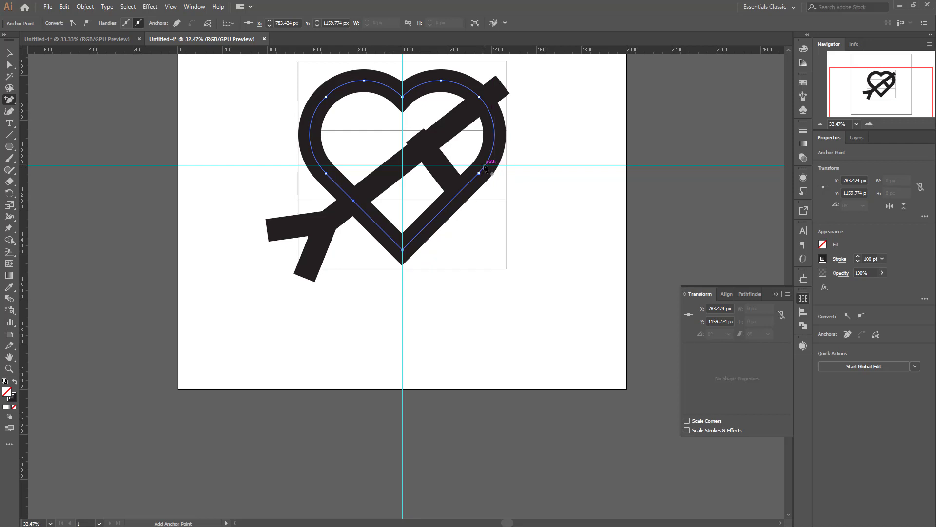
click(485, 165)
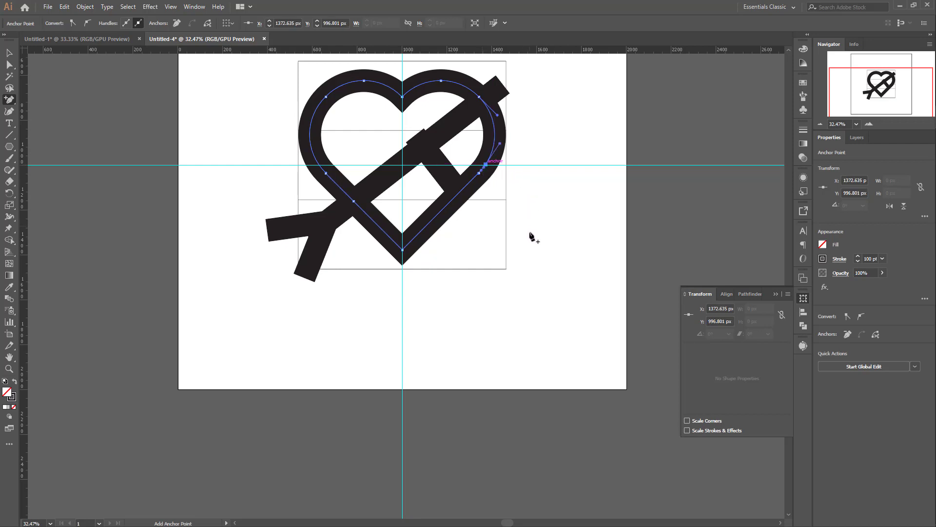
Step: Delete the heart's bottom tip point and the end point below the new right-hand anchor to open the outline
click(8, 64)
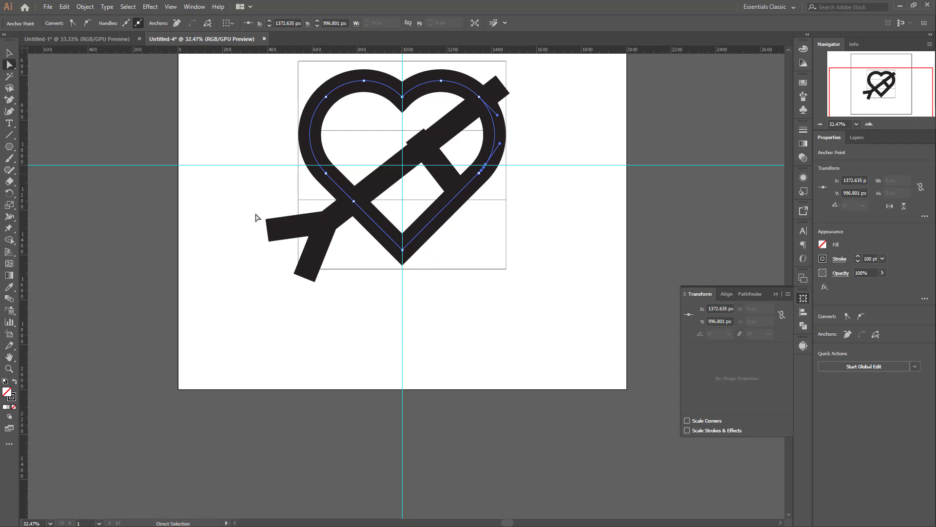
drag(487, 245, 372, 265)
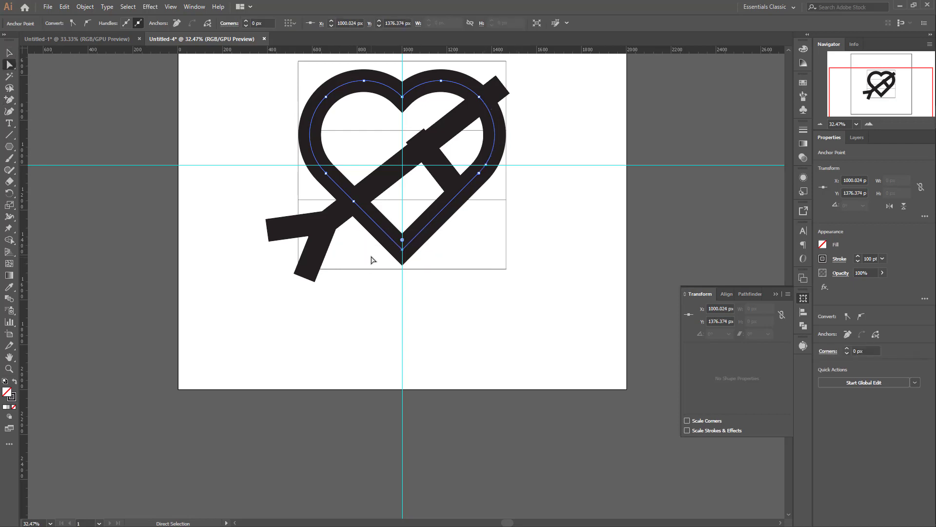
key(Delete)
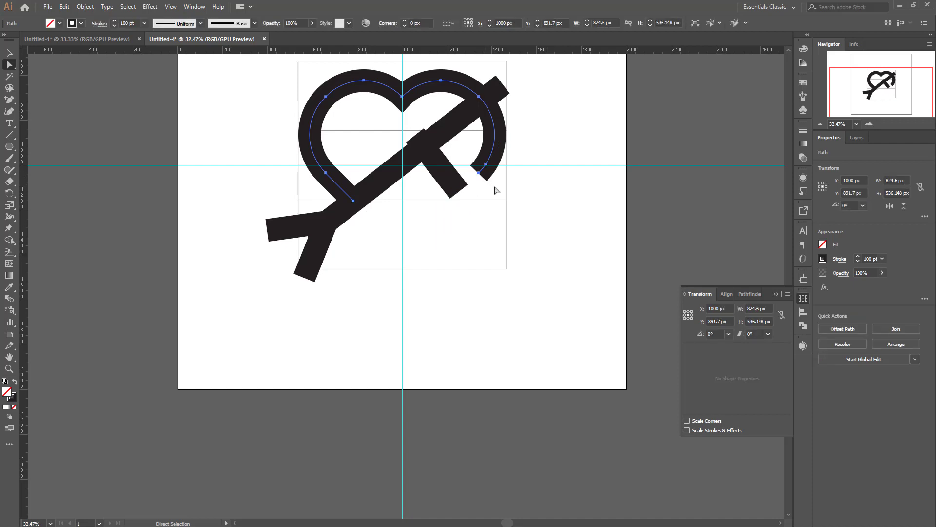
click(478, 173)
key(Delete)
click(9, 53)
click(512, 239)
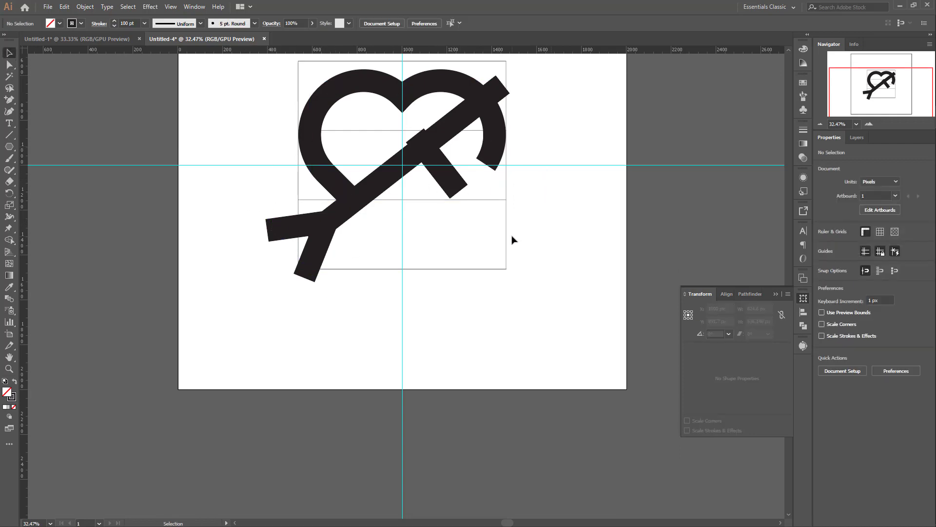
Step: Delete the remaining horizontal grid lines and the construction square
scroll(508, 234, up, 2)
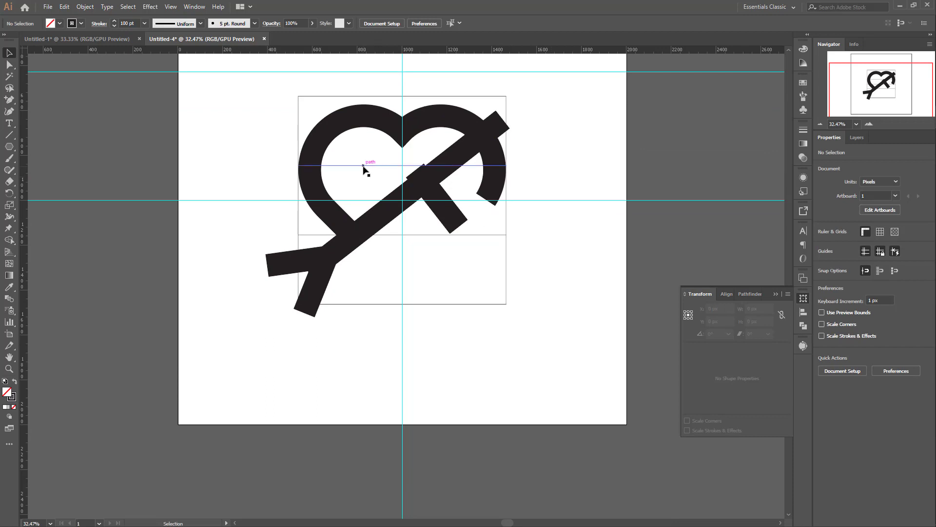
click(364, 167)
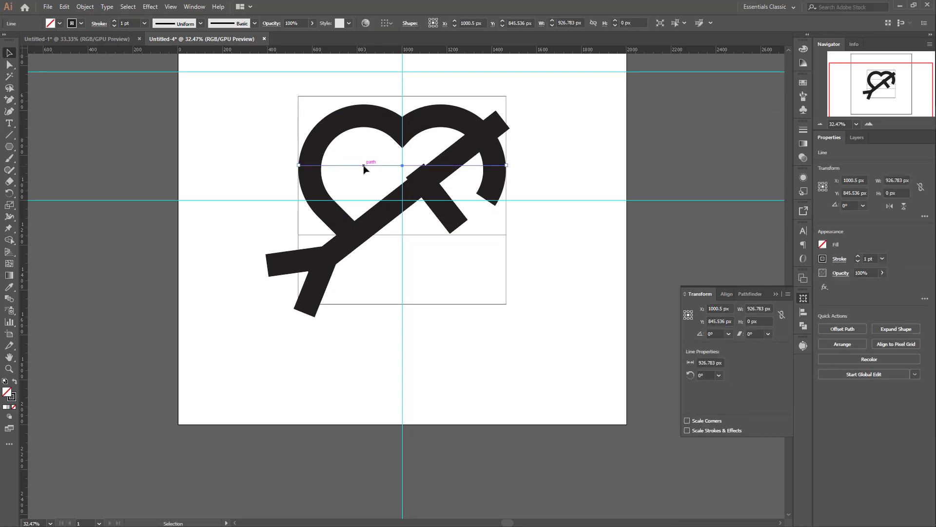
key(Delete)
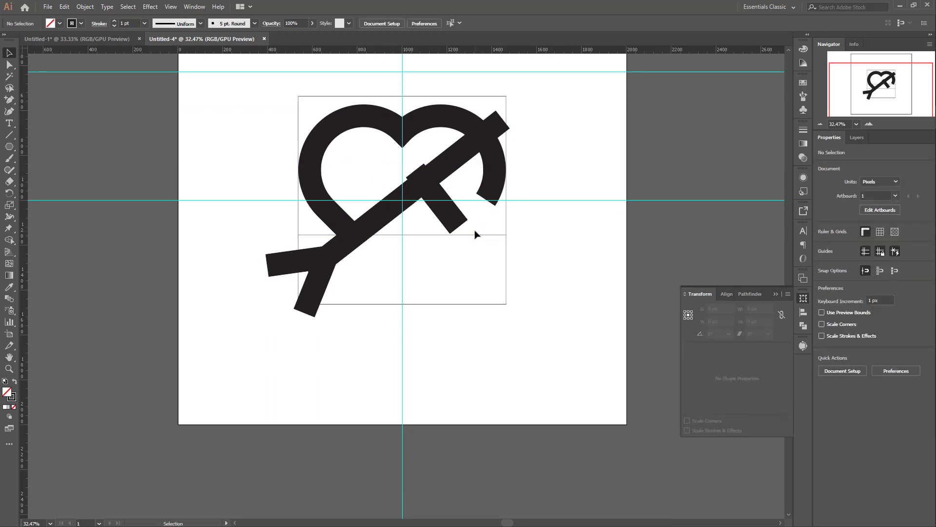
drag(543, 230, 472, 343)
key(Delete)
key(Delete)
scroll(508, 314, down, 3)
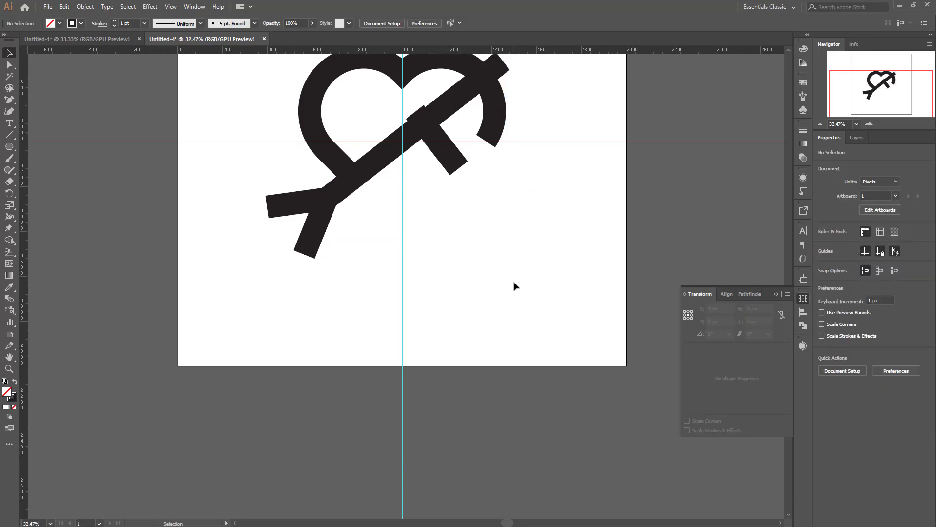
scroll(512, 285, up, 3)
drag(515, 112, 472, 111)
key(Delete)
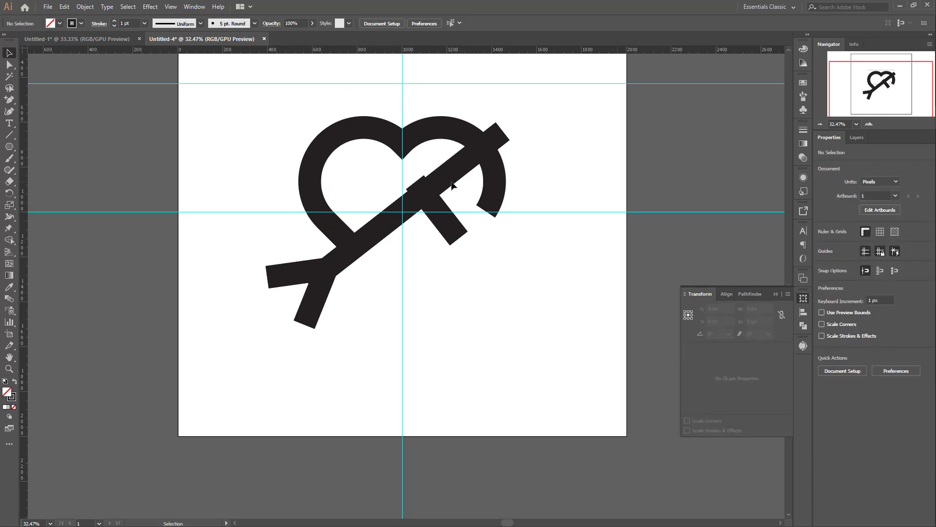
Step: Clear all guides and delete the leftover thin horizontal line across the heart
scroll(391, 170, up, 2)
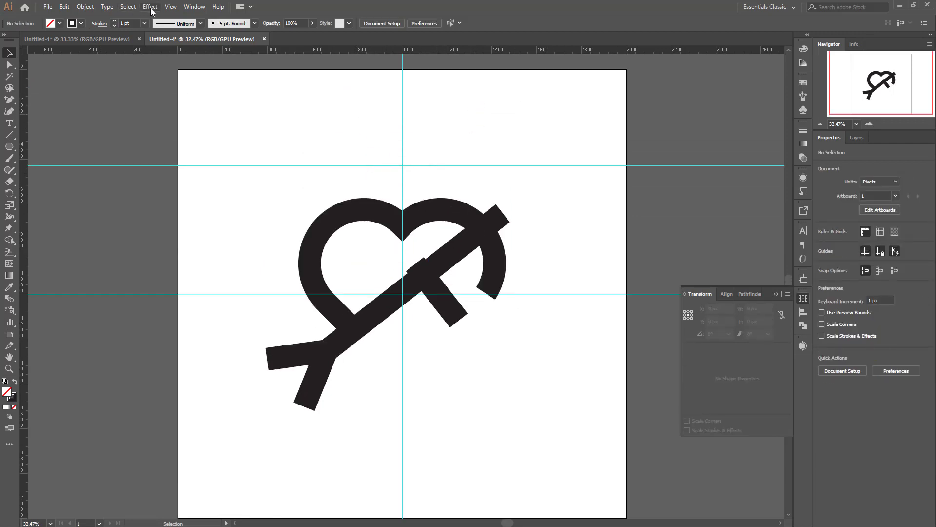
click(171, 6)
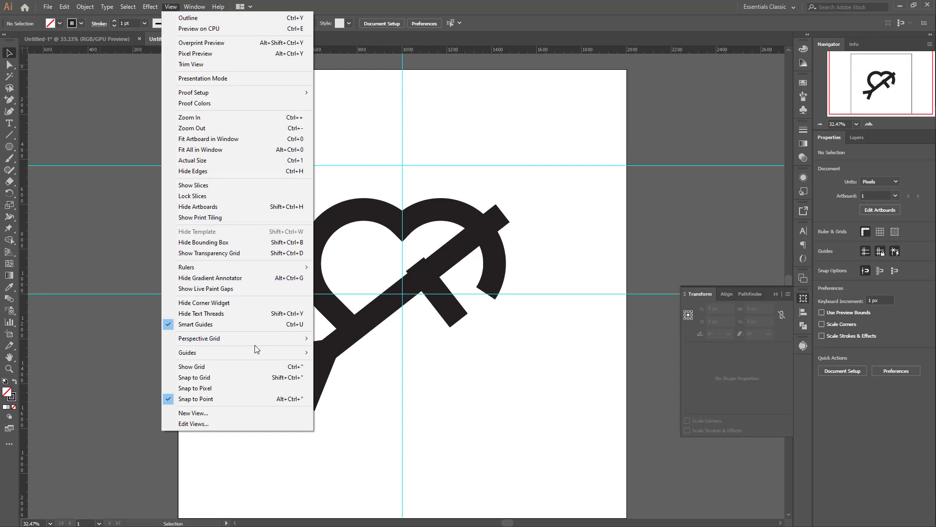
mouse_move(262, 352)
click(368, 396)
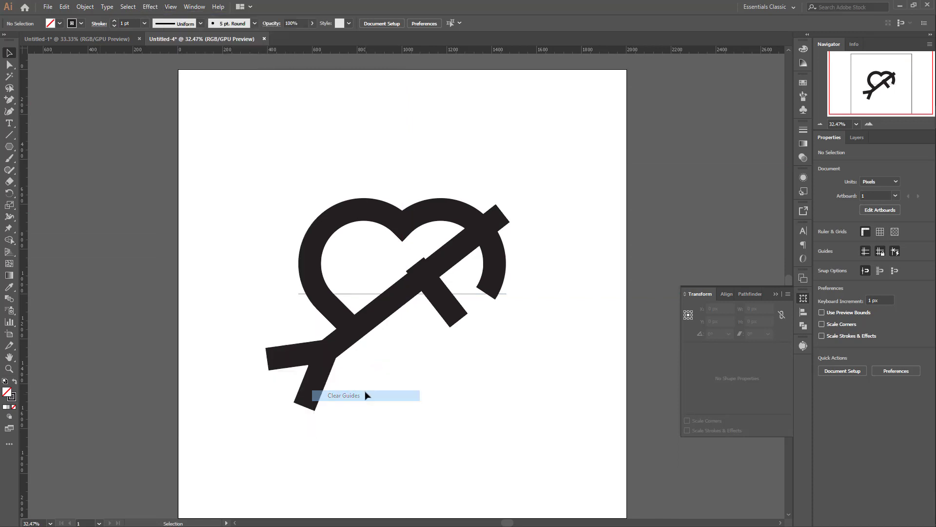
scroll(553, 198, down, 2)
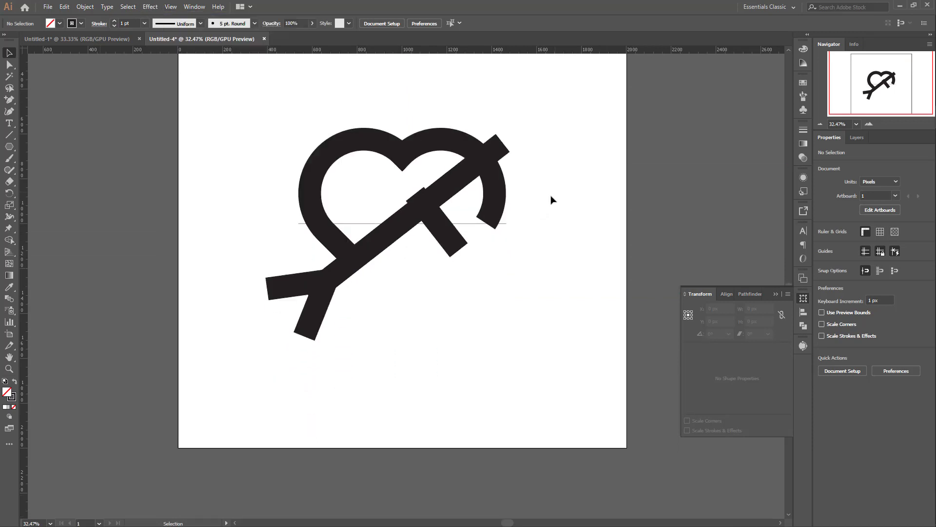
click(507, 224)
key(Delete)
scroll(565, 224, up, 2)
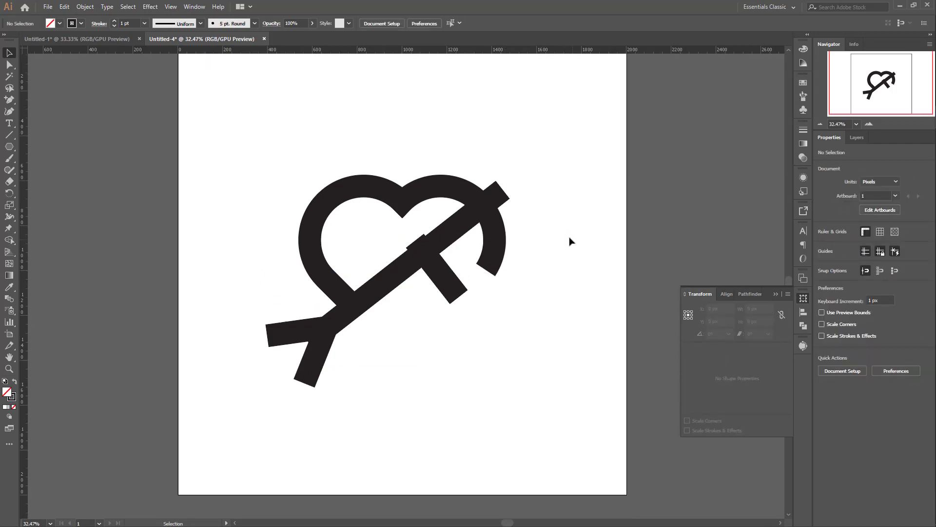
Step: Ungroup the arrow and shorten its short crossbar from the lower end to about 276 px along the same direction
scroll(502, 248, down, 2)
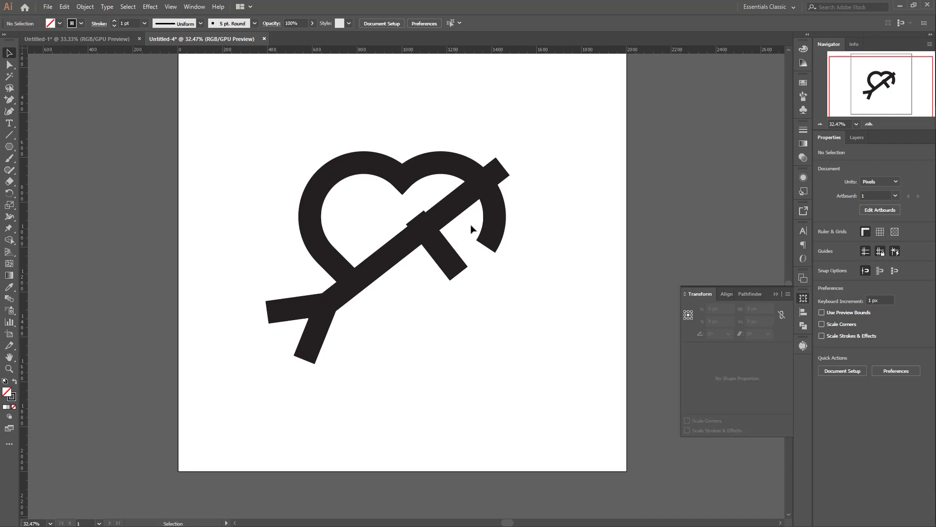
scroll(471, 229, down, 2)
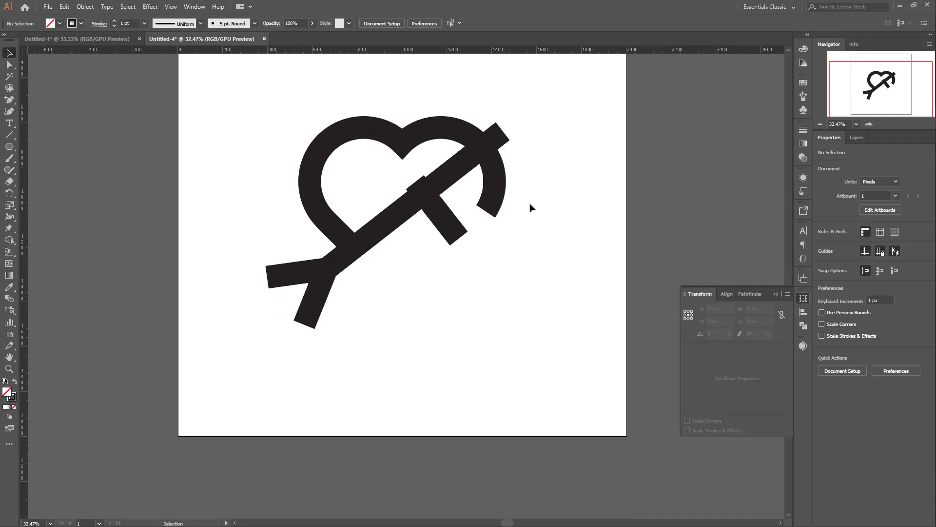
click(445, 229)
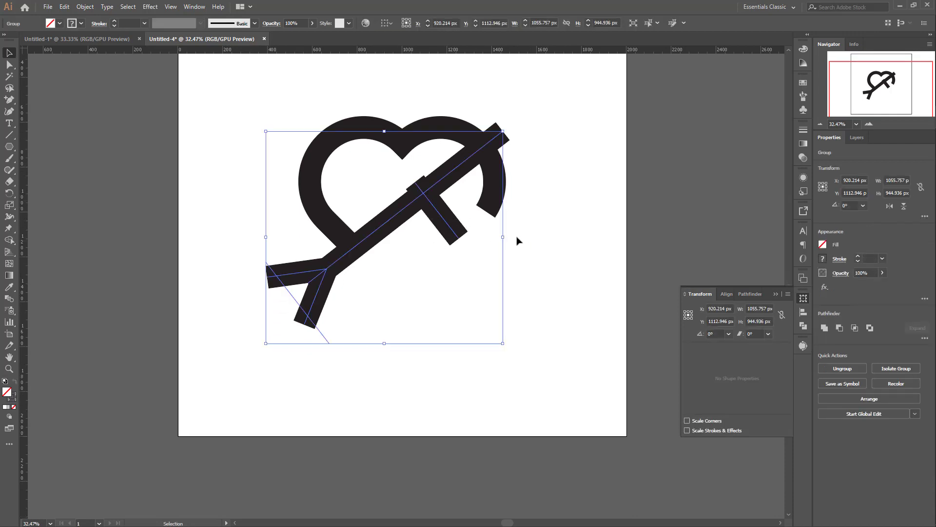
right_click(440, 216)
click(483, 297)
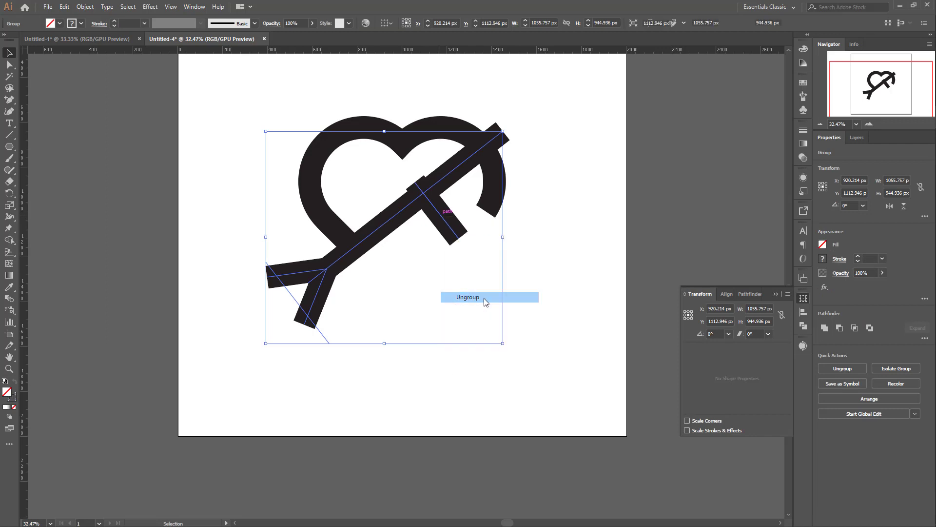
click(536, 273)
click(459, 240)
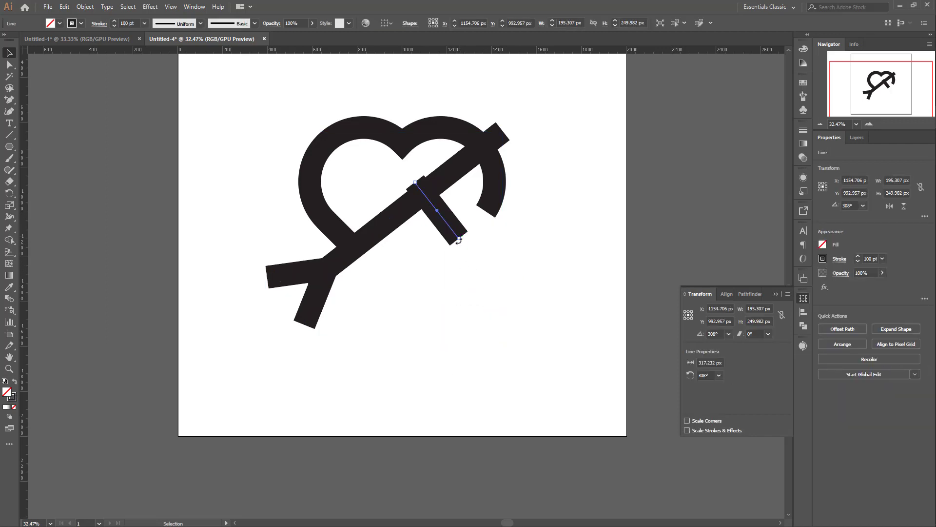
drag(458, 238, 454, 233)
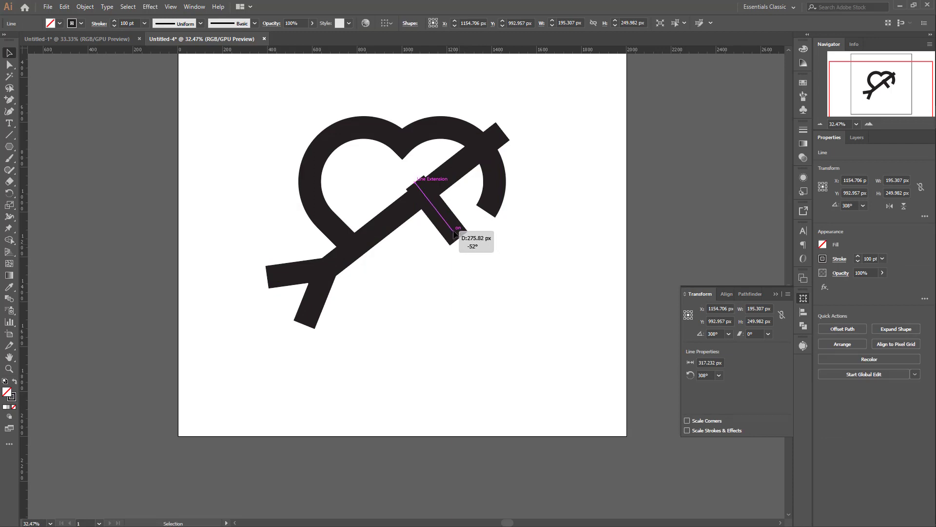
drag(453, 233, 453, 233)
click(511, 261)
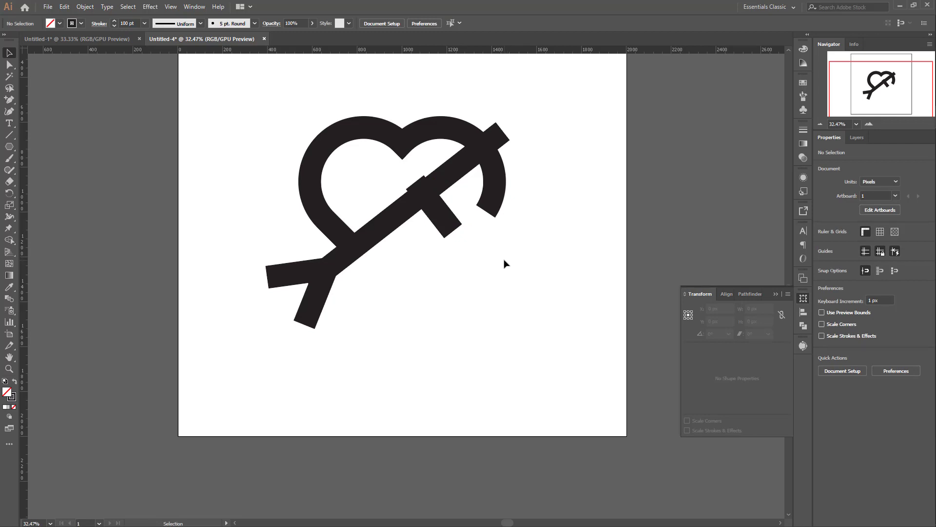
Step: Expand the fill and stroke of the entire heart-and-arrow artwork into filled shapes
scroll(503, 264, down, 2)
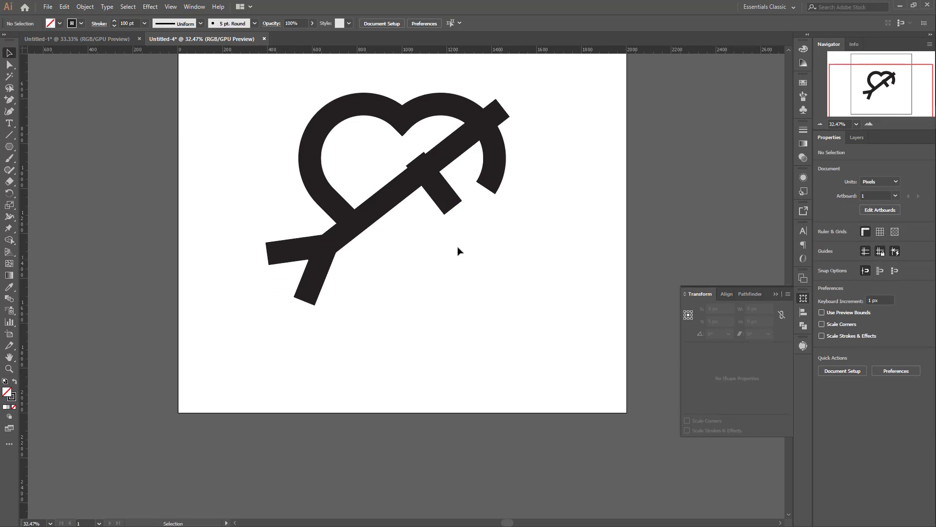
scroll(467, 263, up, 4)
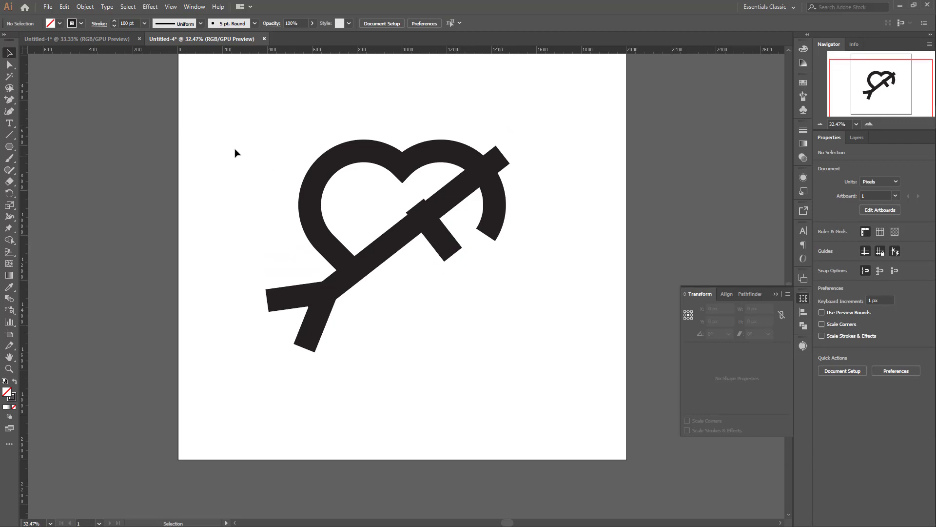
drag(226, 130, 532, 372)
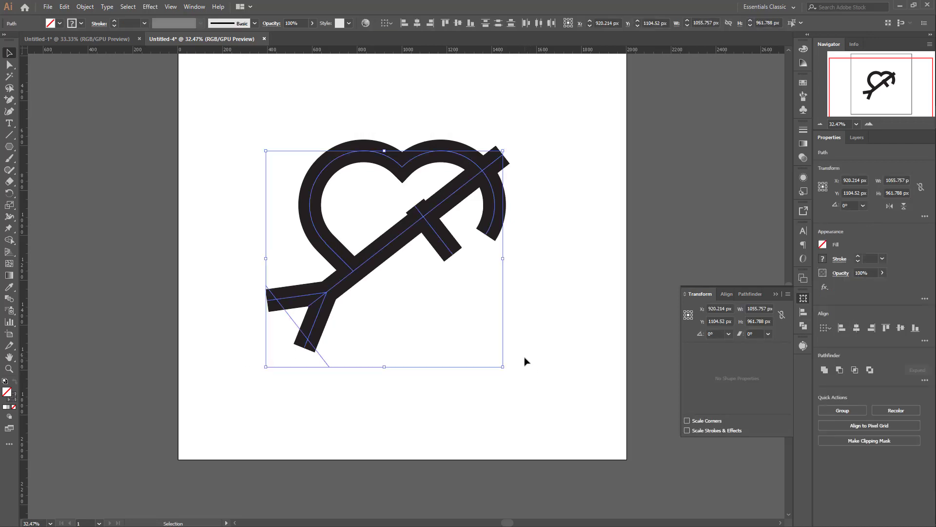
click(536, 304)
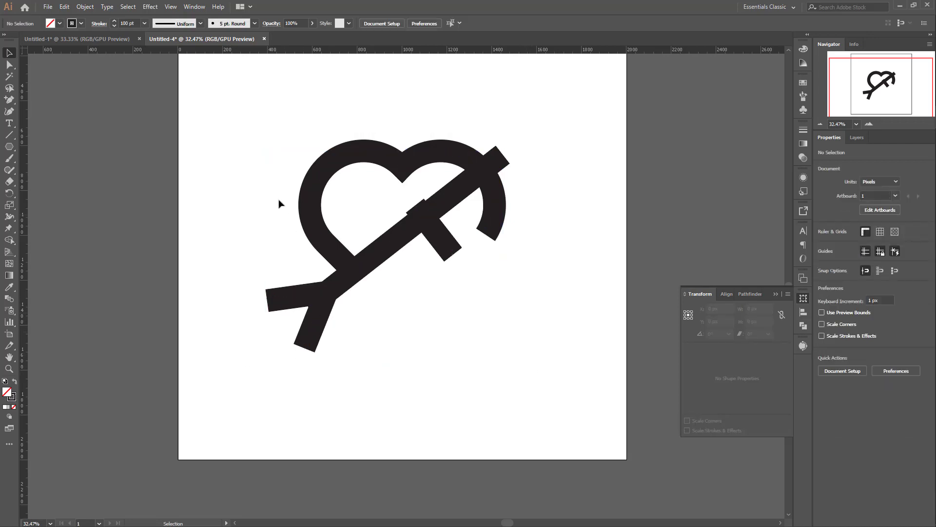
drag(226, 147, 529, 380)
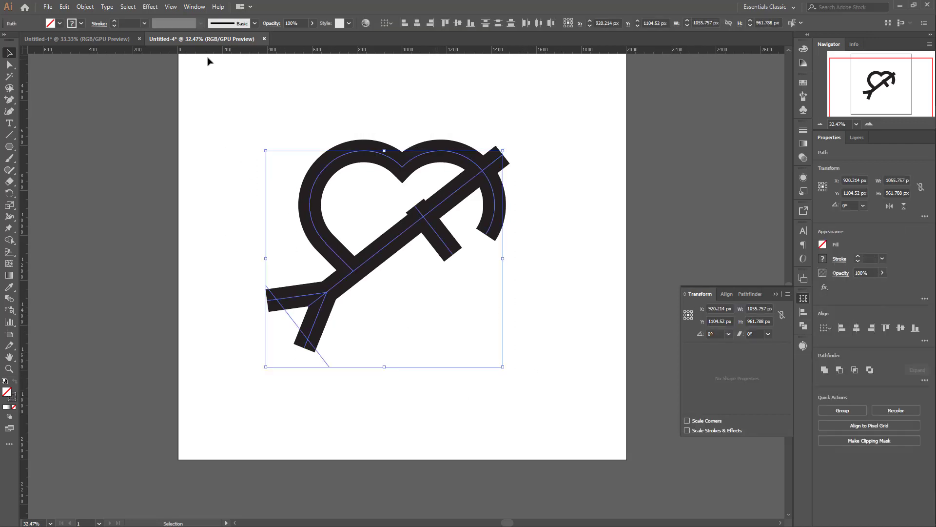
click(85, 7)
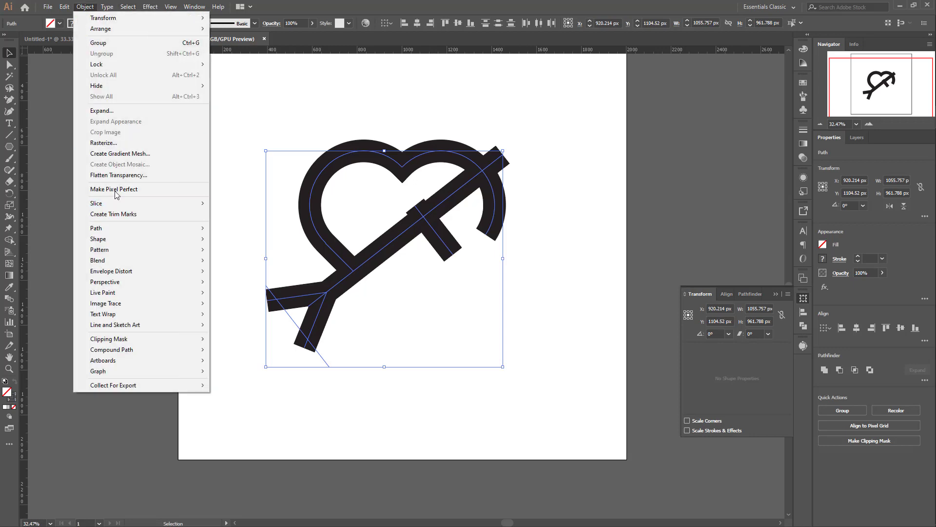
click(115, 112)
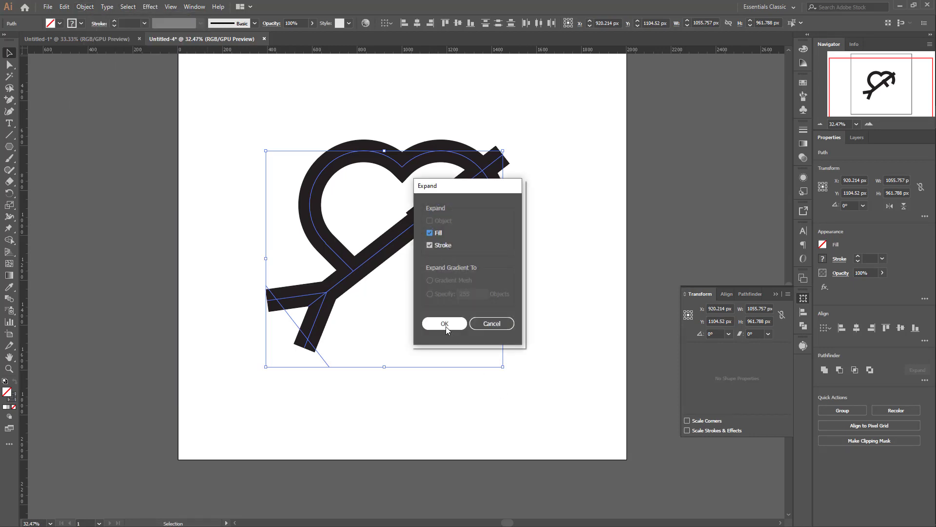
click(445, 324)
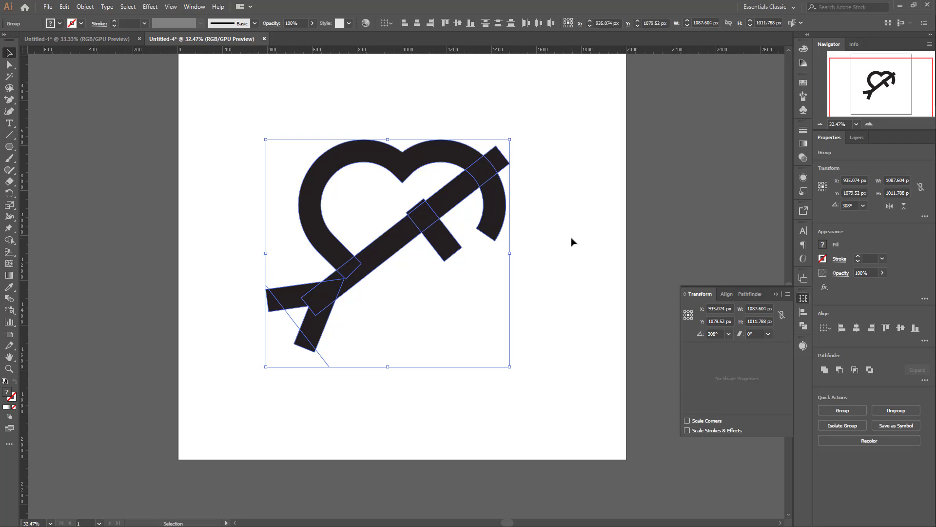
click(548, 235)
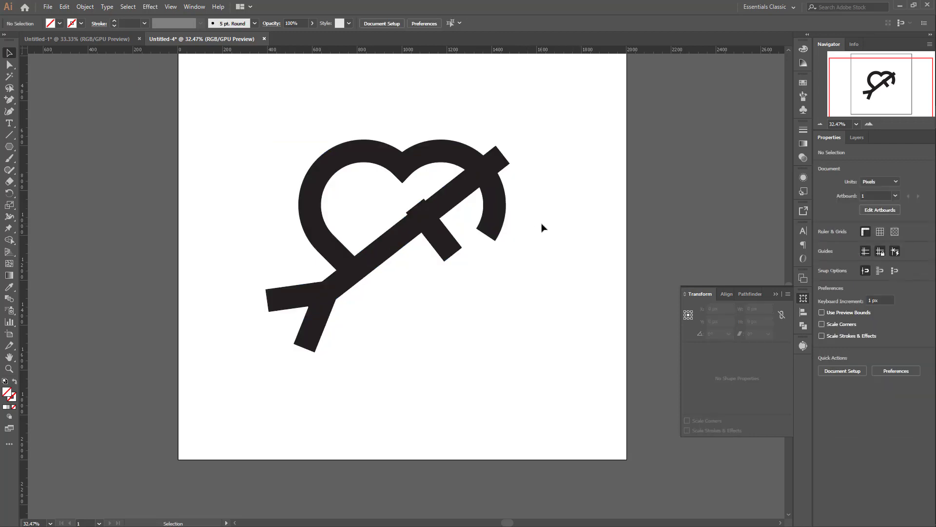
Step: Duplicate the arrow's long shaft in place and scale the copy proportionally to 1.618 times its width
scroll(541, 225, down, 3)
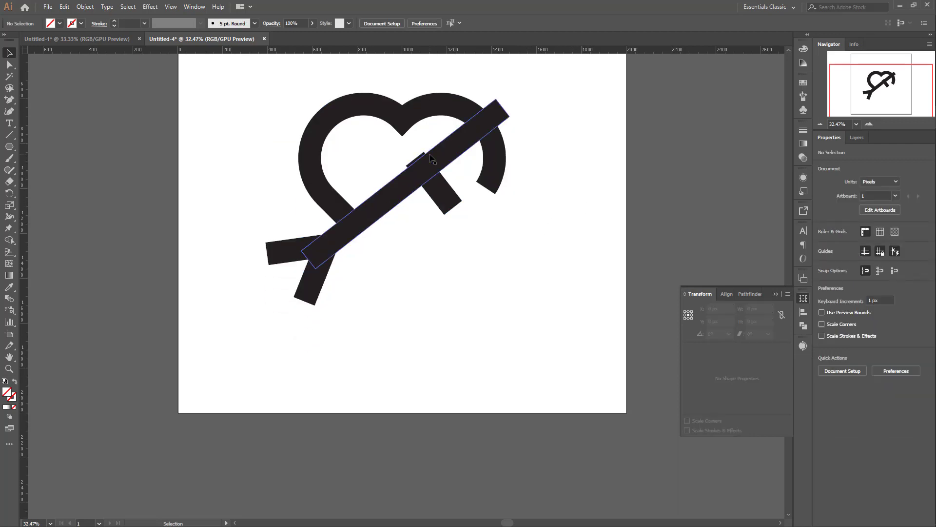
click(463, 146)
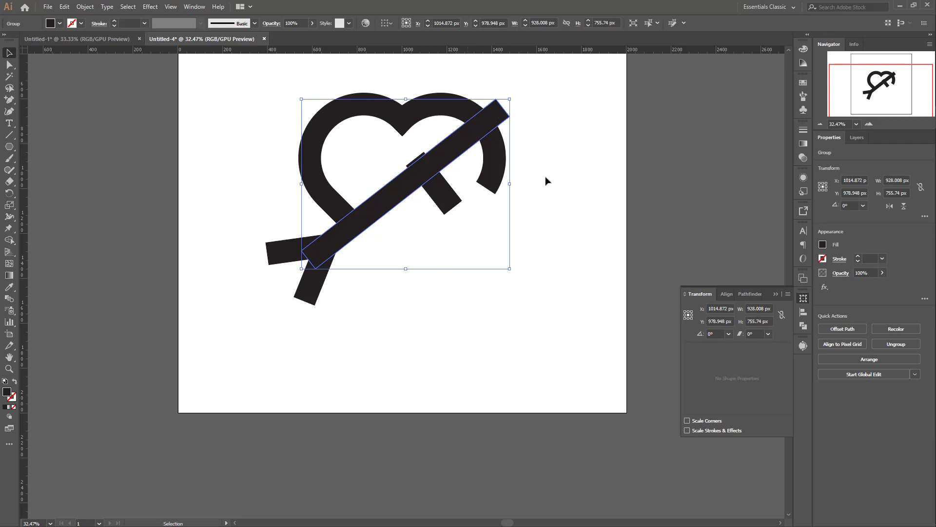
click(782, 314)
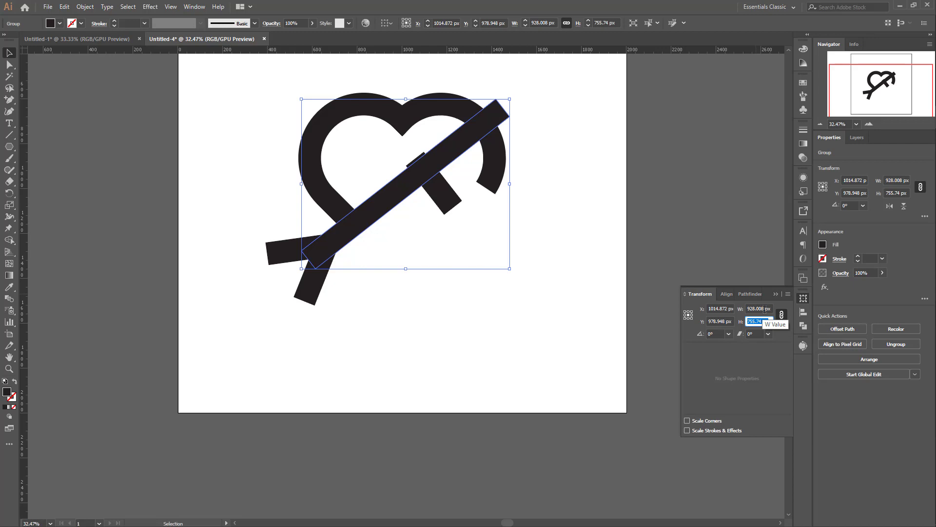
click(765, 309)
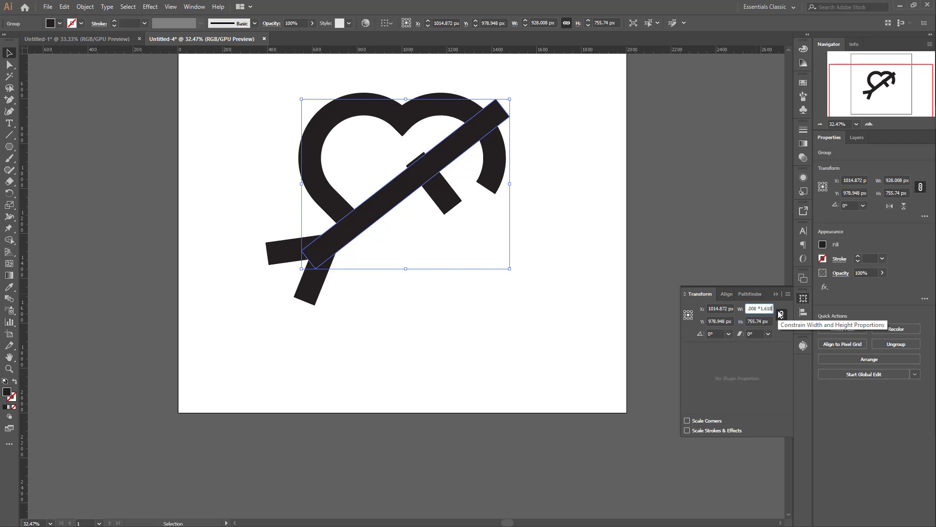
key(Return)
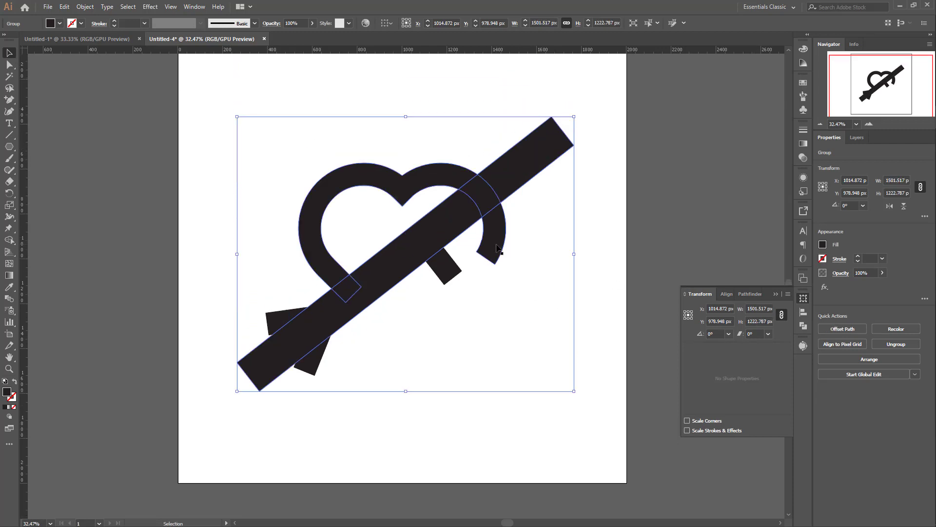
Step: Select all the artwork and use Shape Builder to remove the heart segment above the original shaft where the enlarged copy crosses it
click(424, 156)
drag(255, 136, 569, 414)
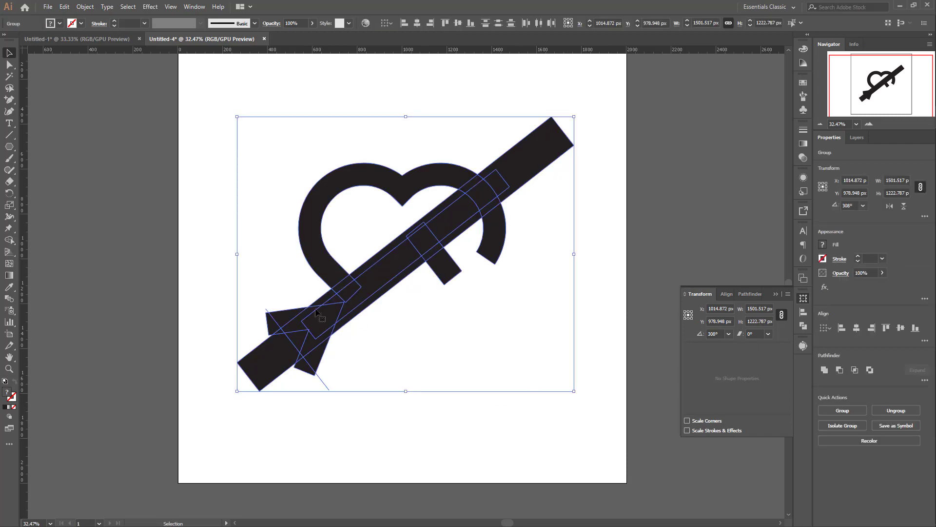
click(8, 241)
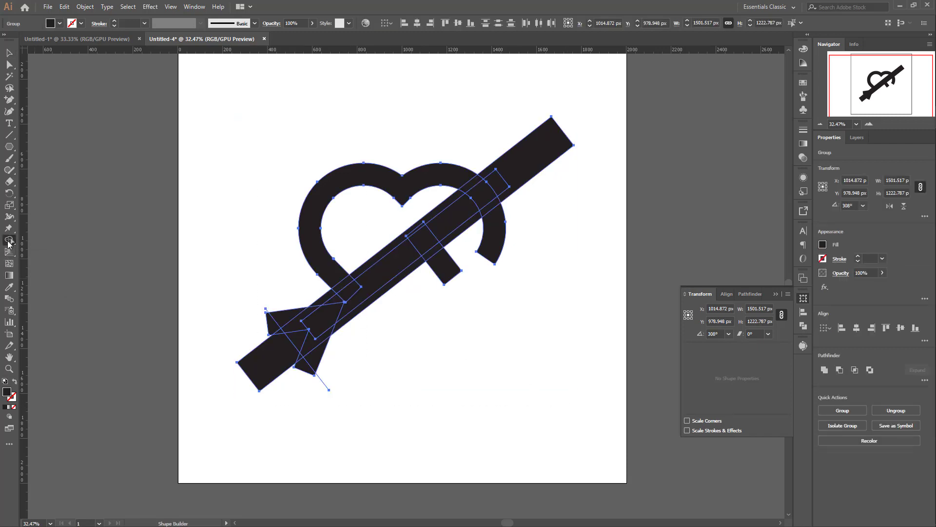
alt+click(470, 191)
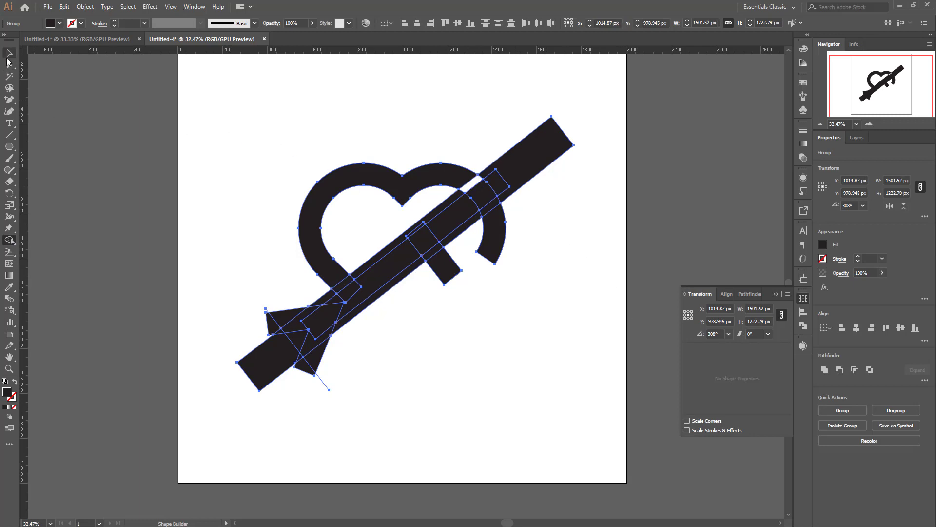
Step: Delete the enlarged copy of the arrow shaft
click(8, 54)
click(603, 201)
click(569, 149)
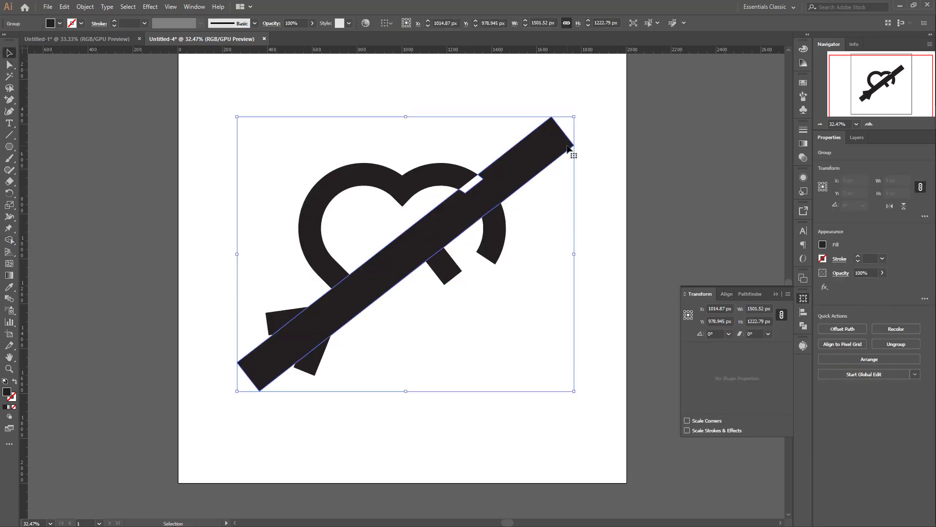
click(604, 180)
scroll(535, 236, down, 3)
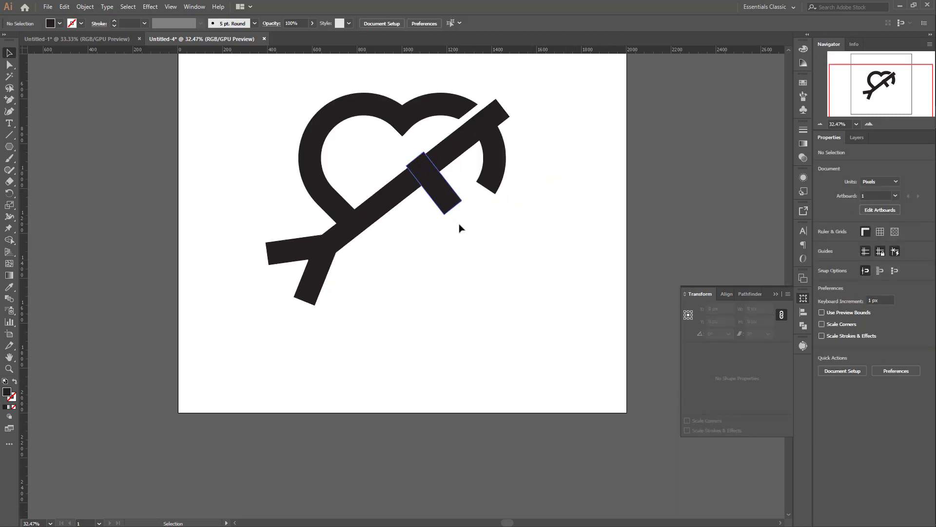
Step: Select the whole heart-and-arrow artwork and split it at its overlaps with the Divide pathfinder
scroll(460, 231, down, 2)
scroll(447, 231, up, 2)
drag(198, 95, 598, 328)
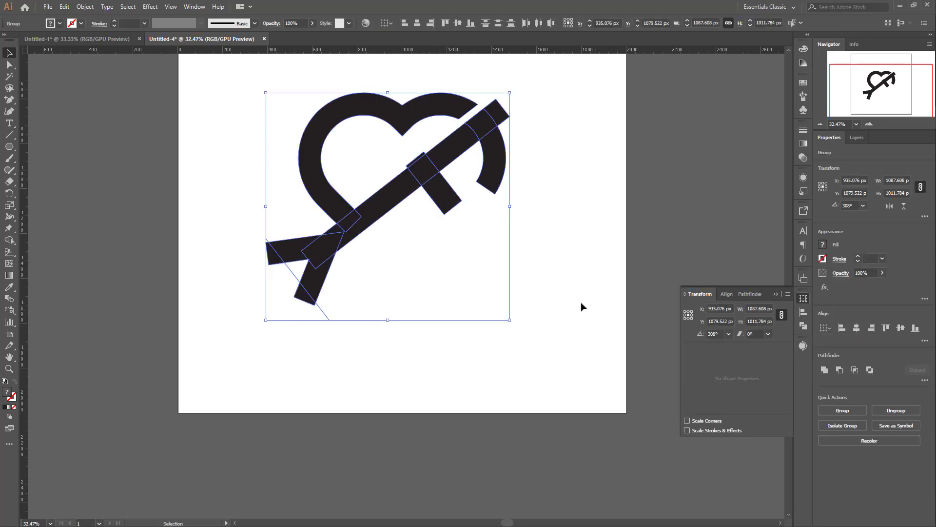
click(804, 327)
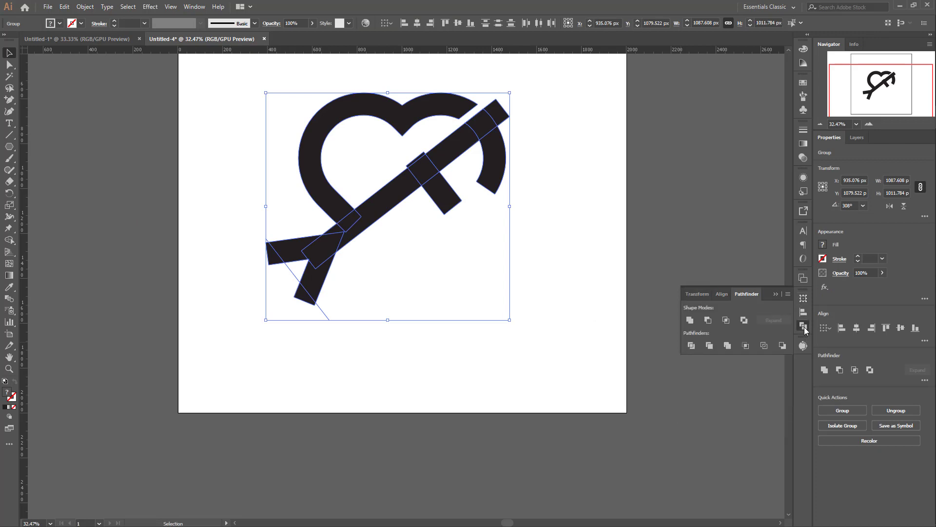
click(692, 346)
scroll(423, 250, up, 3)
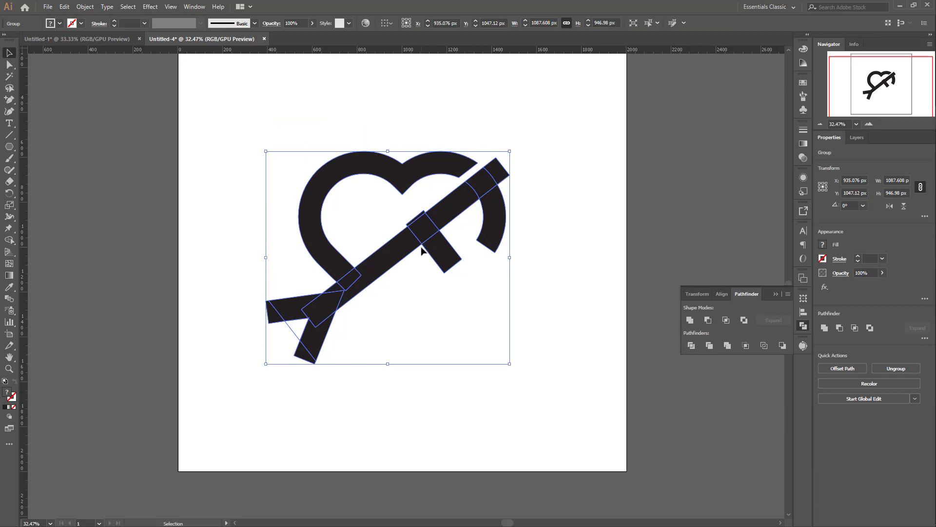
scroll(423, 250, down, 2)
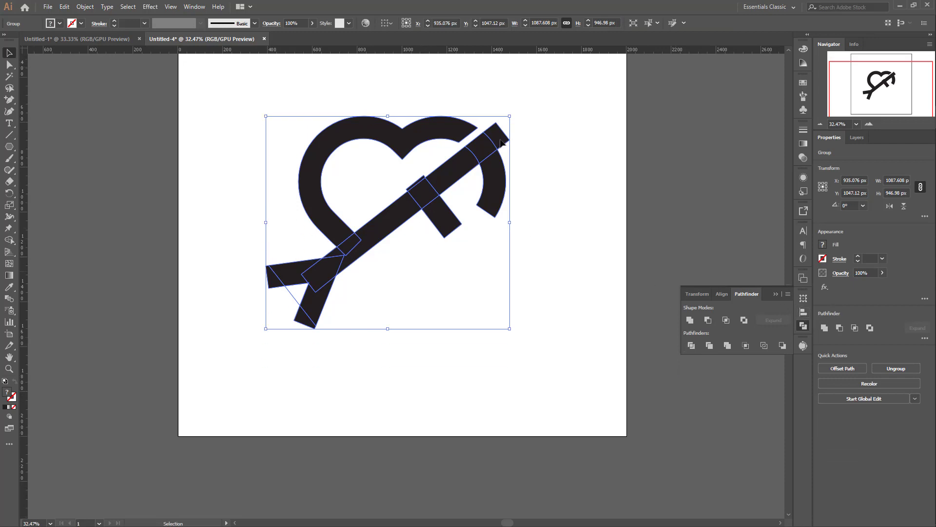
Step: Ungroup the divided heart-and-arrow artwork so its pieces can be selected separately
click(194, 7)
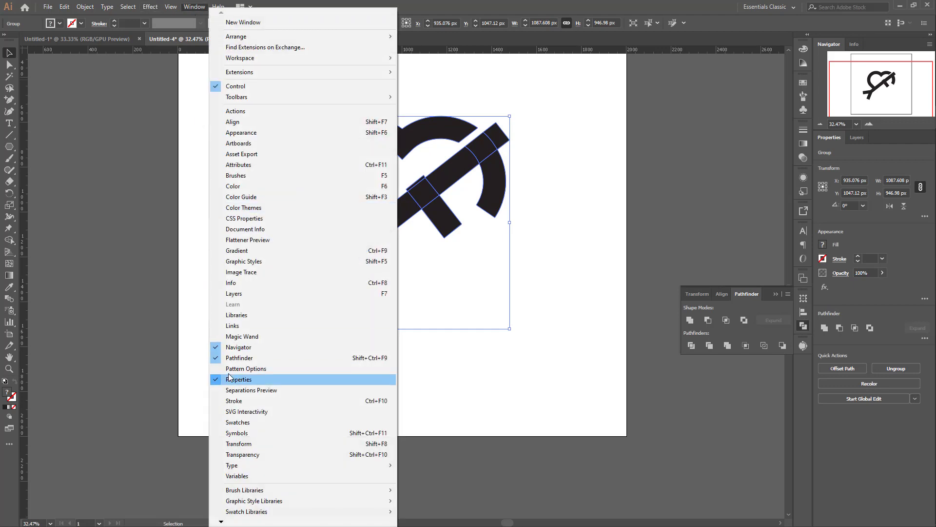
click(575, 200)
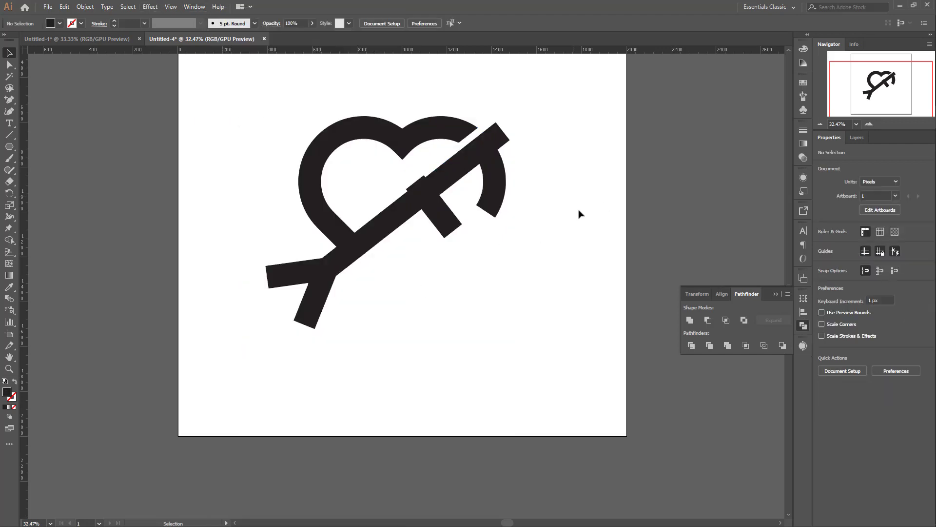
scroll(579, 211, down, 4)
scroll(563, 236, up, 3)
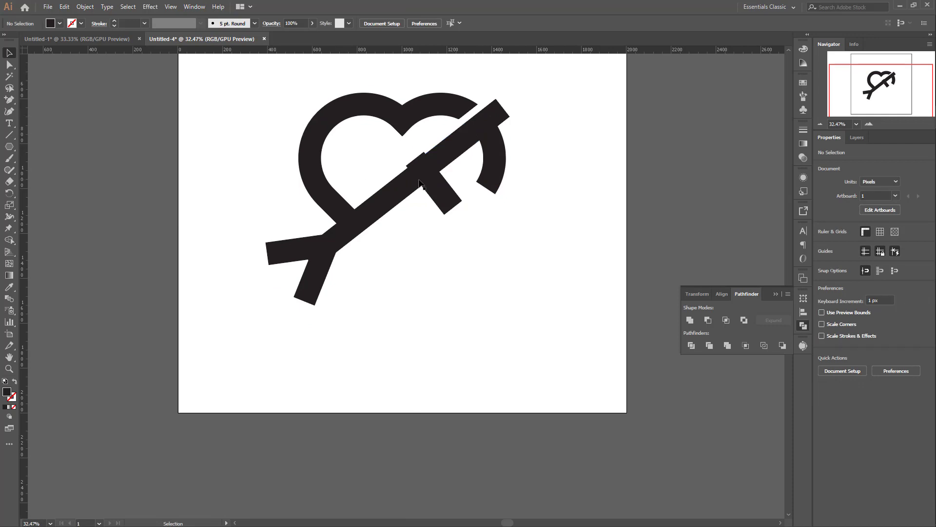
click(428, 168)
right_click(429, 168)
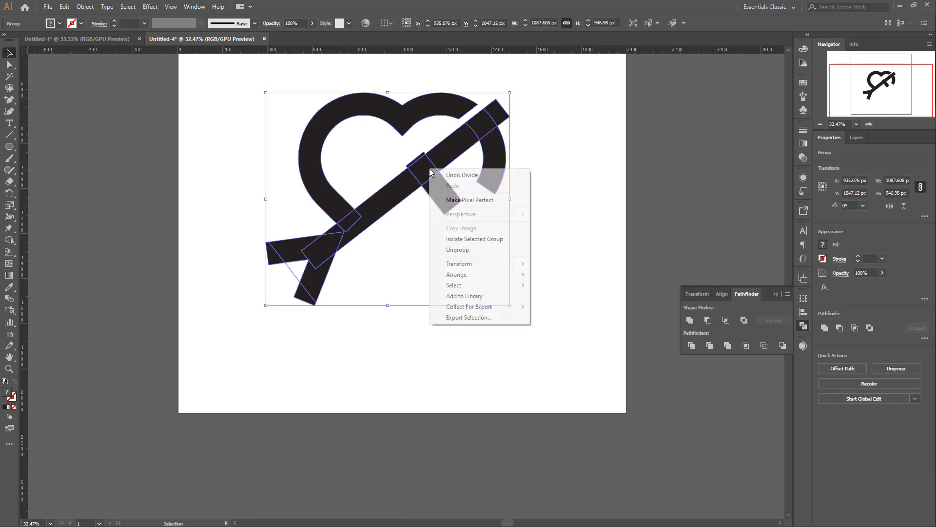
click(465, 252)
click(574, 204)
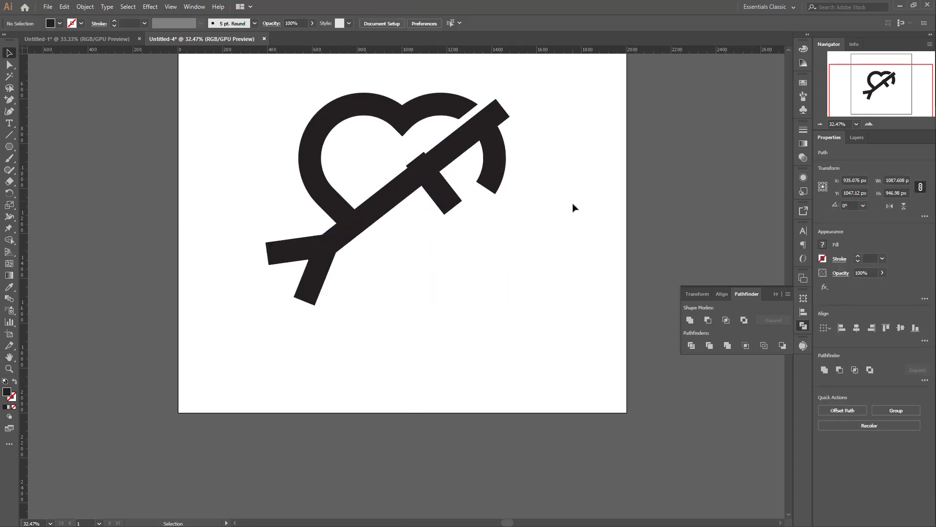
Step: Delete the shaft tip beyond the heart, the crossbar stub above the shaft, and the outer corner pieces of both tail strokes
click(501, 116)
key(Delete)
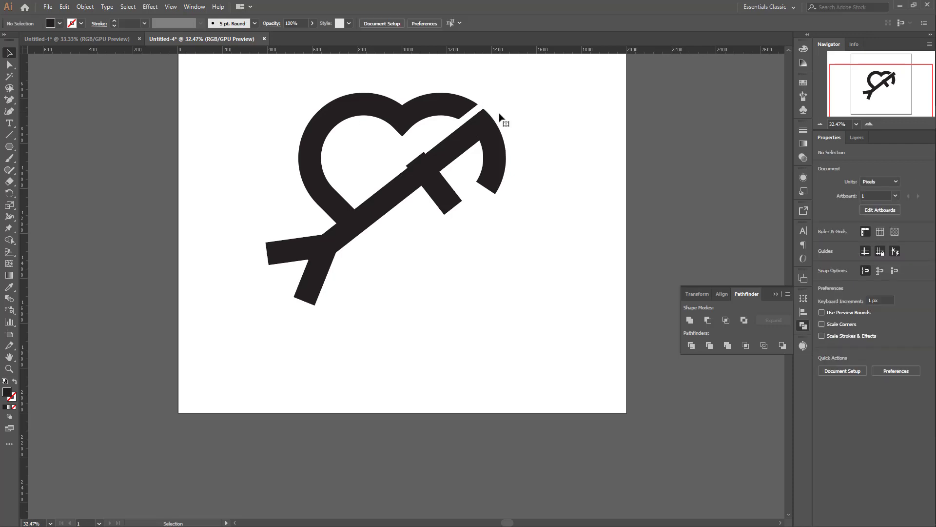
click(416, 161)
key(Delete)
click(305, 299)
key(Delete)
click(273, 255)
key(Delete)
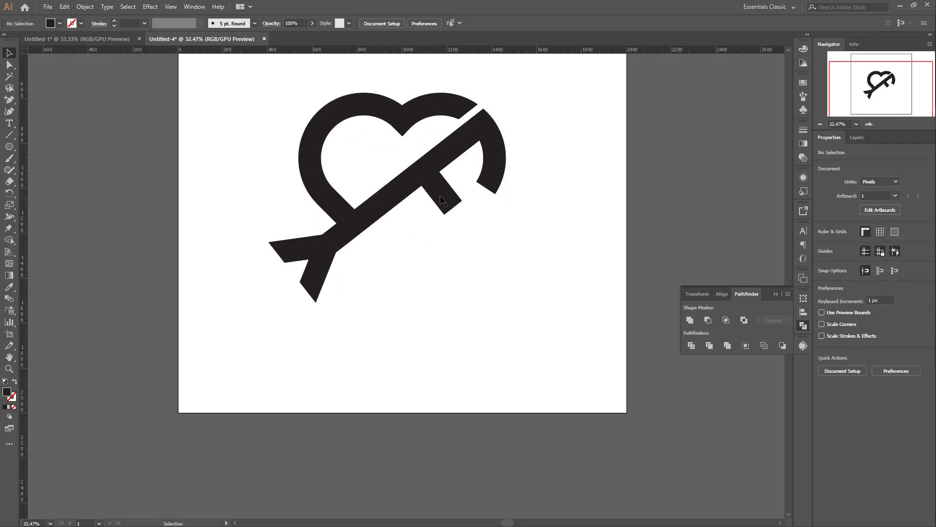
Step: Fully round the free end of the crossbar and the lower end of the heart's right arc
click(445, 207)
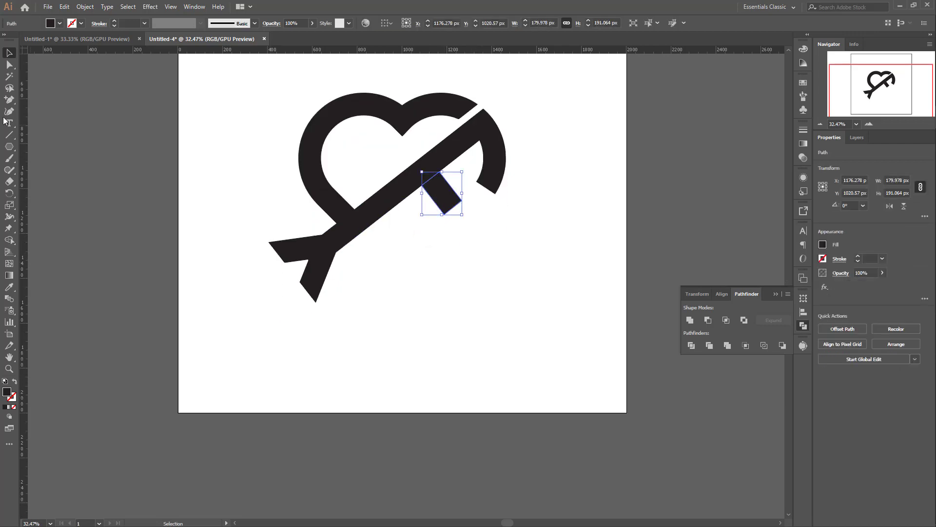
click(10, 64)
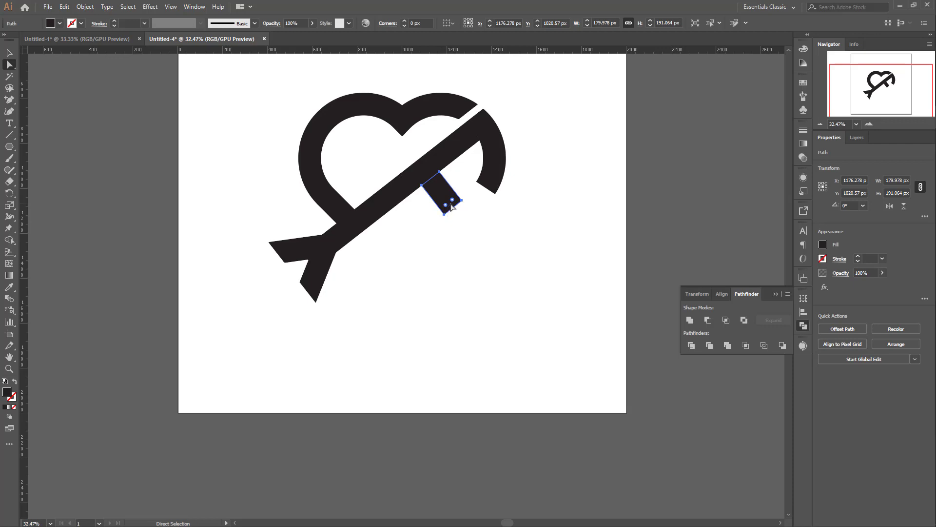
drag(453, 204, 448, 199)
click(488, 184)
drag(494, 188, 489, 175)
scroll(519, 233, up, 2)
scroll(518, 233, down, 2)
key(v)
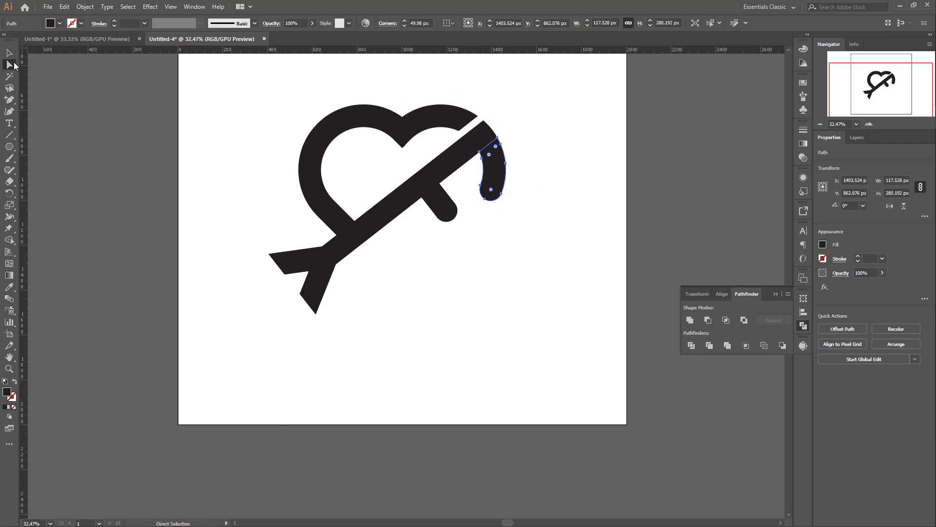
click(521, 174)
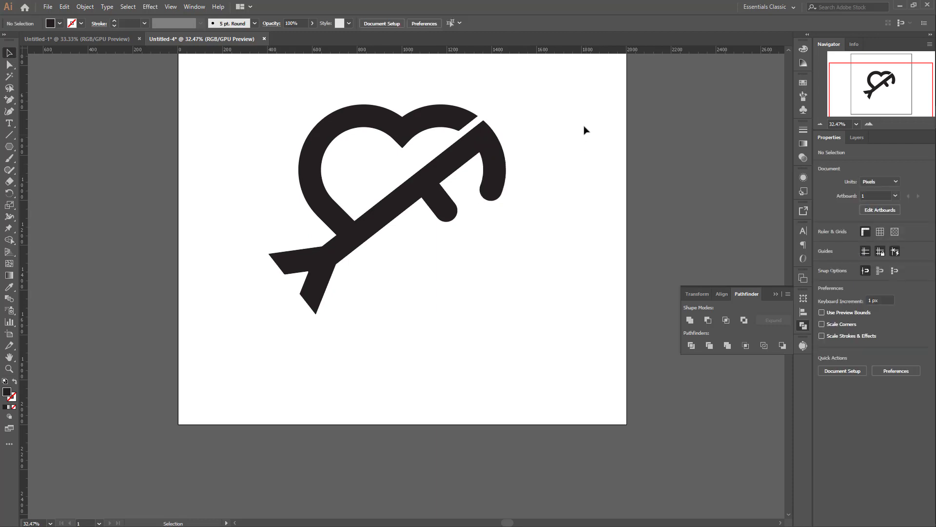
drag(584, 125, 244, 345)
click(356, 268)
drag(298, 280, 285, 289)
click(403, 291)
scroll(413, 299, up, 3)
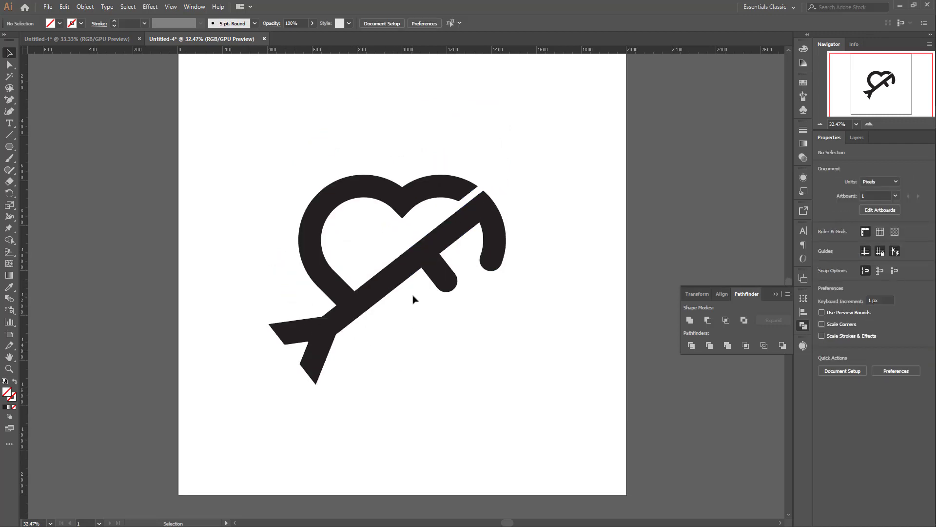
Step: Select all the pieces except the main heart outline and merge them into one shape with the Unite pathfinder
drag(191, 157, 494, 391)
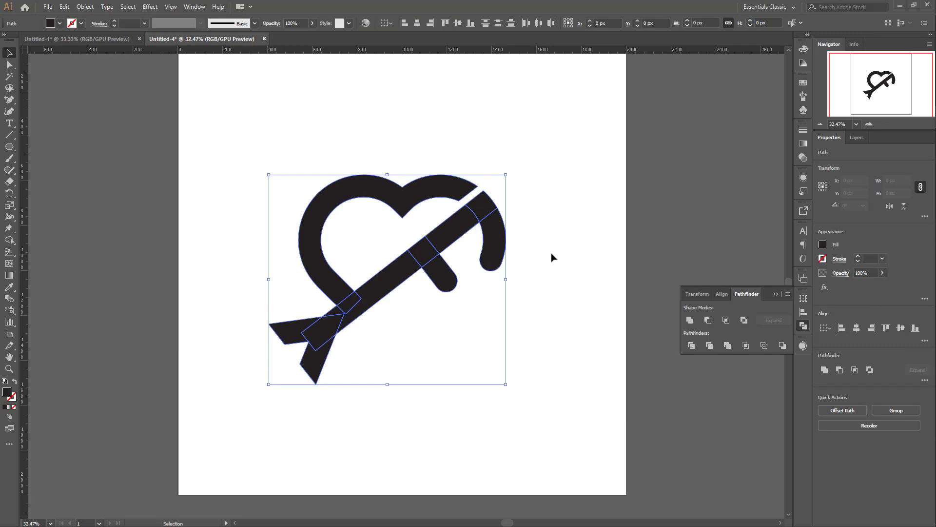
scroll(552, 257, down, 1)
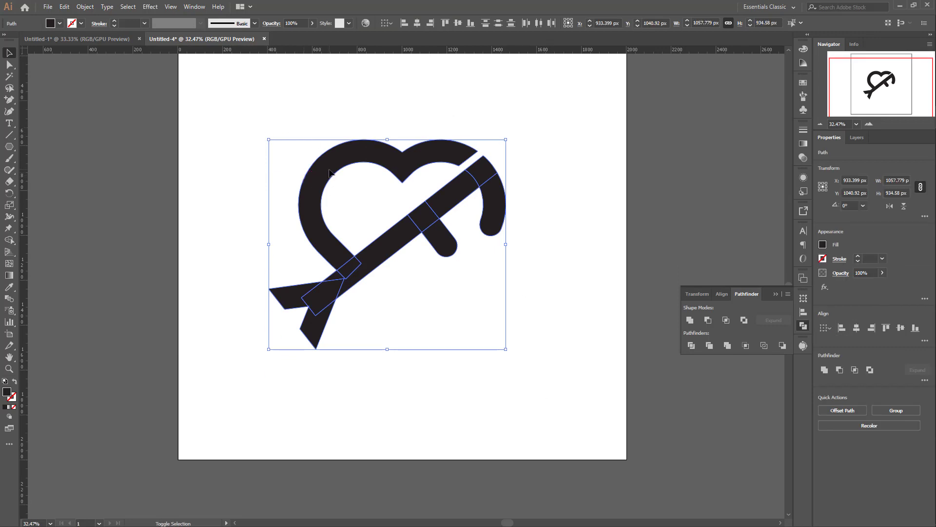
scroll(537, 288, down, 1)
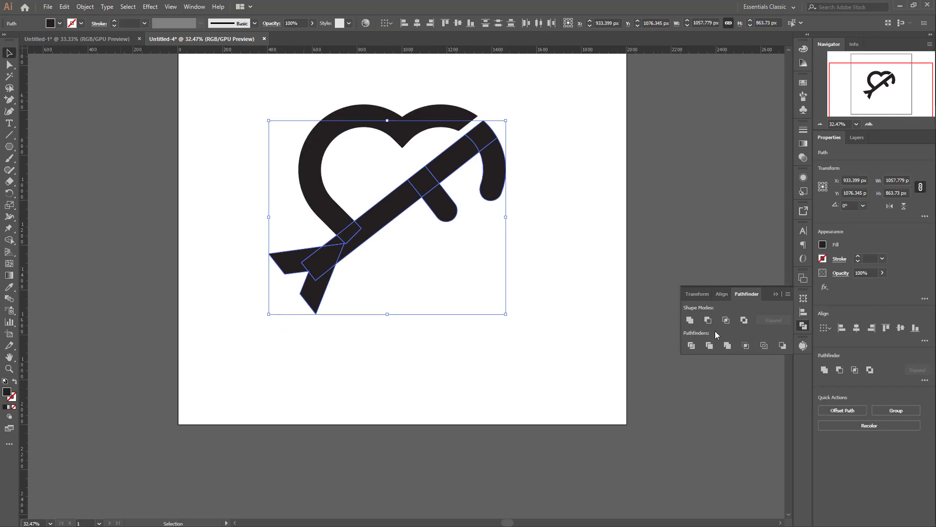
click(690, 320)
click(577, 244)
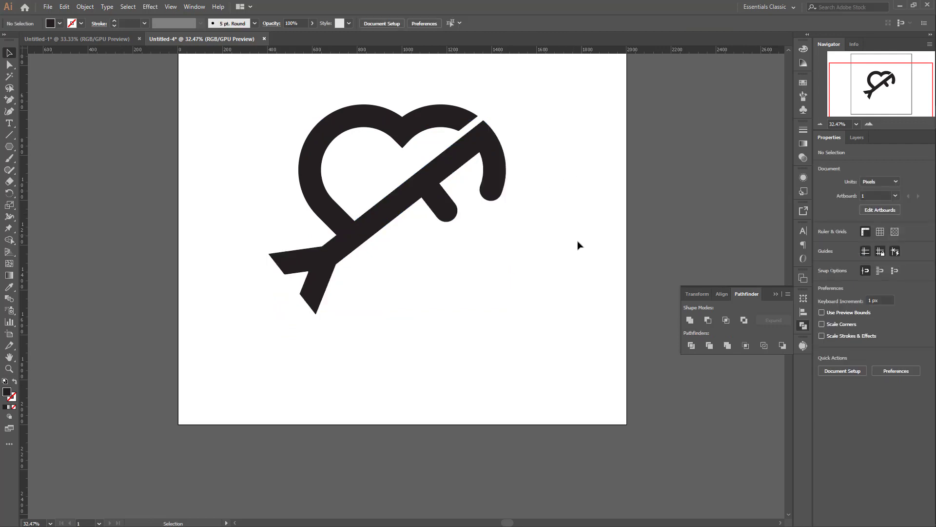
Step: Examine the overall shape of the heart-and-arrow mark, including the gap, rounded ends and arrow tail
scroll(577, 244, up, 1)
scroll(455, 291, up, 1)
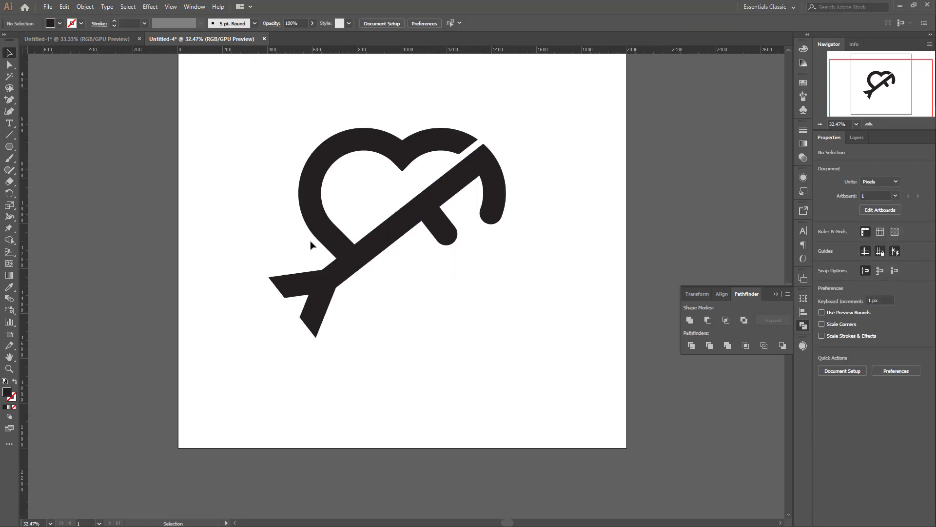
click(327, 226)
click(545, 252)
scroll(545, 252, down, 4)
scroll(544, 252, up, 5)
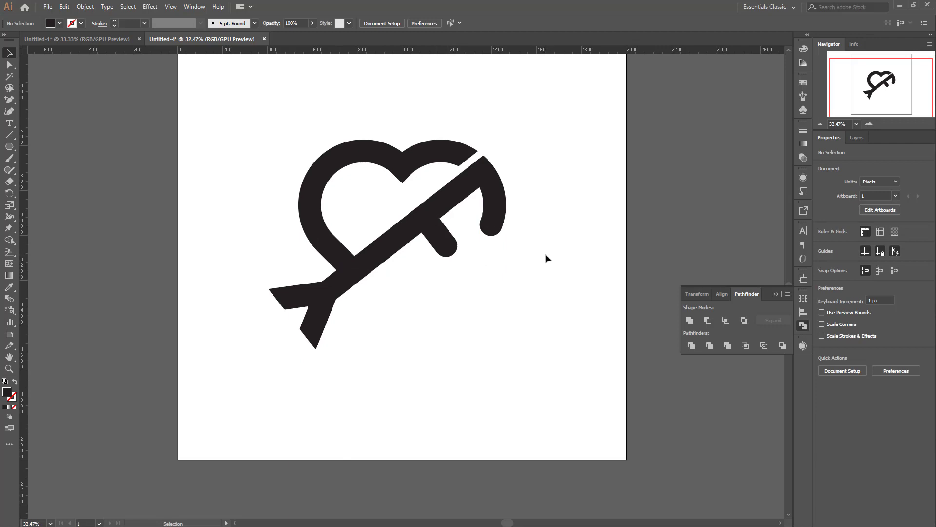
scroll(546, 252, up, 4)
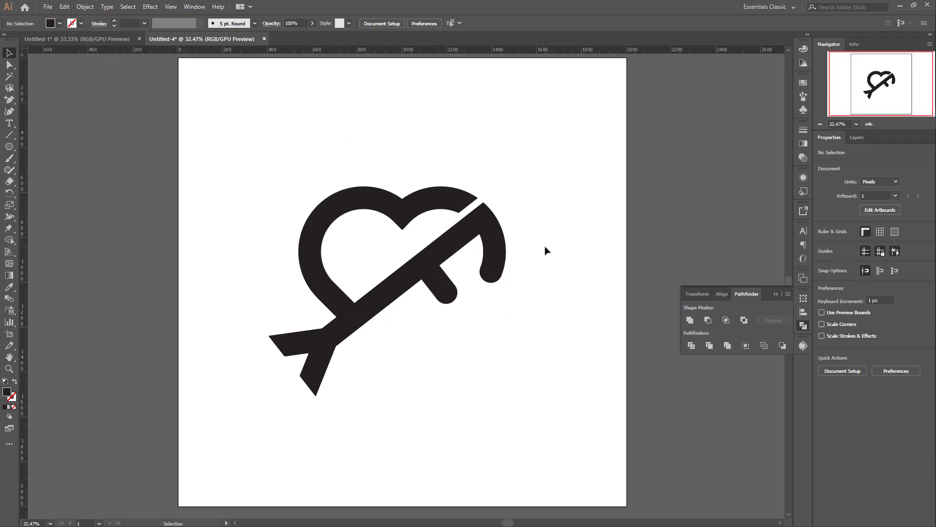
scroll(546, 249, down, 6)
scroll(493, 233, up, 6)
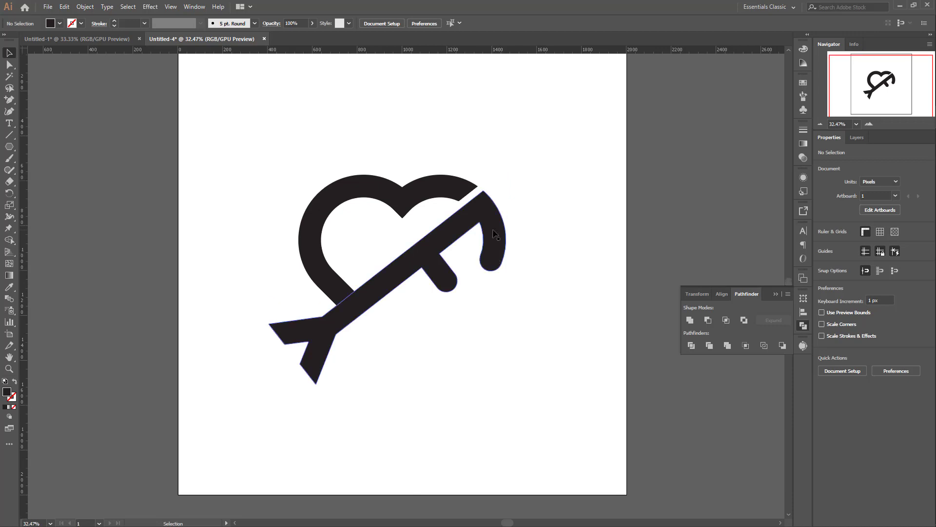
scroll(531, 264, down, 5)
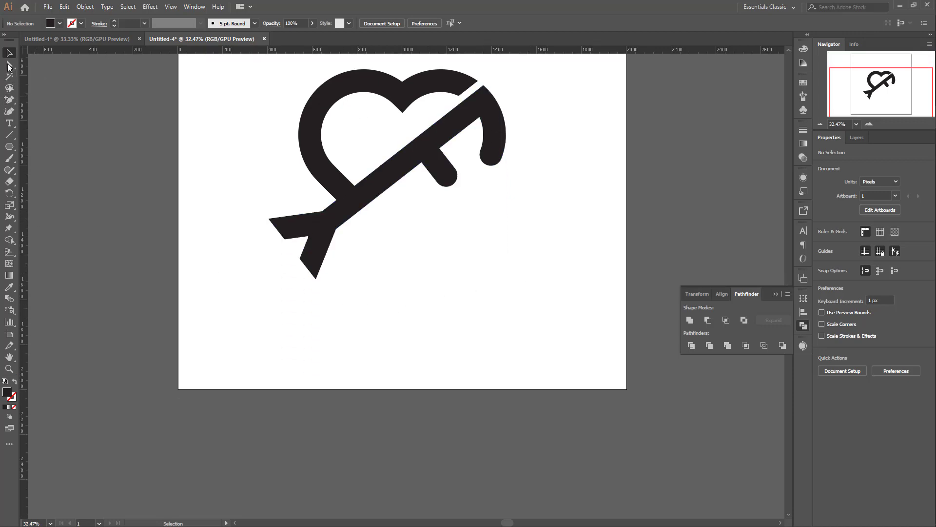
scroll(497, 202, up, 3)
scroll(550, 197, up, 3)
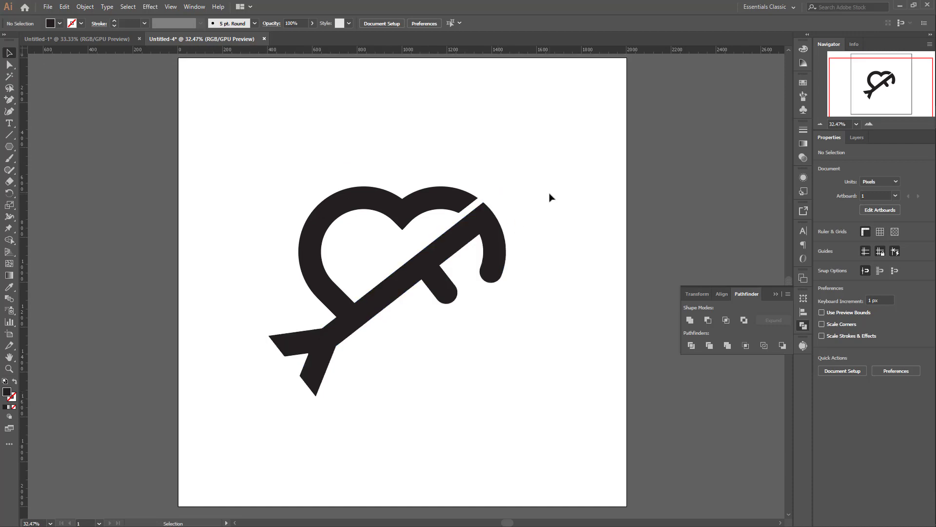
scroll(507, 195, down, 4)
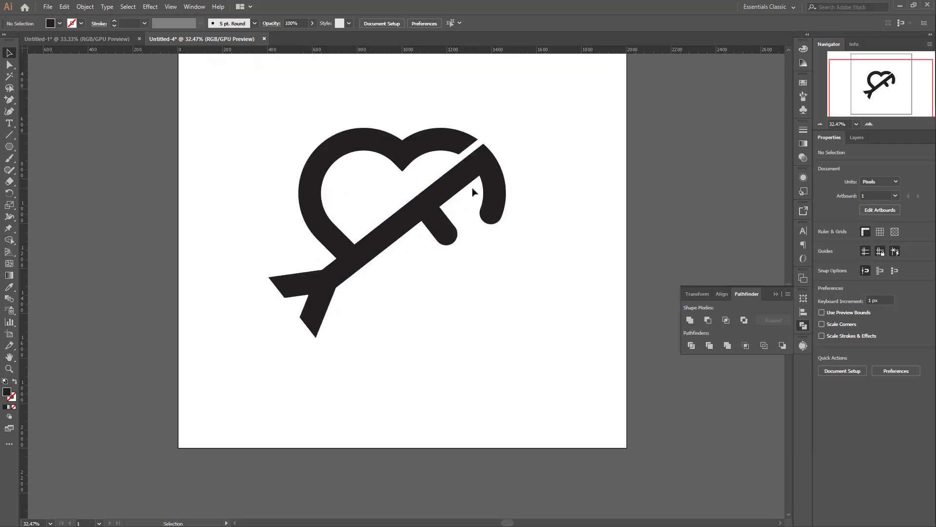
Step: Add a text object below the crossbar and format it in Gotham-Black at 72 pt
click(9, 124)
click(441, 298)
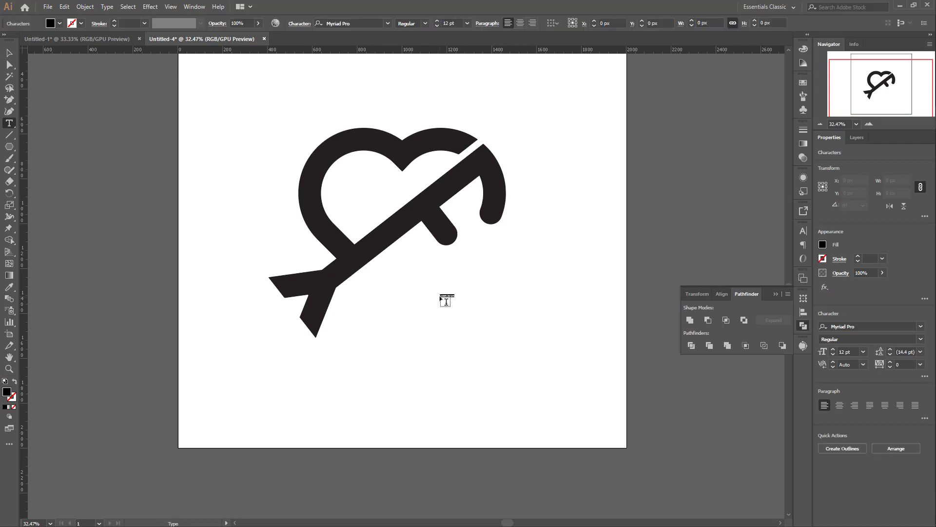
click(467, 23)
click(480, 199)
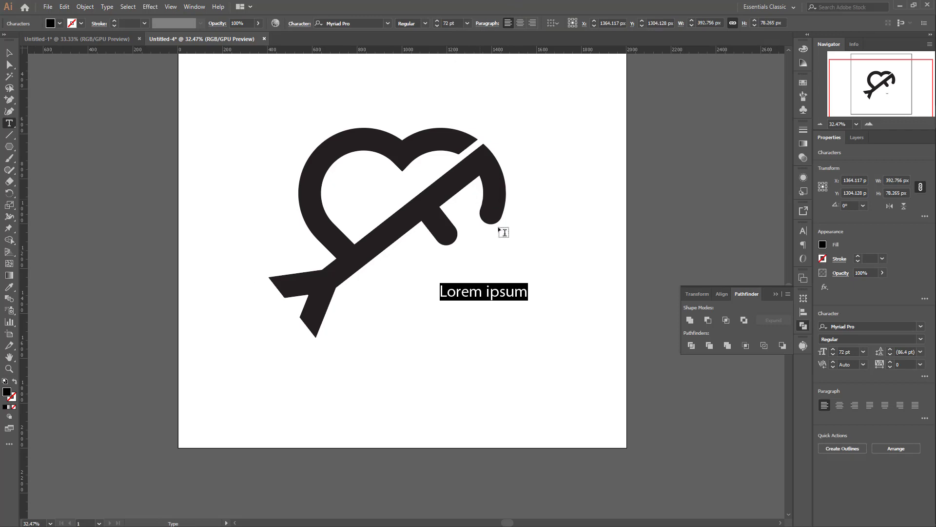
click(329, 24)
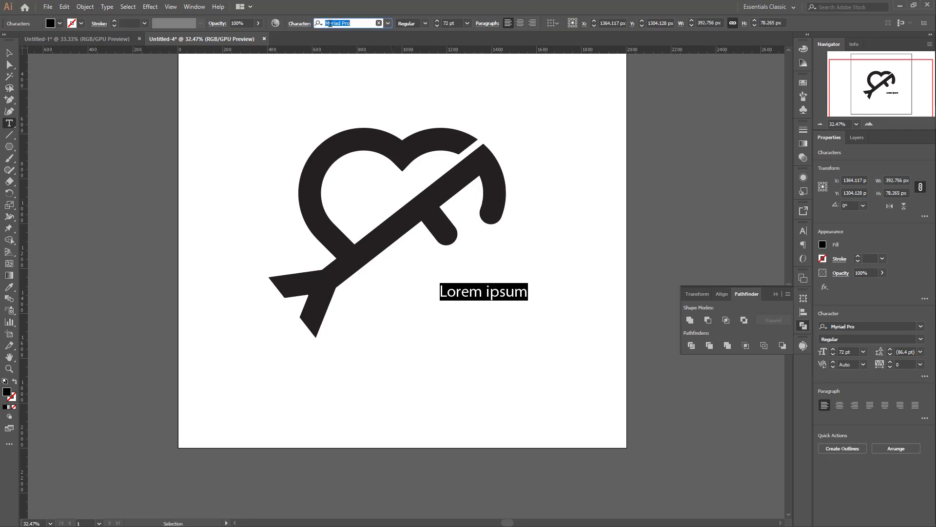
text(g)
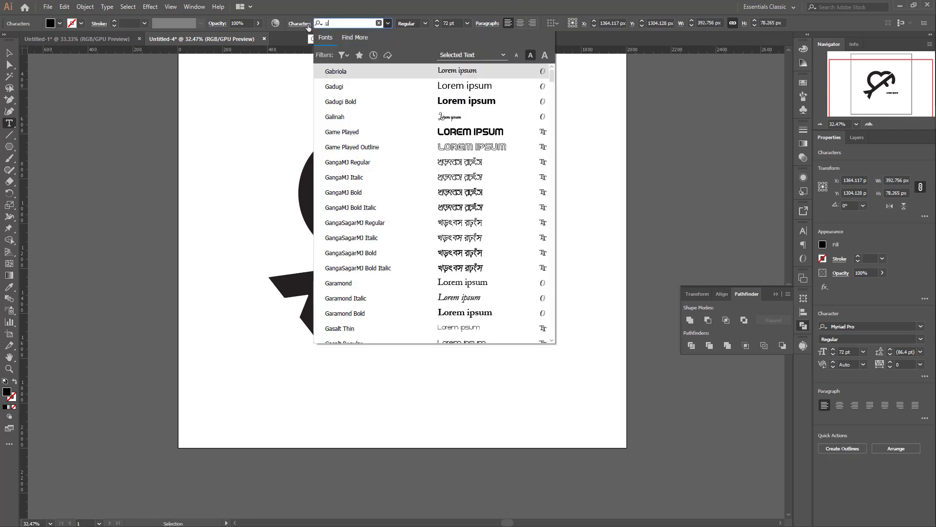
text(ot)
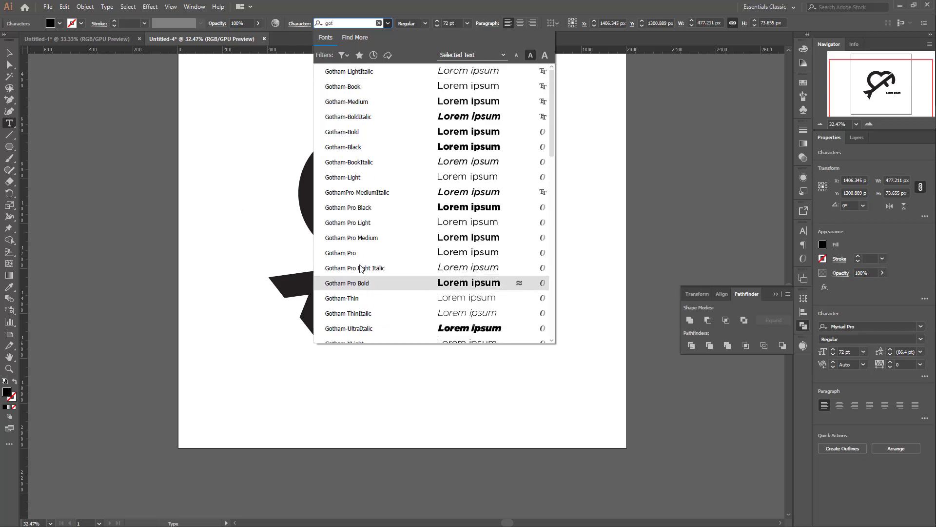
click(357, 149)
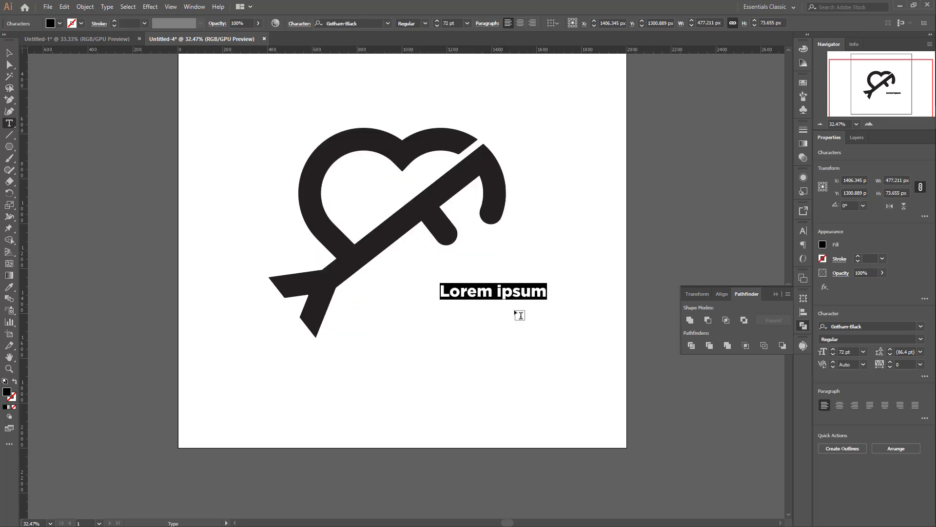
Step: Replace the placeholder text with "MF Logo"
double_click(500, 292)
click(499, 291)
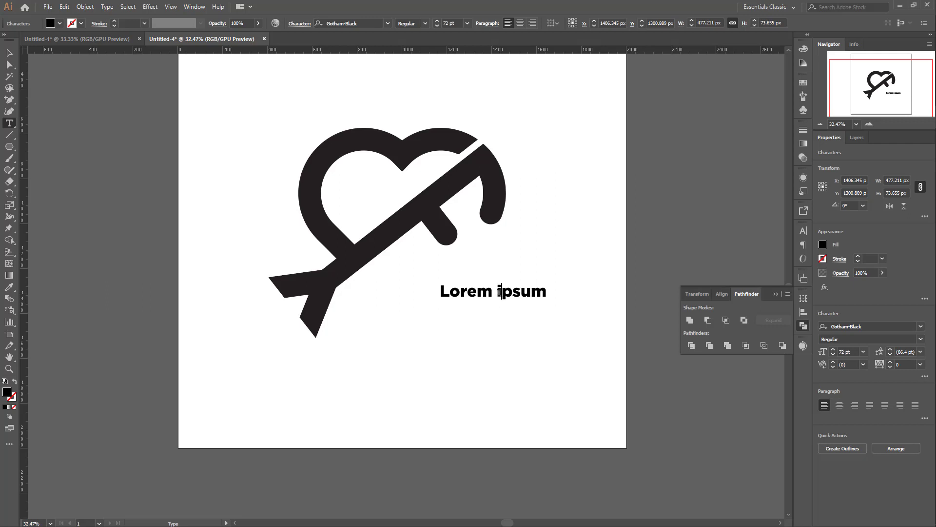
double_click(499, 292)
triple_click(499, 292)
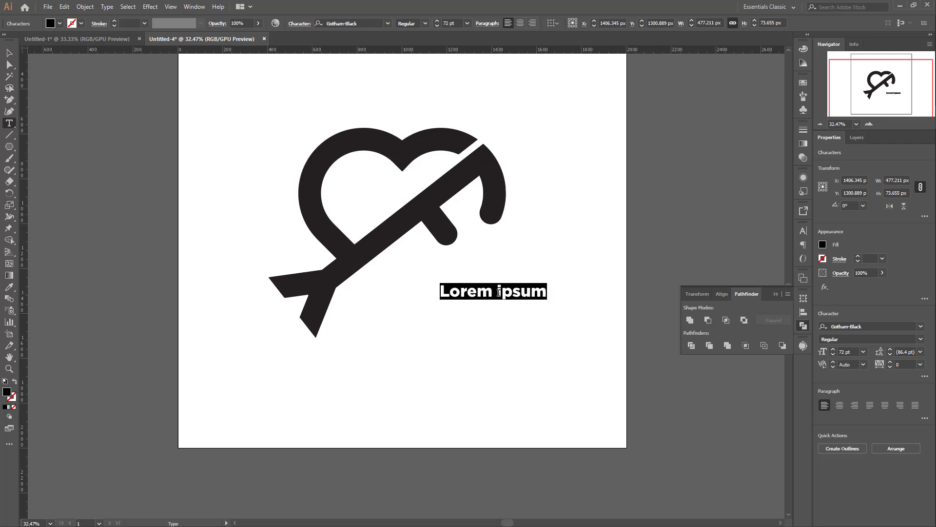
text(Mf)
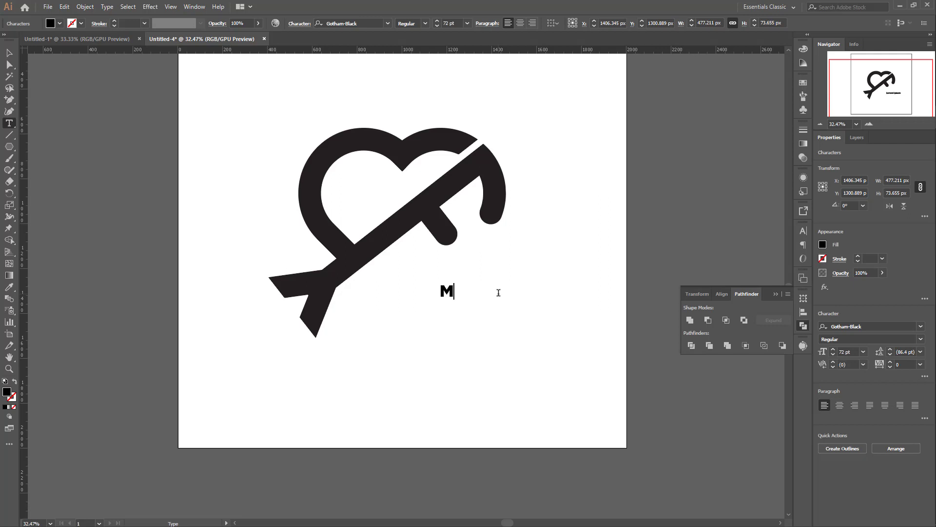
key(BackSpace)
text(F )
text(Mi)
key(BackSpace)
key(BackSpace)
key(BackSpace)
text(Logo)
click(9, 53)
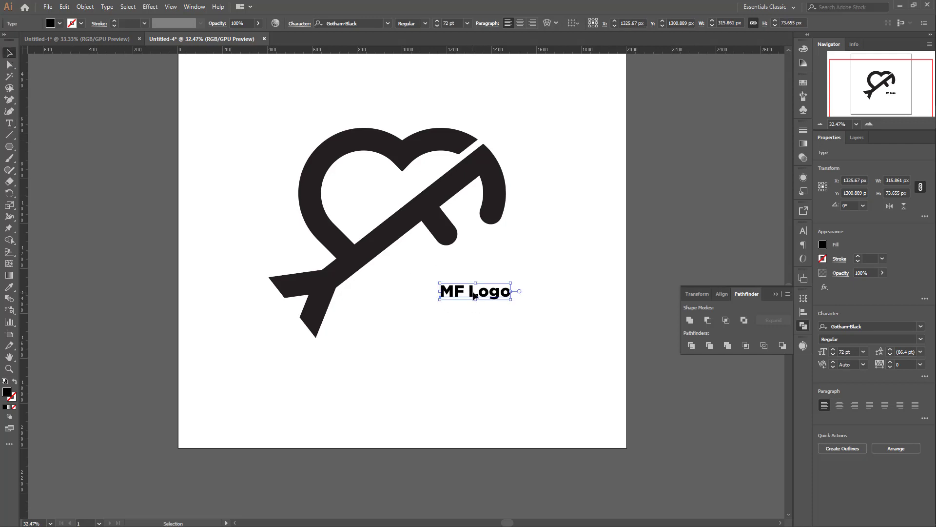
Step: Duplicate the "MF Logo" text directly below itself and change the copy's wording to "Put Your Tag line Here"
drag(473, 295, 473, 316)
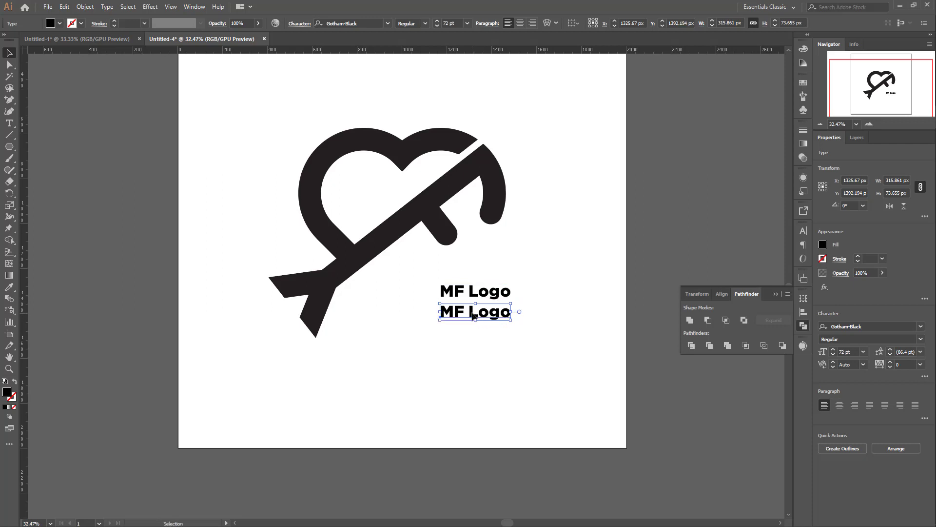
double_click(473, 315)
key(ctrl+a)
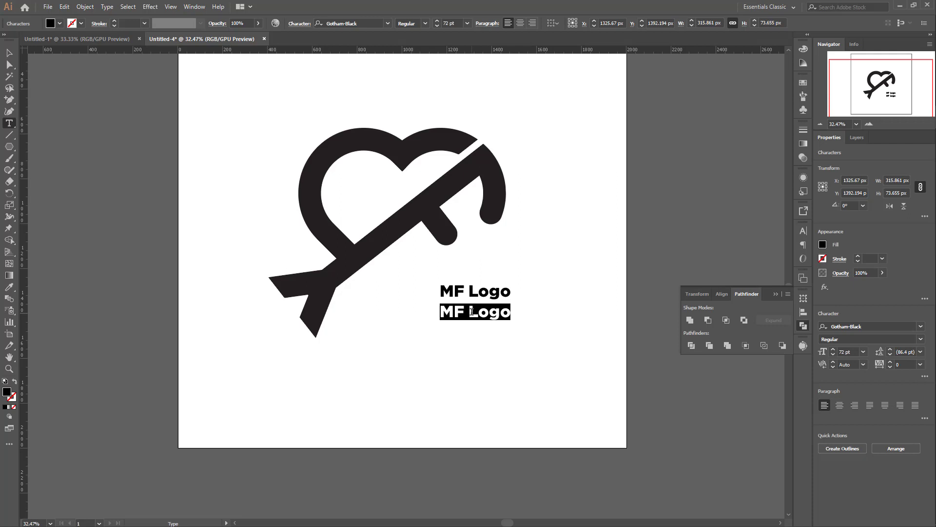
text(Put)
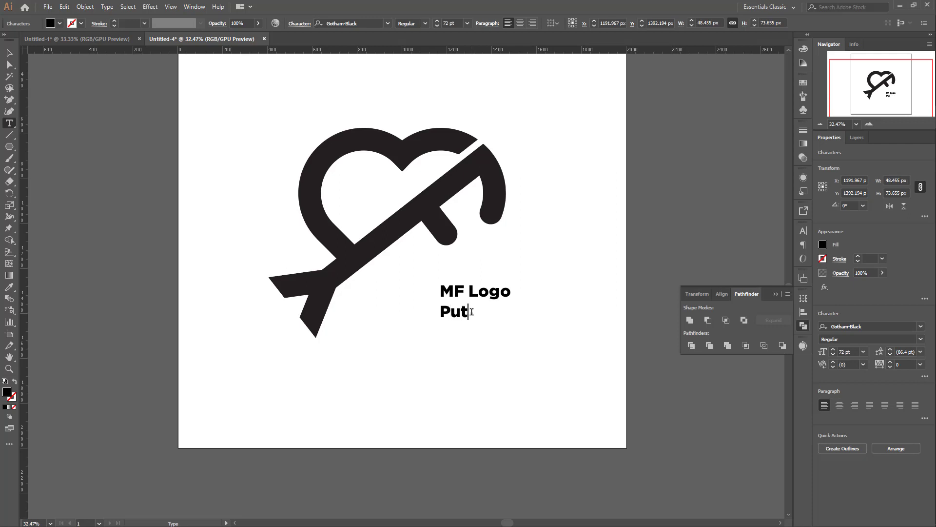
text( Your Ta)
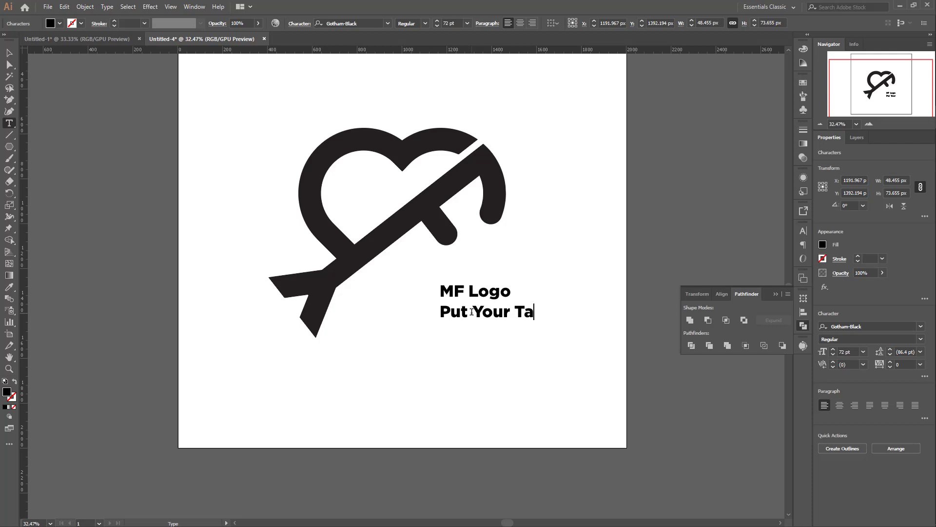
text(g lon)
key(BackSpace)
key(BackSpace)
text(in)
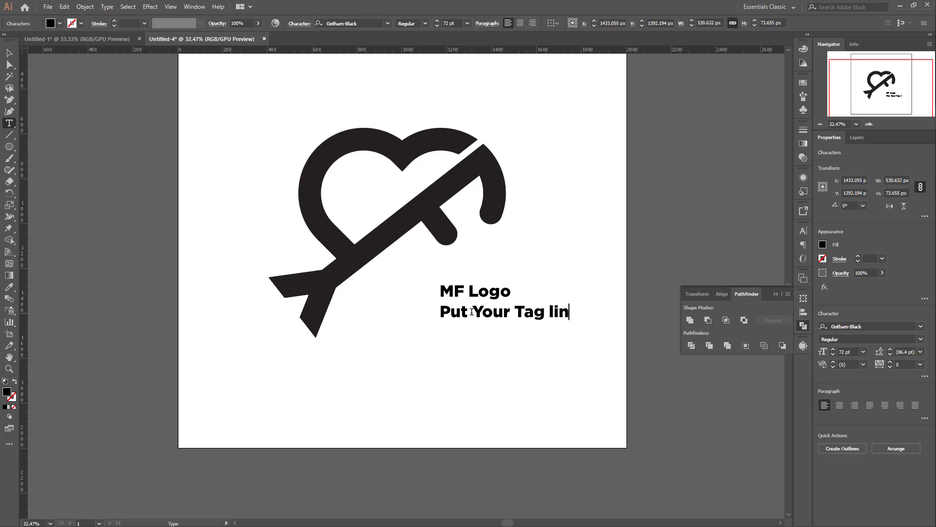
text(e Here)
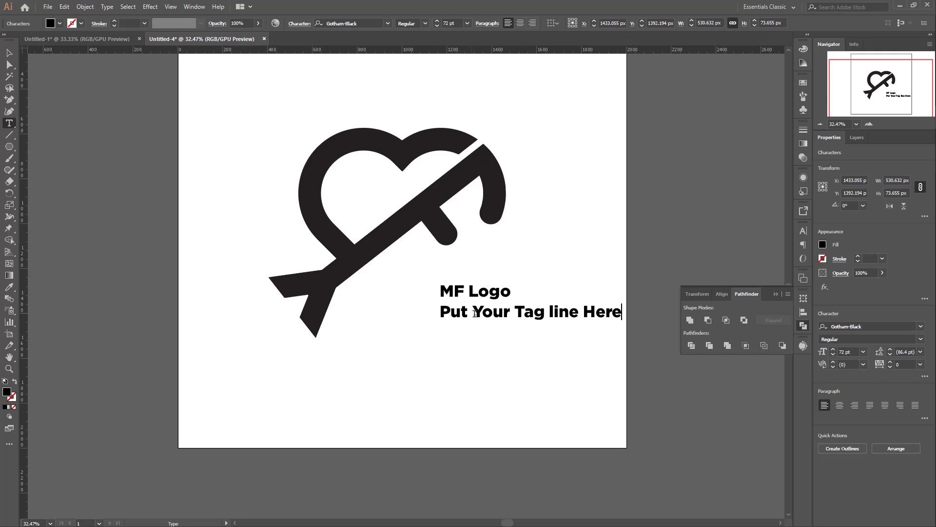
click(9, 53)
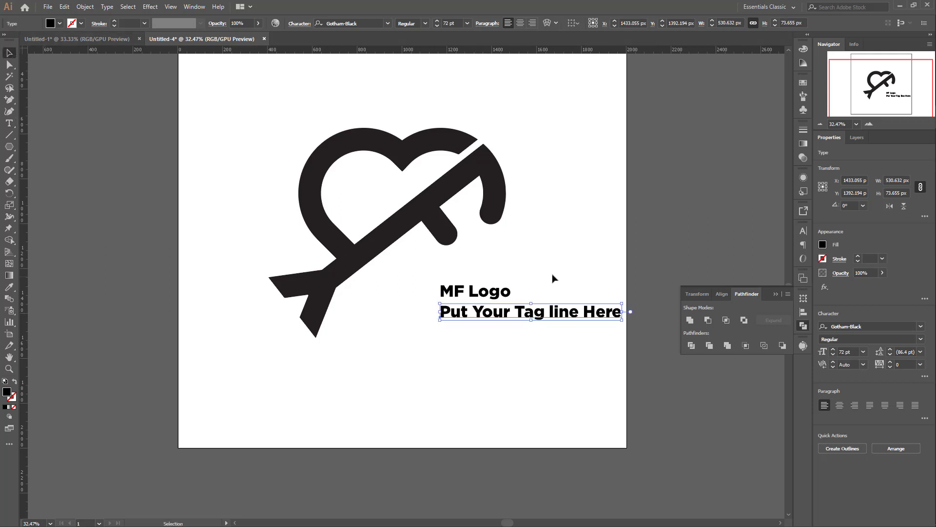
Step: Change the font of only the word "MF" in the logo name to Gotham Pro Regular
click(463, 292)
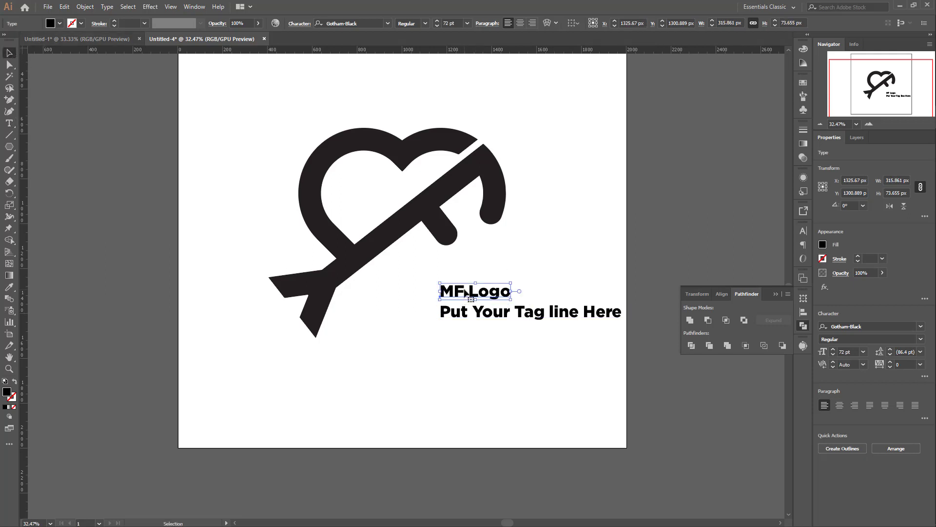
double_click(466, 292)
double_click(442, 292)
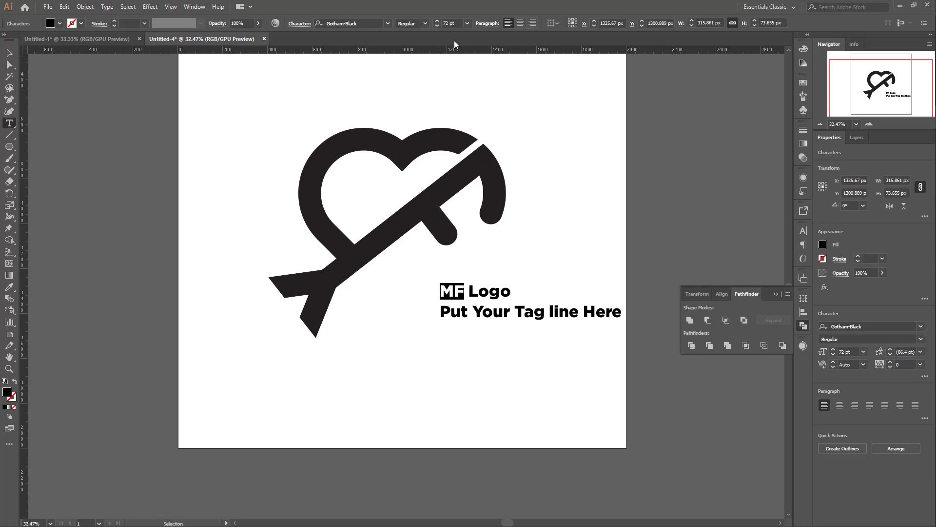
click(362, 23)
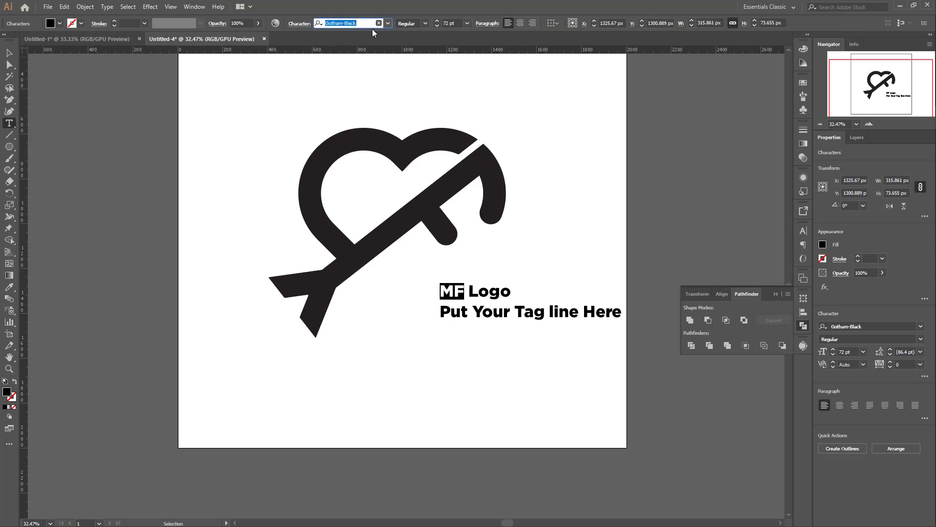
click(362, 24)
key(BackSpace)
key(BackSpace)
key(BackSpace)
key(BackSpace)
key(BackSpace)
key(BackSpace)
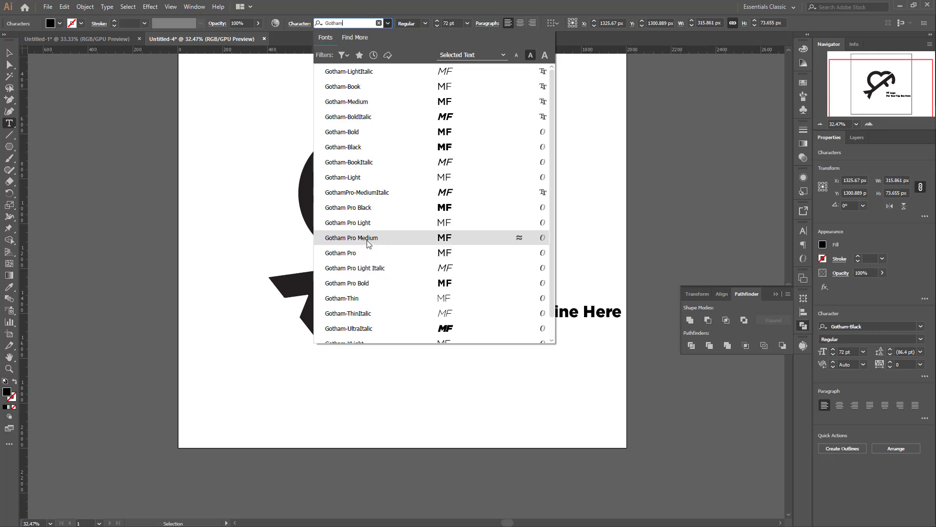
click(367, 208)
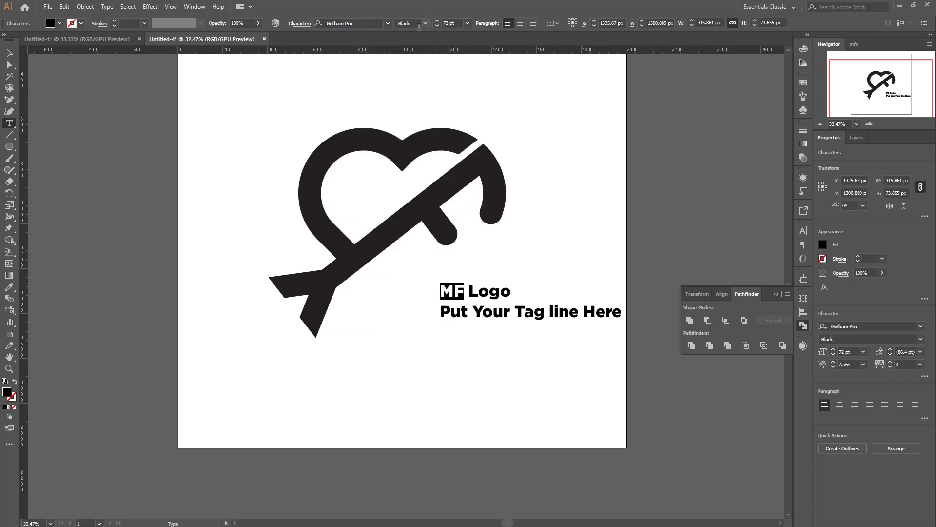
click(425, 23)
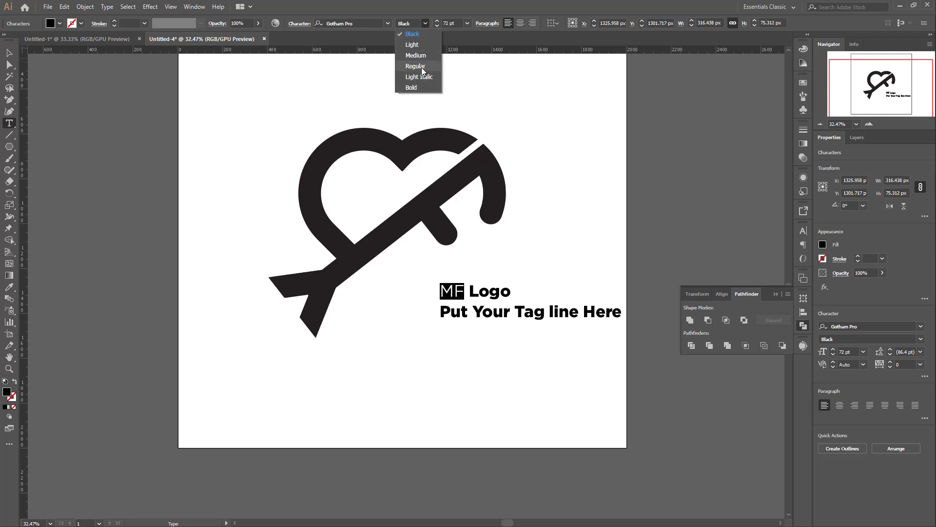
click(421, 67)
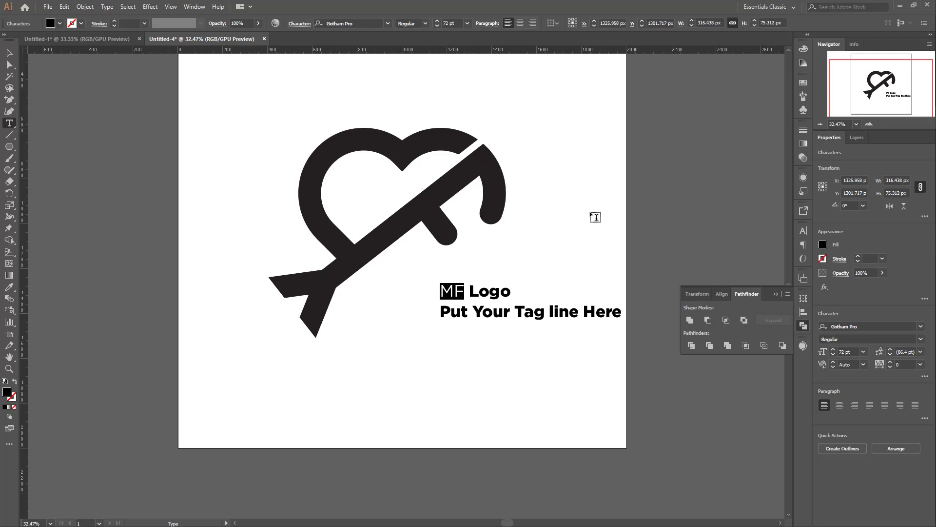
click(9, 52)
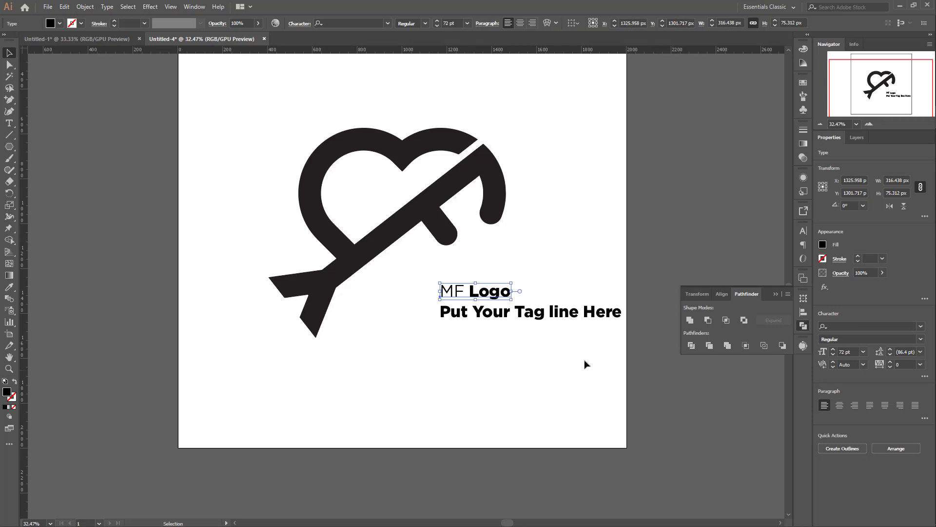
Step: Change the whole "Put Your Tag line Here" line to Gotham Pro Regular
double_click(555, 312)
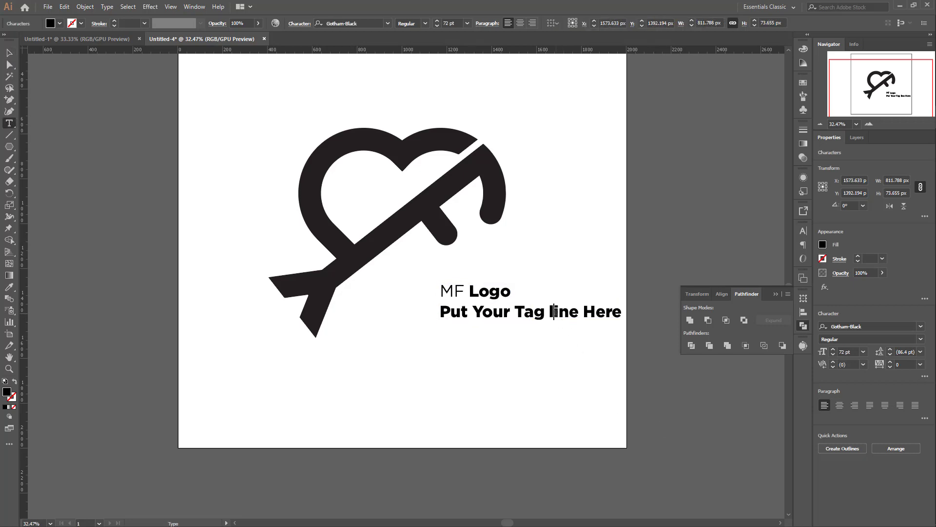
triple_click(555, 312)
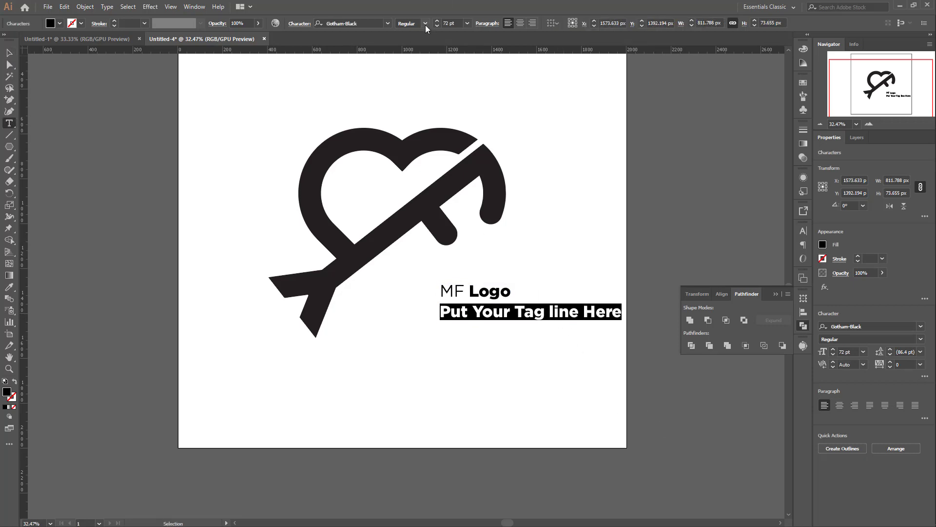
click(365, 23)
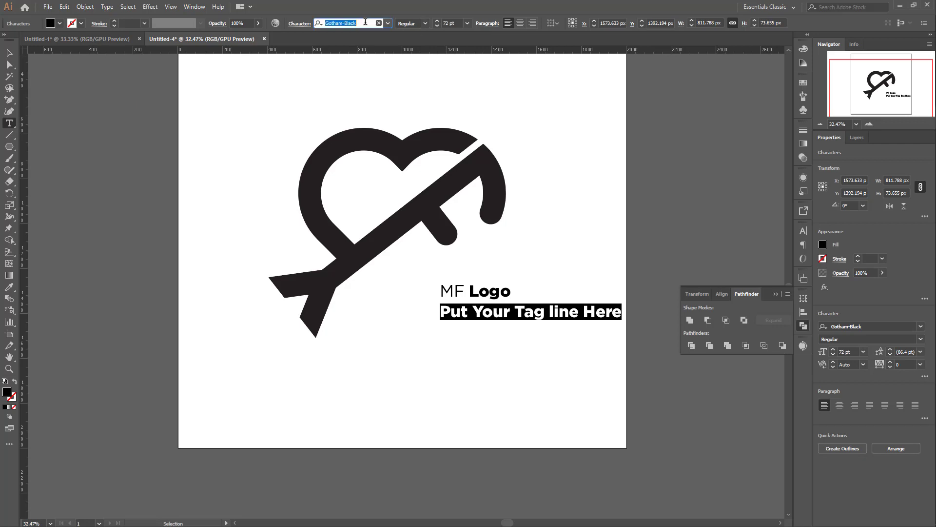
click(366, 22)
key(BackSpace)
key(BackSpace)
key(BackSpace)
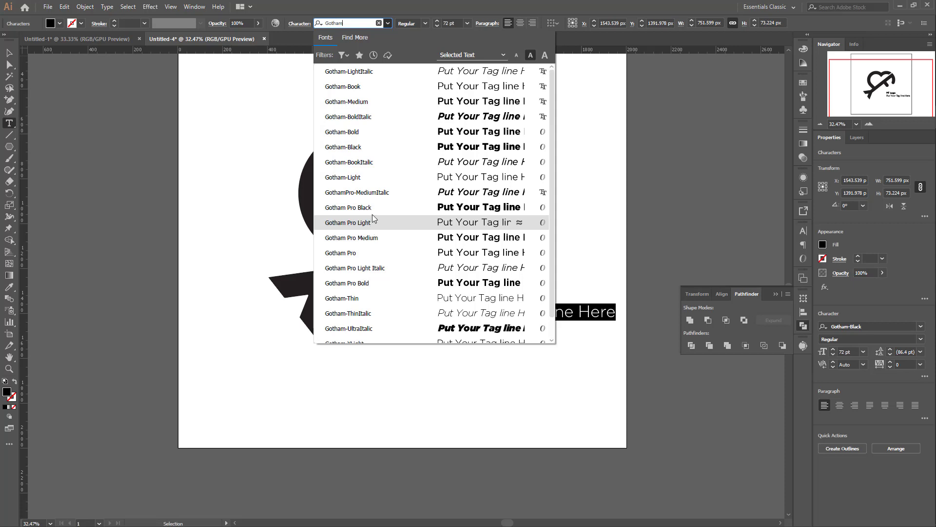
click(375, 210)
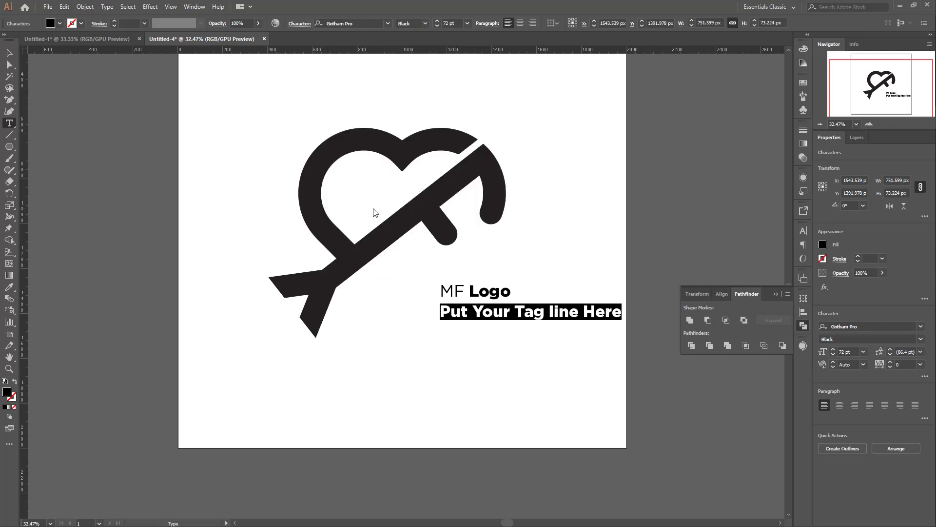
click(424, 26)
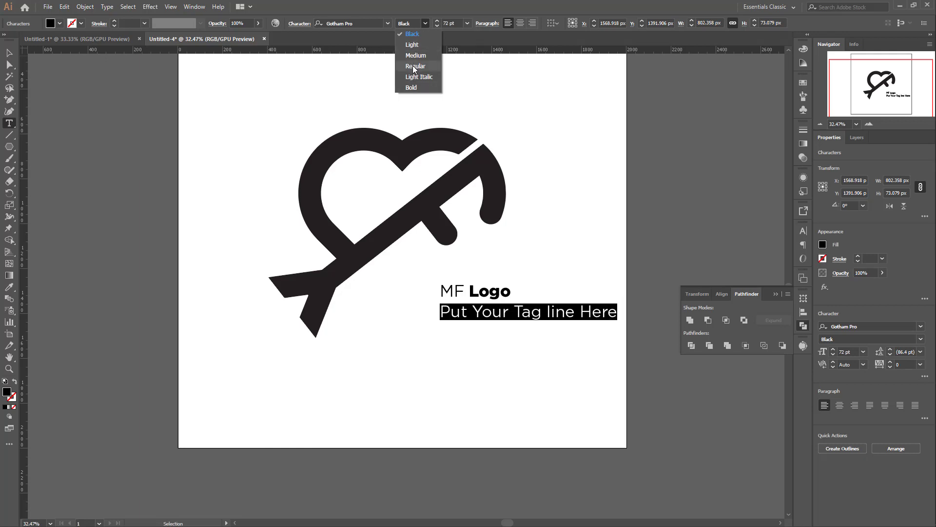
click(413, 67)
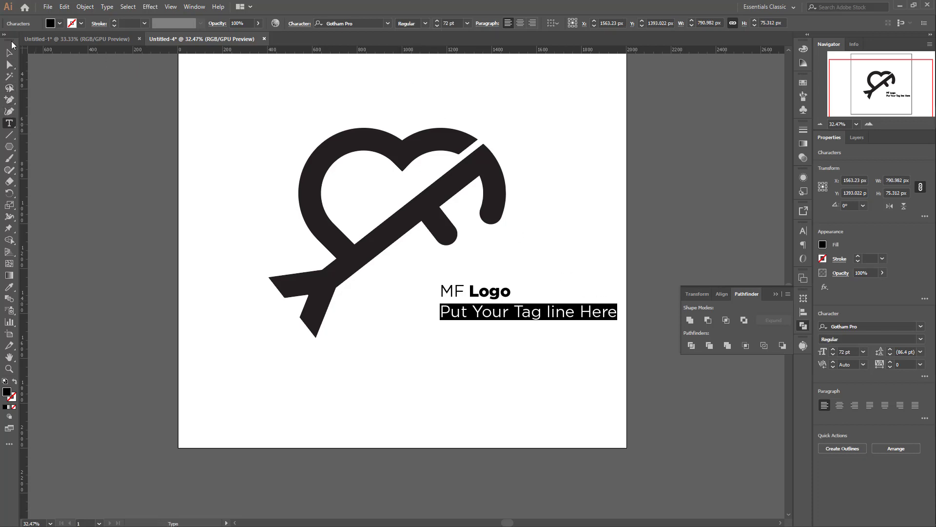
click(10, 54)
click(579, 276)
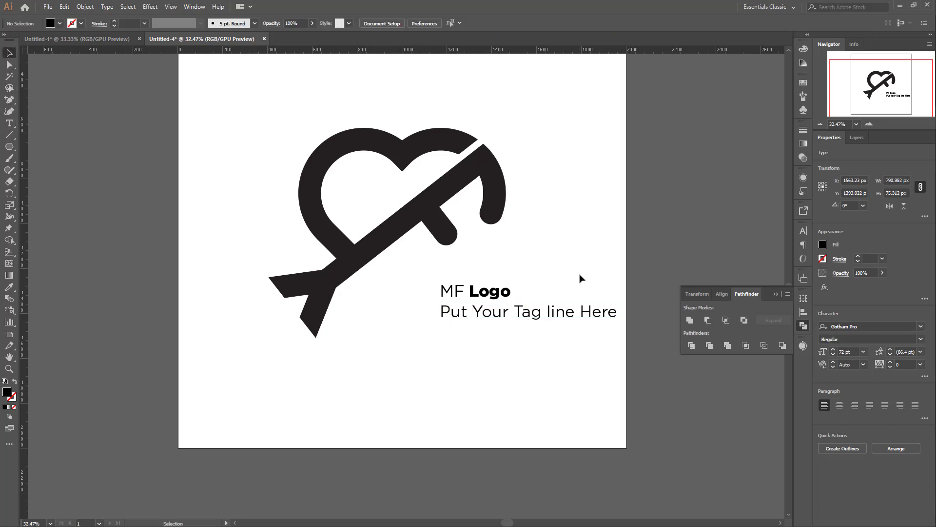
Step: Select both text lines together and move them about 322 px left, under the arrow shaft
click(523, 317)
click(492, 278)
drag(431, 279, 637, 357)
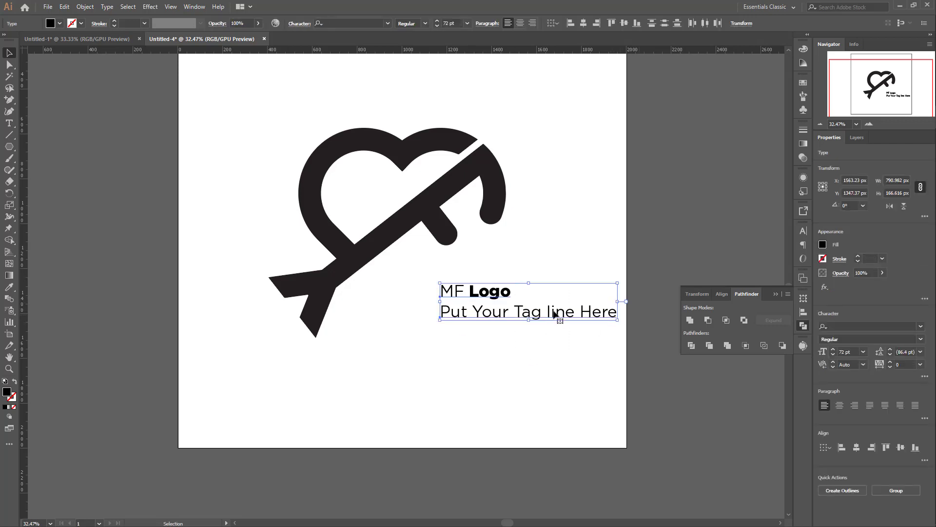
drag(495, 300, 422, 297)
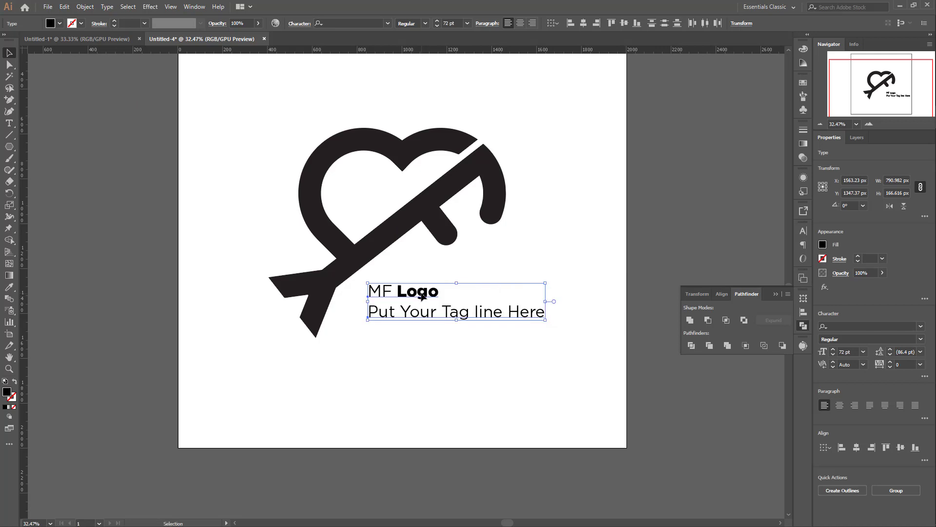
click(527, 264)
Step: Scale both text lines up proportionally from their centre to about 1013 px wide, a font size of 92.24 pt
scroll(533, 271, down, 3)
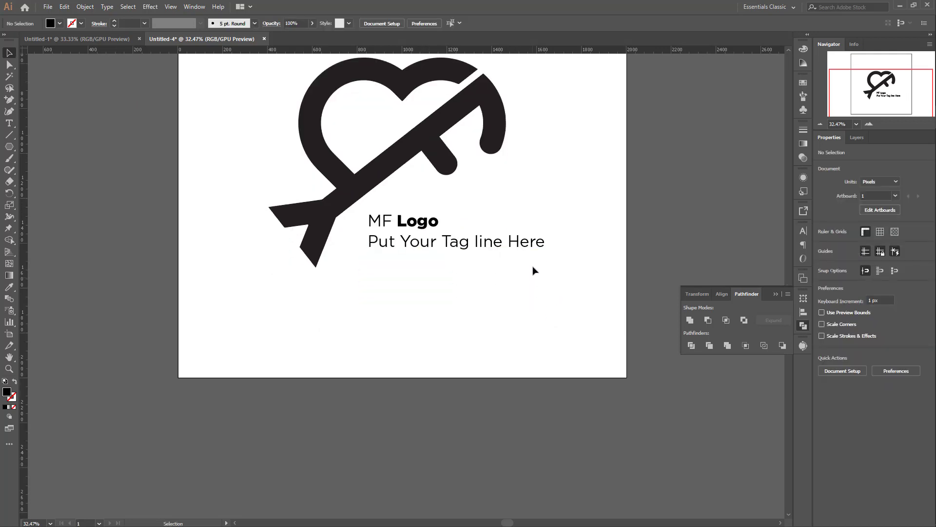
click(427, 244)
click(428, 226)
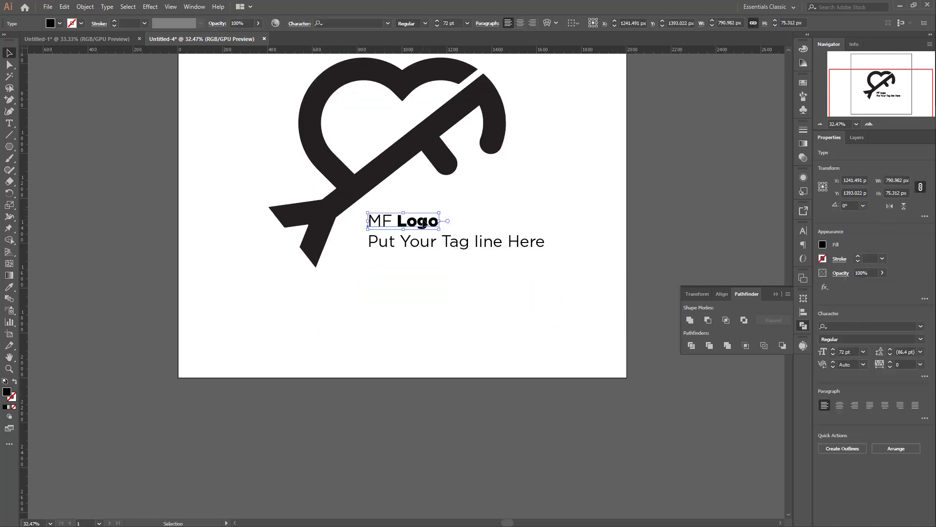
drag(470, 204, 394, 276)
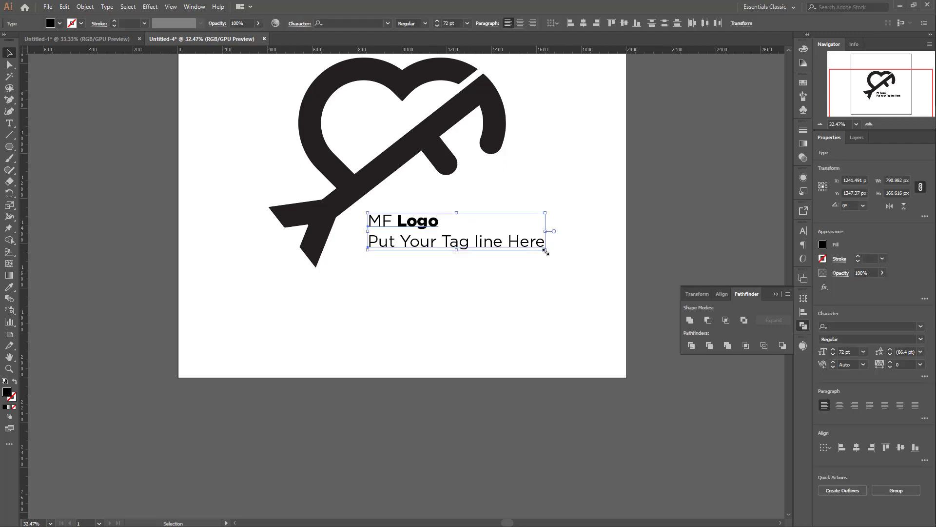
drag(545, 252, 571, 257)
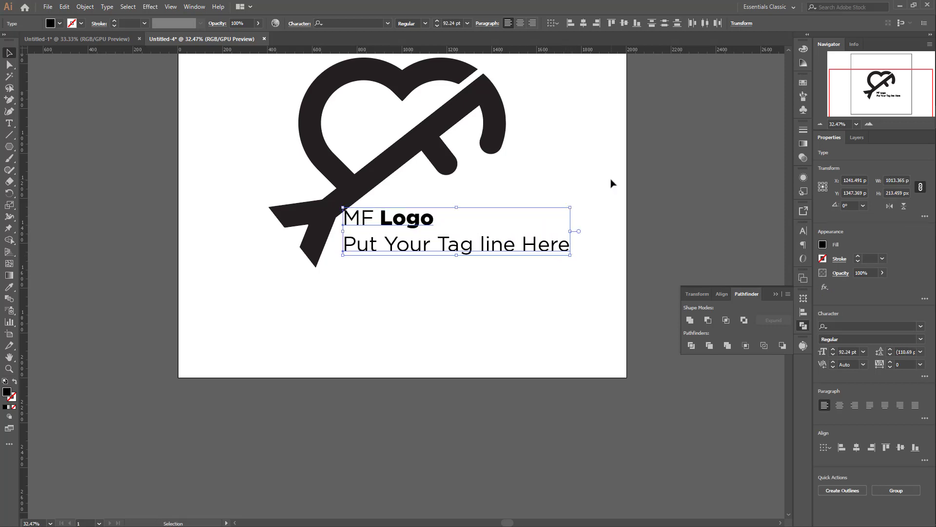
Step: Move both enlarged text lines about 139 px right so they clear the arrow tail
click(509, 212)
drag(398, 202, 474, 291)
drag(417, 222, 448, 225)
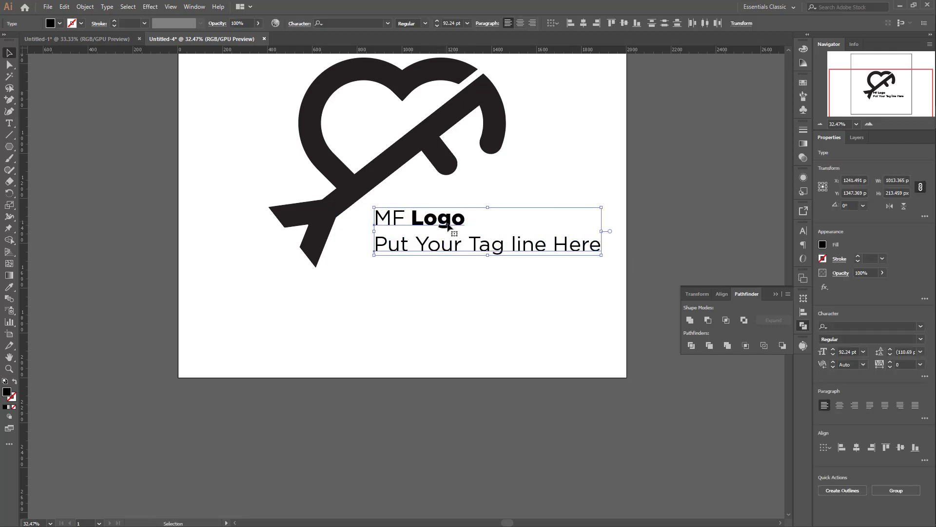
click(594, 183)
Step: Reduce the tagline's font size to 57.01 pt by dividing it by 1.618
scroll(629, 271, down, 2)
click(498, 219)
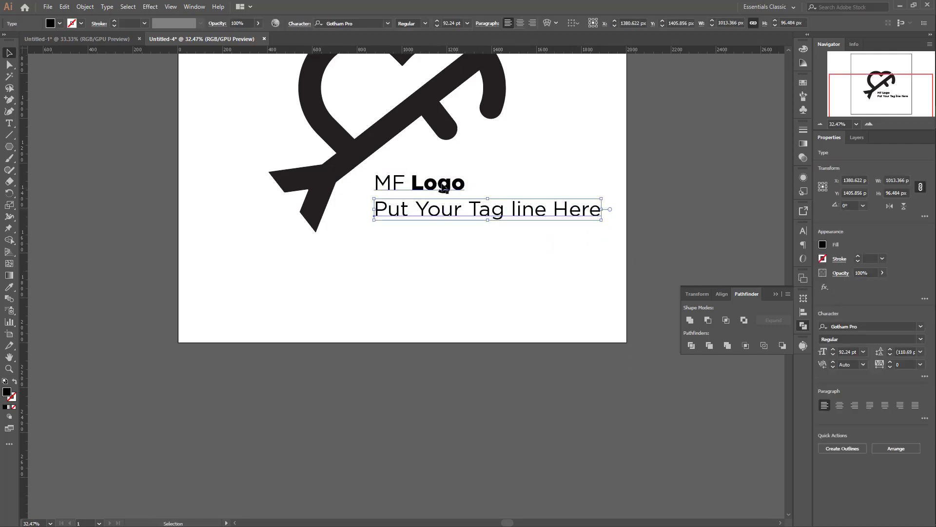
click(802, 232)
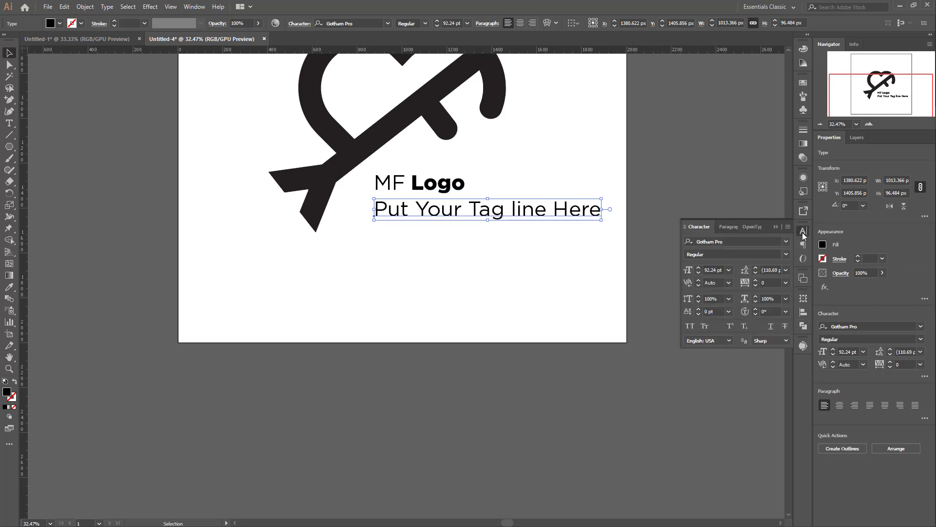
click(719, 270)
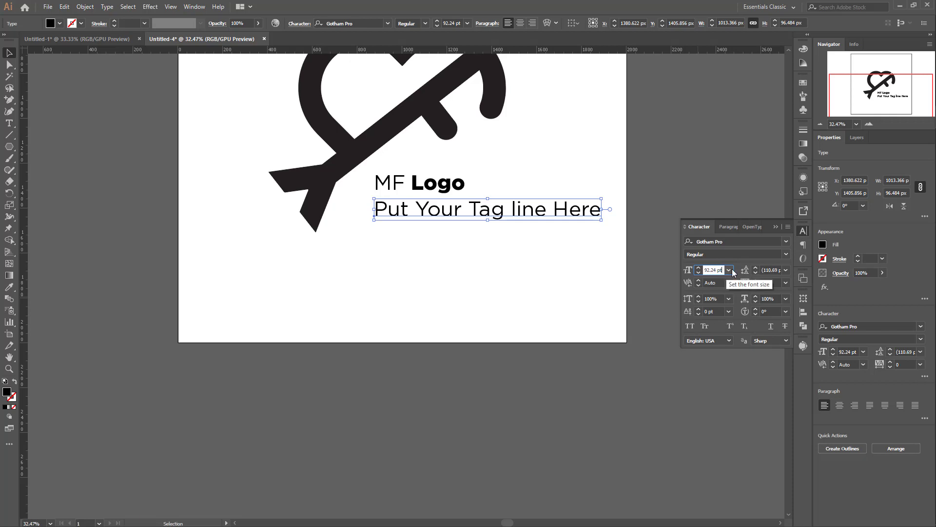
text(/1618)
key(Return)
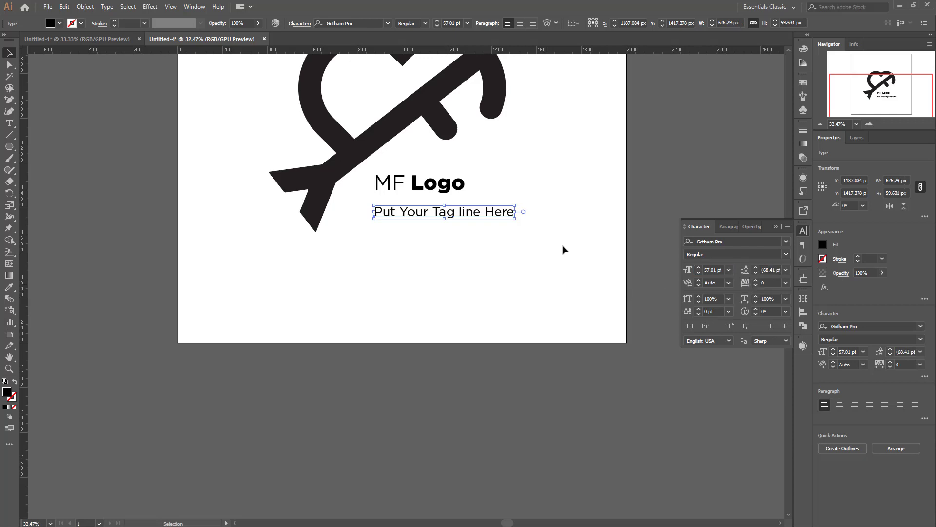
Step: Move the tagline straight up so it sits closer beneath "MF Logo", keeping the left edges aligned
click(565, 251)
drag(446, 210, 451, 208)
click(541, 184)
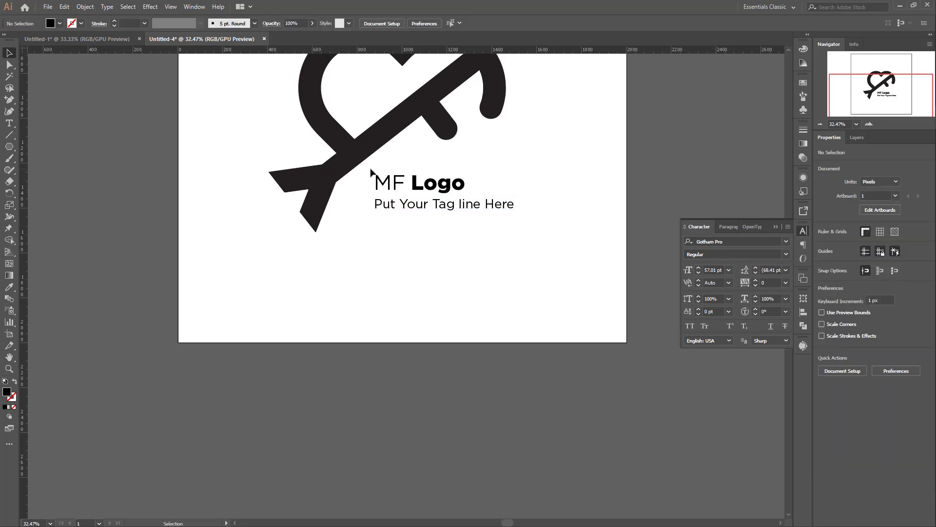
Step: Try centring the "MF Logo" and tagline lines on each other, and align them by their left edges
drag(370, 170, 523, 218)
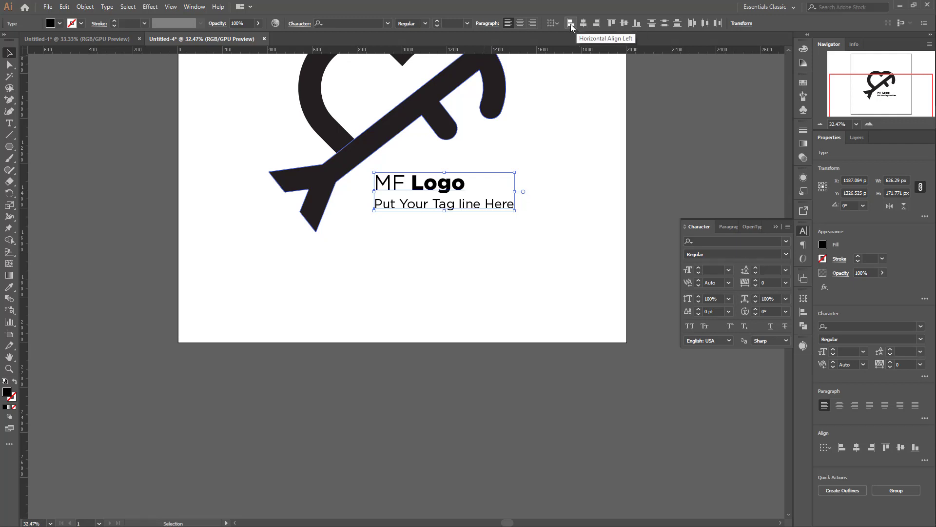
click(587, 24)
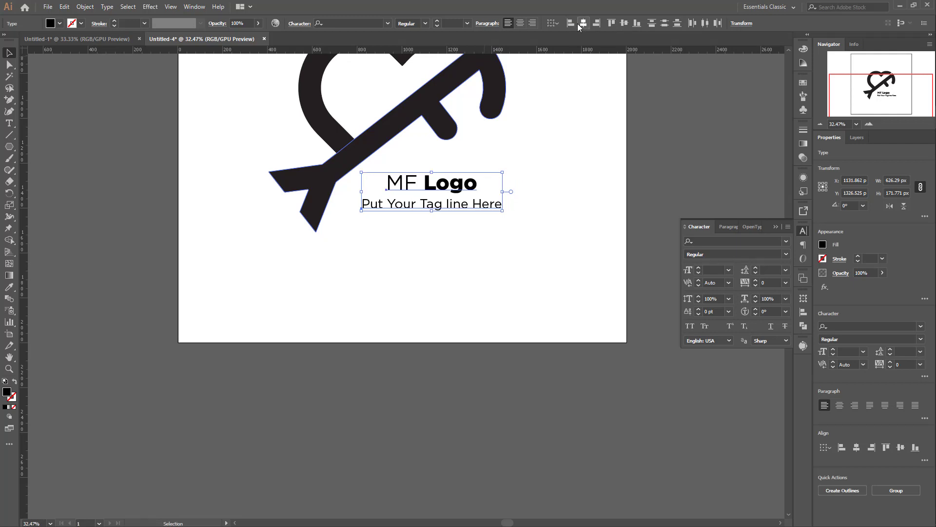
click(587, 157)
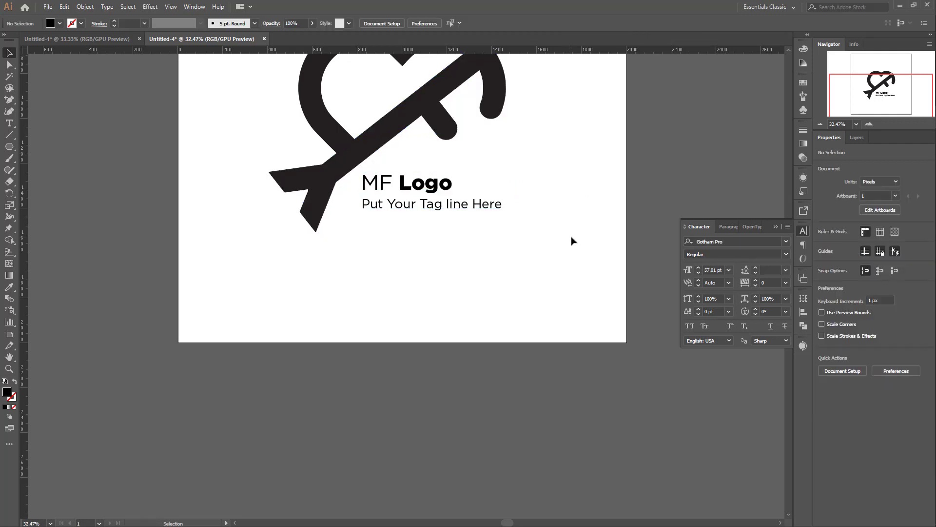
scroll(439, 258, up, 2)
scroll(359, 278, down, 2)
scroll(538, 247, up, 2)
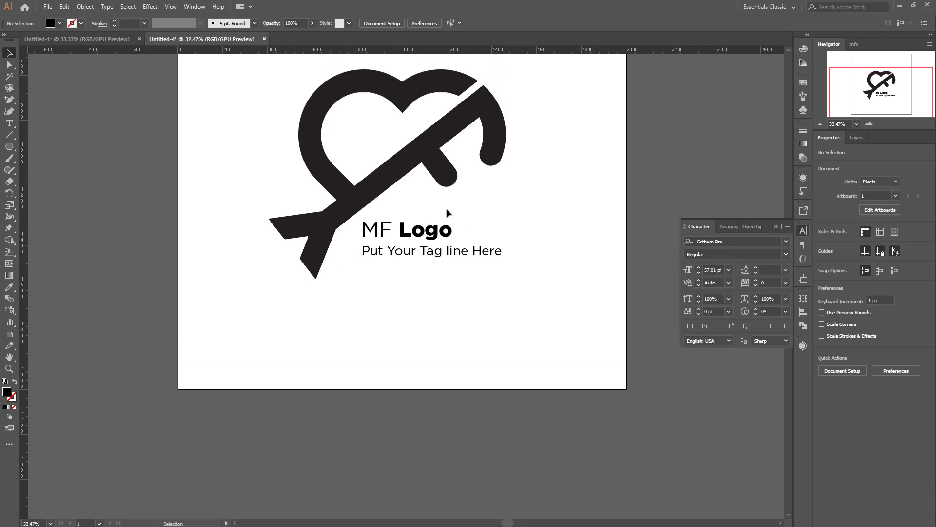
Step: Enlarge "MF Logo" and the tagline together proportionally to about 665 px wide
drag(388, 219, 529, 261)
click(570, 202)
scroll(547, 241, down, 4)
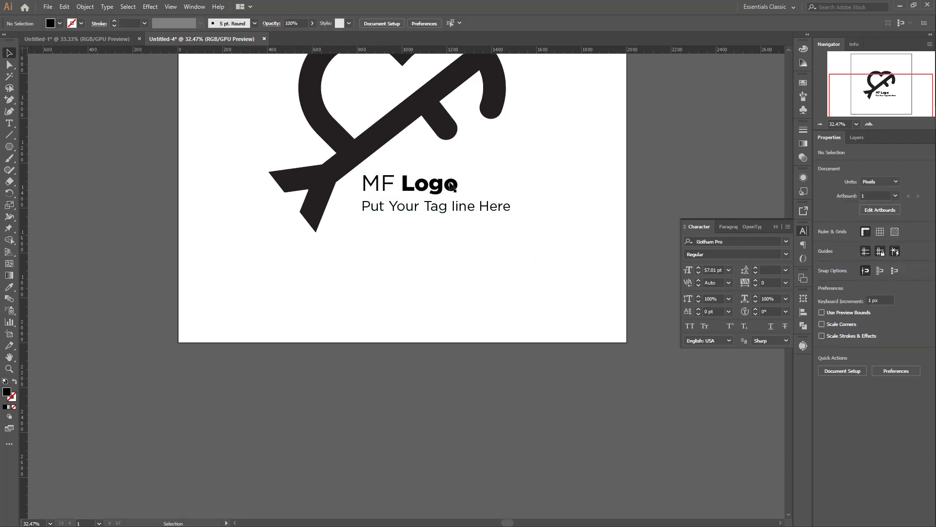
Step: Reposition both text lines beneath the arrow shaft, with their centre at about X 1151 px, Y 1347 px
click(405, 183)
drag(429, 202, 423, 190)
click(529, 211)
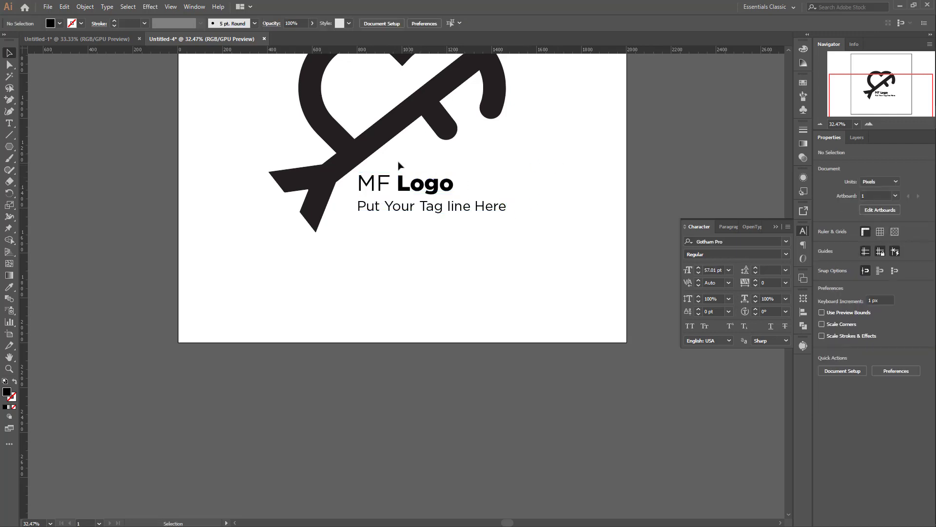
click(423, 201)
drag(417, 190, 421, 195)
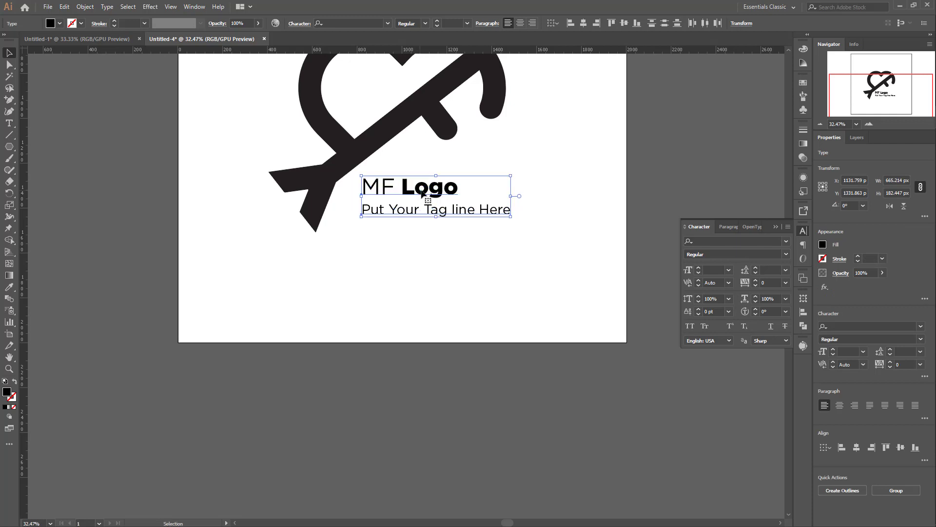
click(564, 193)
scroll(559, 211, up, 2)
scroll(559, 210, down, 2)
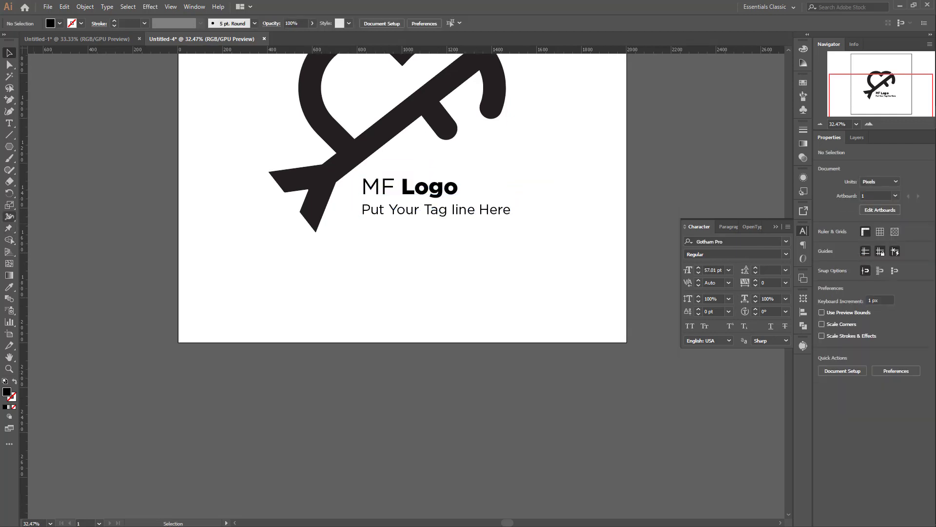
Step: Draw a guide rectangle about 848 by 411 px from the arrow tail's lowest tip to the logo's right edge
click(8, 146)
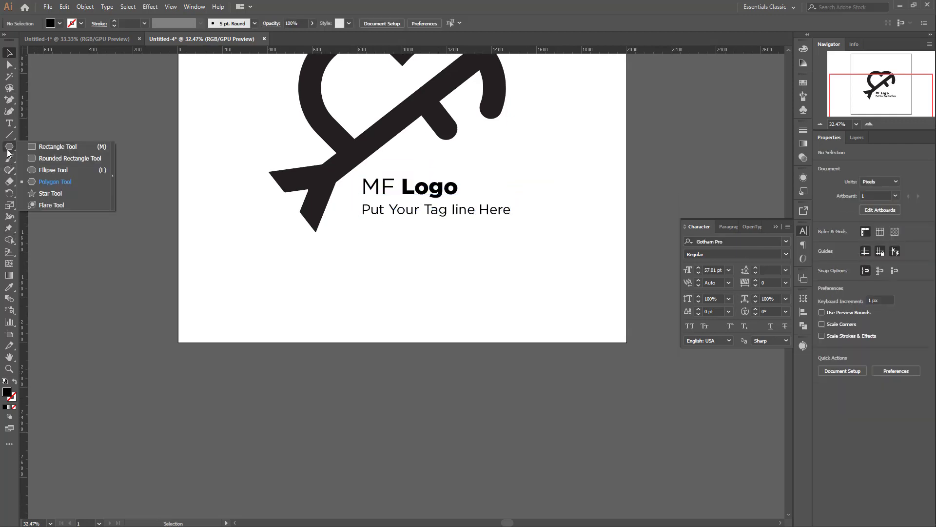
click(38, 146)
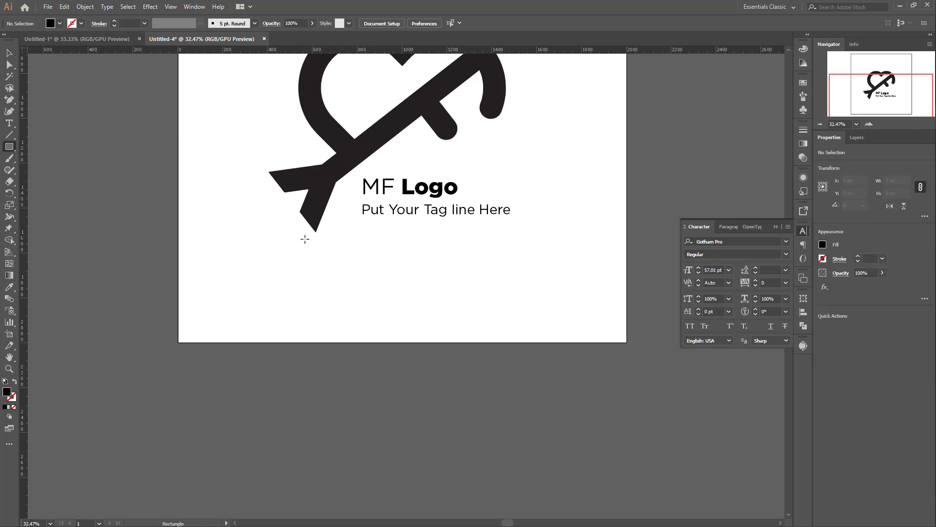
drag(317, 232, 506, 138)
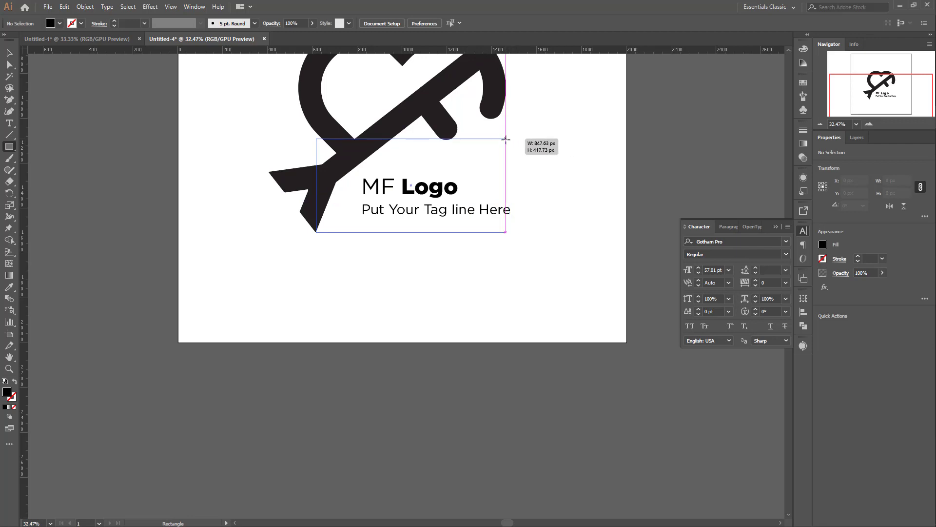
drag(506, 139, 506, 141)
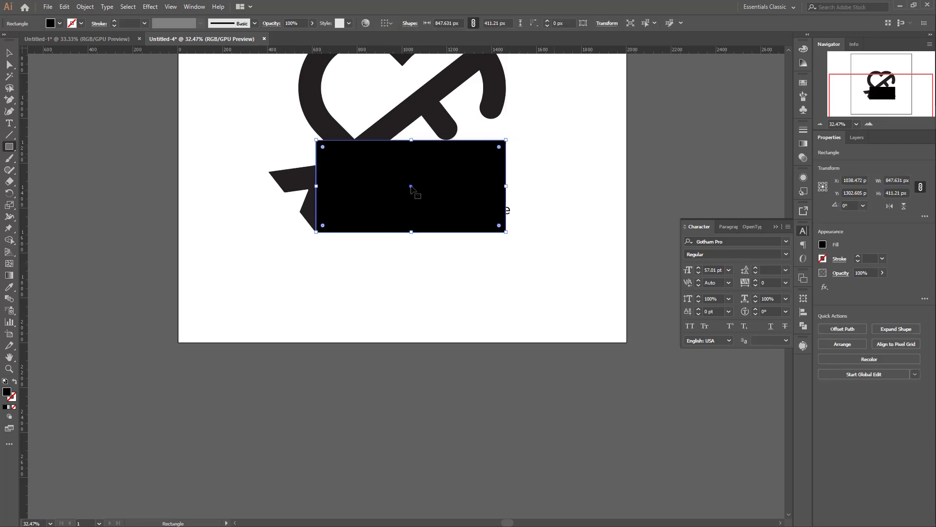
Step: Fill the guide rectangle with a muted dusty rose and send it behind the logo and text
double_click(7, 393)
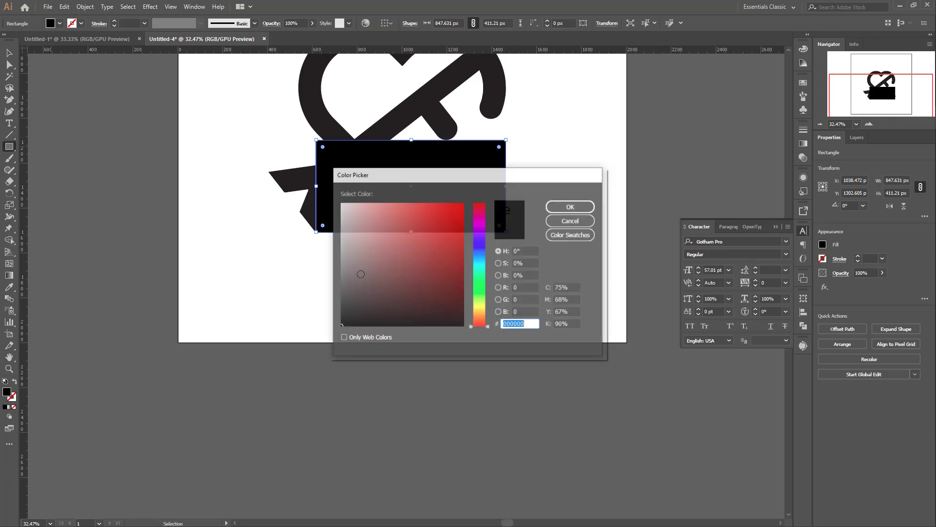
drag(389, 246, 361, 246)
click(565, 208)
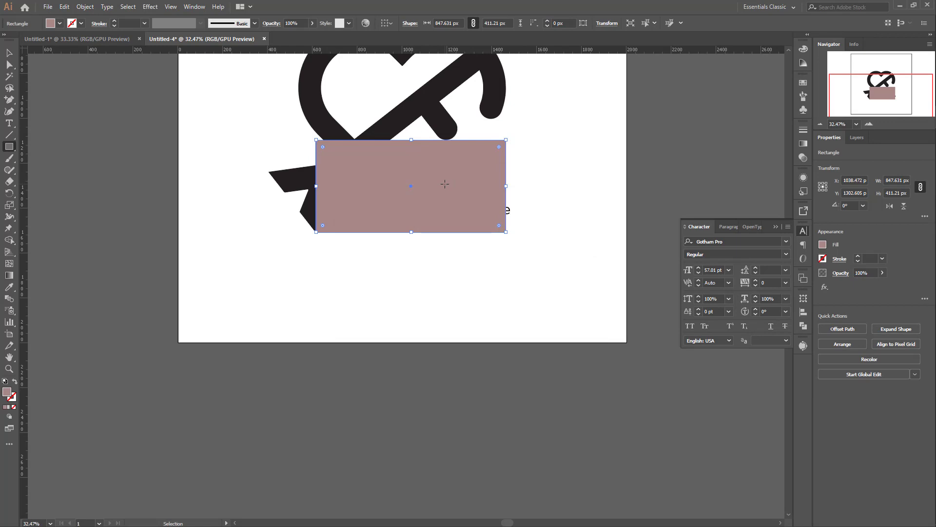
key(ctrl+shift+bracketleft)
key(v)
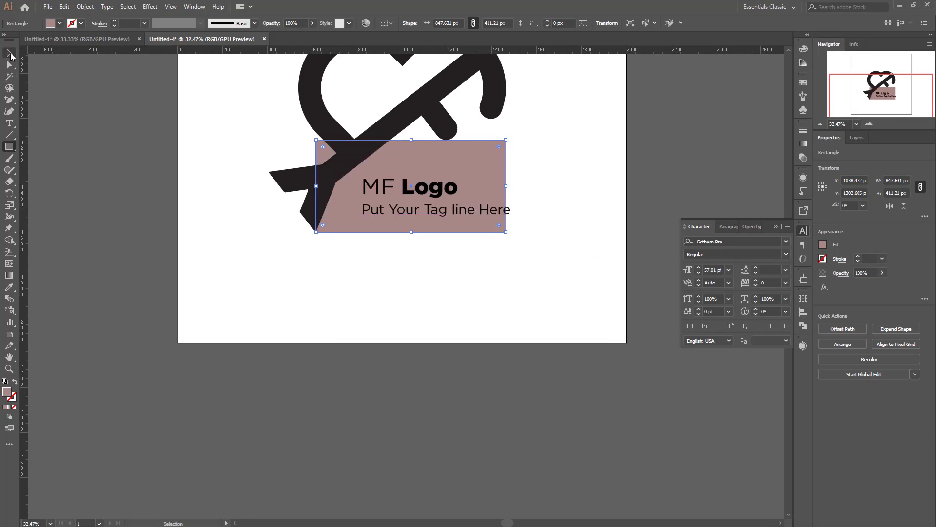
click(629, 215)
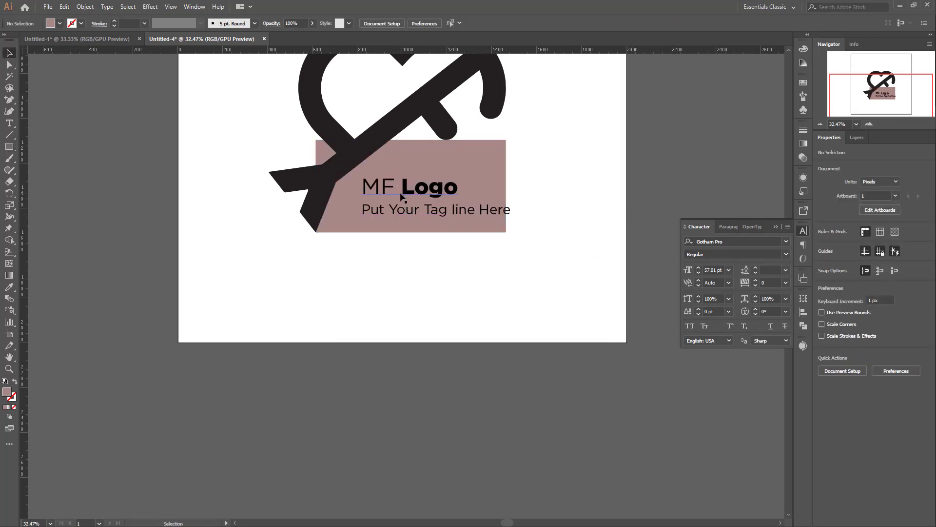
Step: Group the "MF Logo" line and the tagline
click(417, 212)
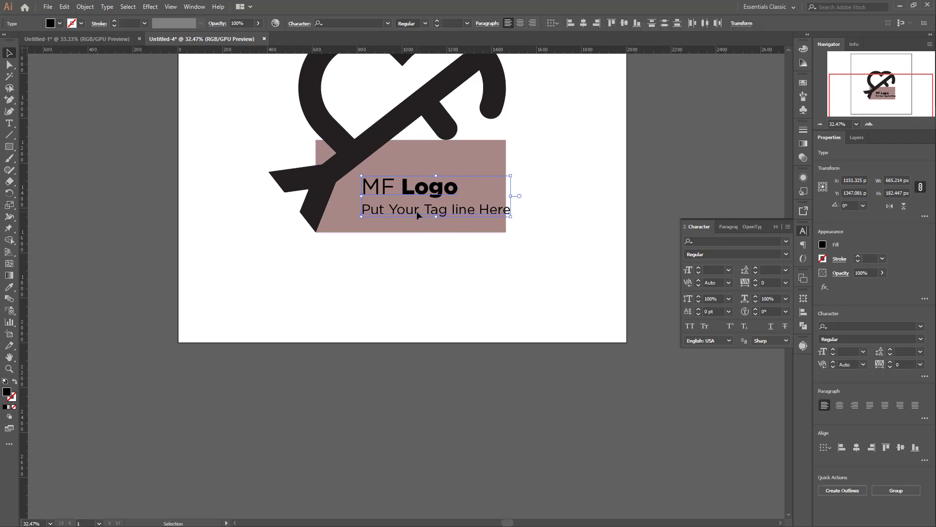
key(a)
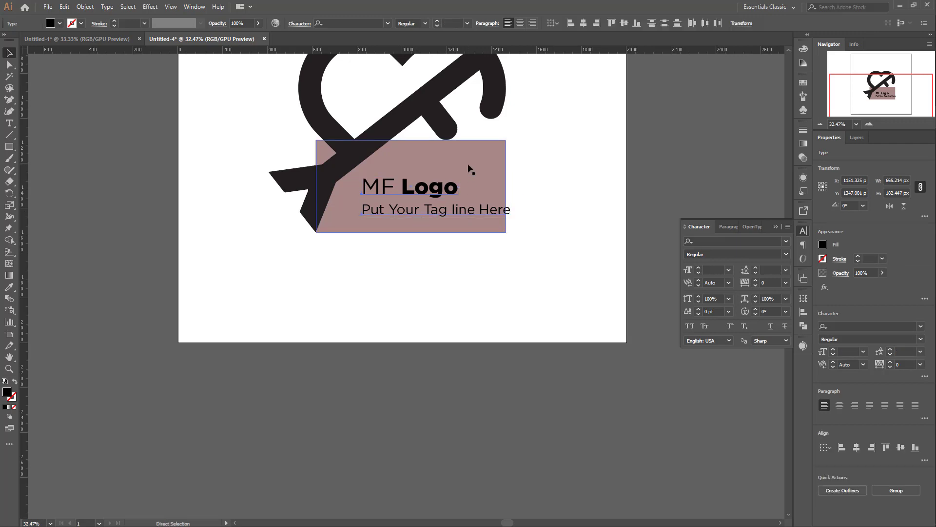
key(v)
key(ctrl+g)
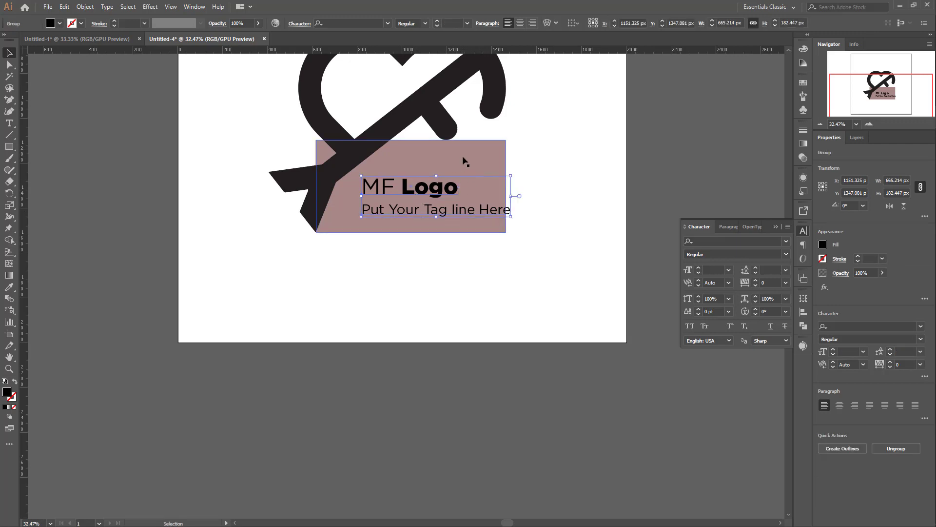
Step: Centre the text group horizontally and vertically on the rose rectangle, using the rectangle as the key object
shift+click(463, 157)
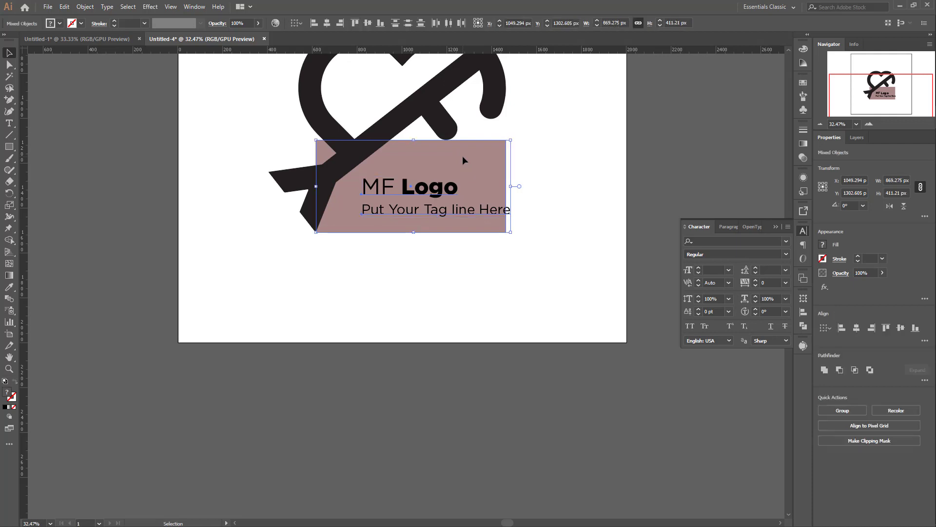
click(491, 165)
click(326, 24)
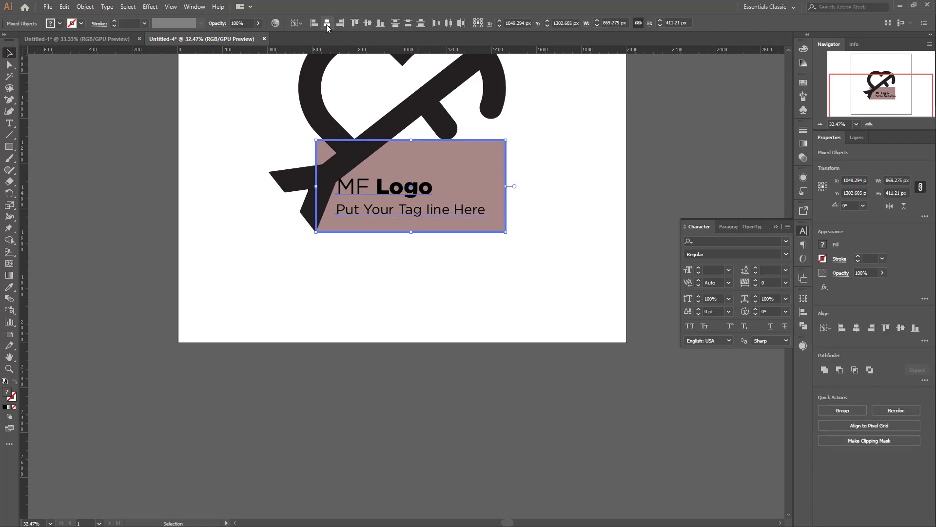
click(368, 24)
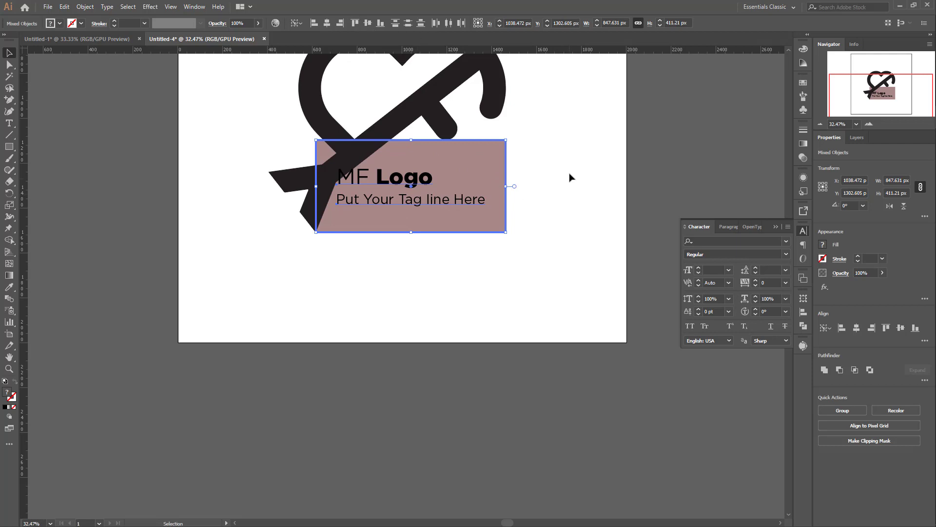
click(575, 211)
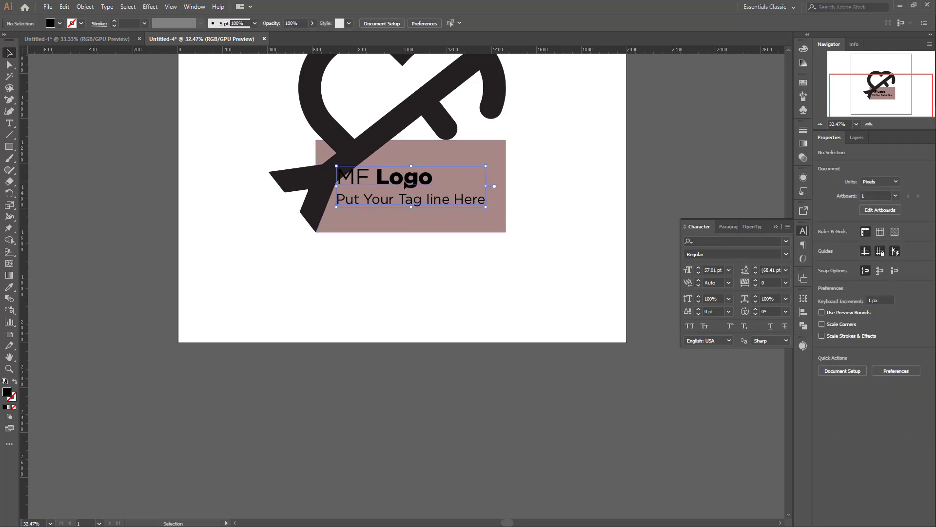
Step: Move the text group about 98 px right and 8 px down to clear the arrow tail
drag(408, 187, 426, 183)
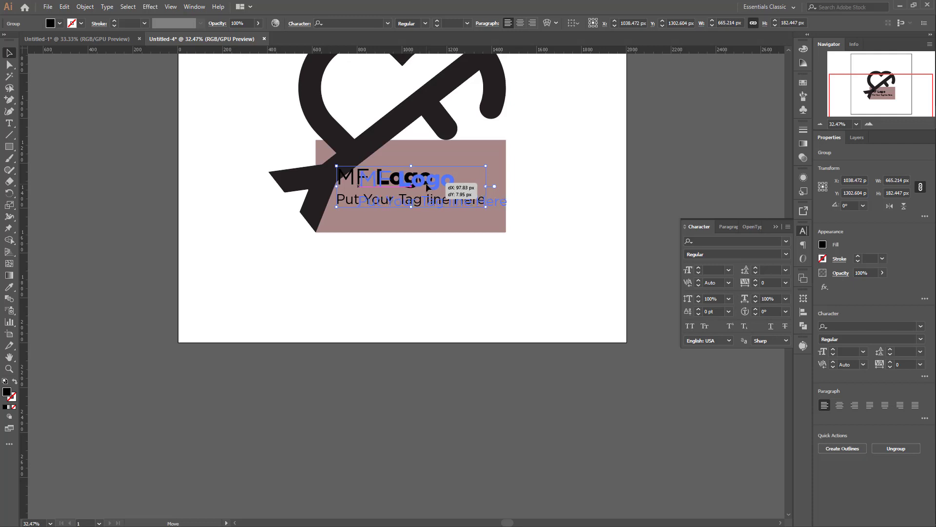
drag(426, 186, 427, 185)
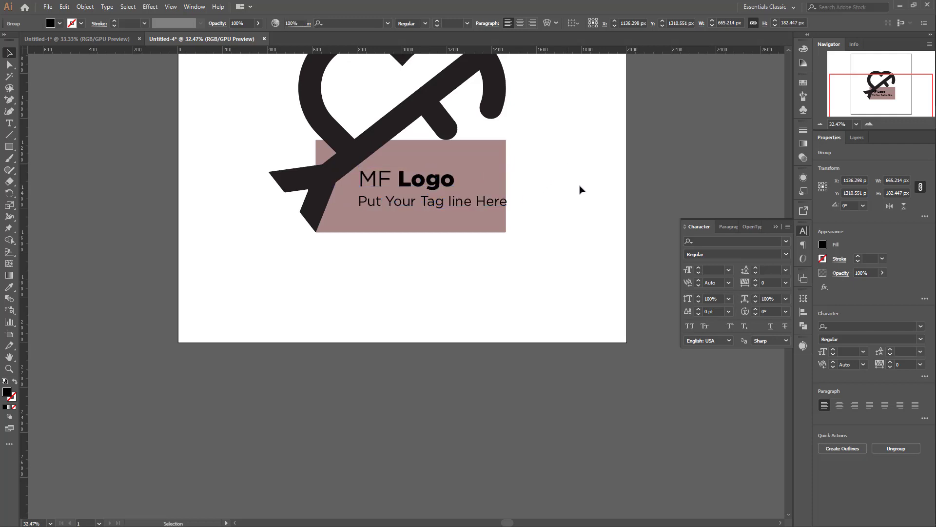
click(580, 195)
scroll(583, 200, up, 3)
scroll(563, 219, down, 1)
scroll(563, 219, down, 1)
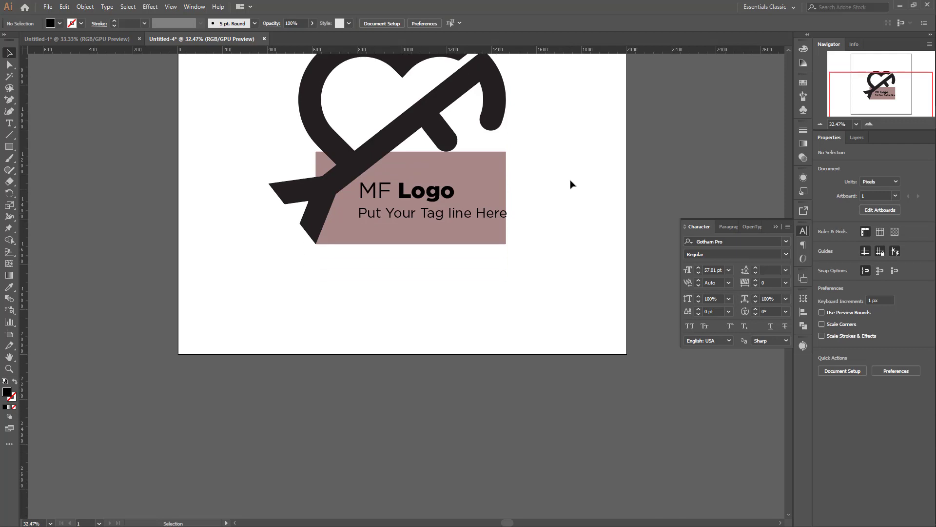
Step: Delete the rose guide rectangle behind the text
click(495, 167)
key(Delete)
scroll(575, 220, down, 2)
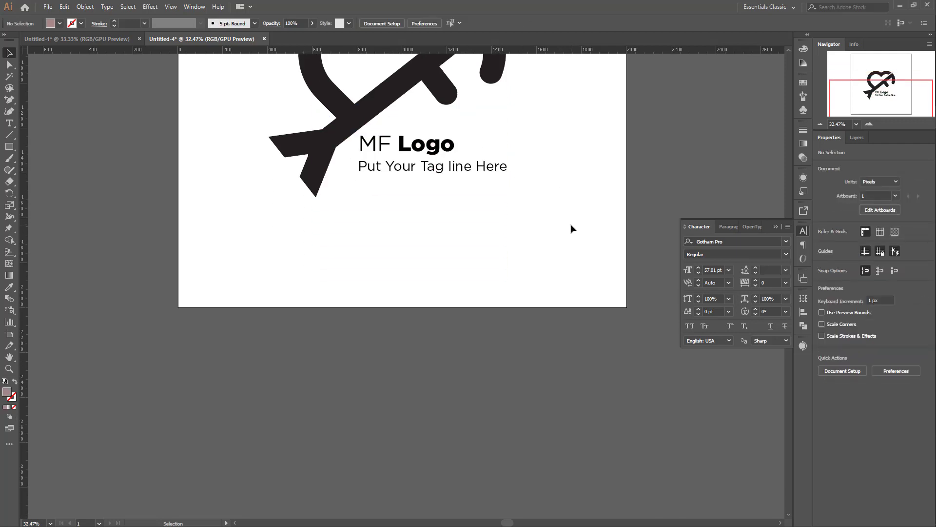
scroll(571, 228, up, 5)
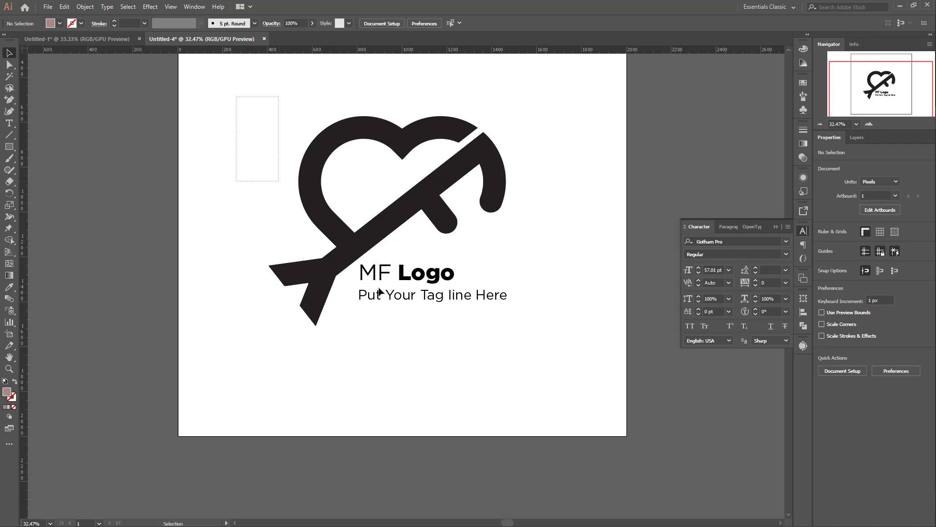
drag(380, 291, 549, 338)
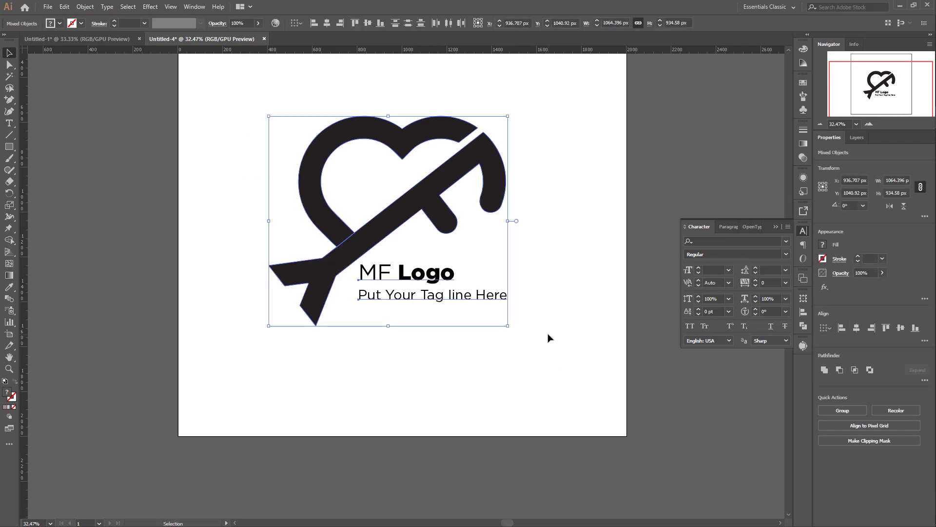
click(588, 273)
click(458, 298)
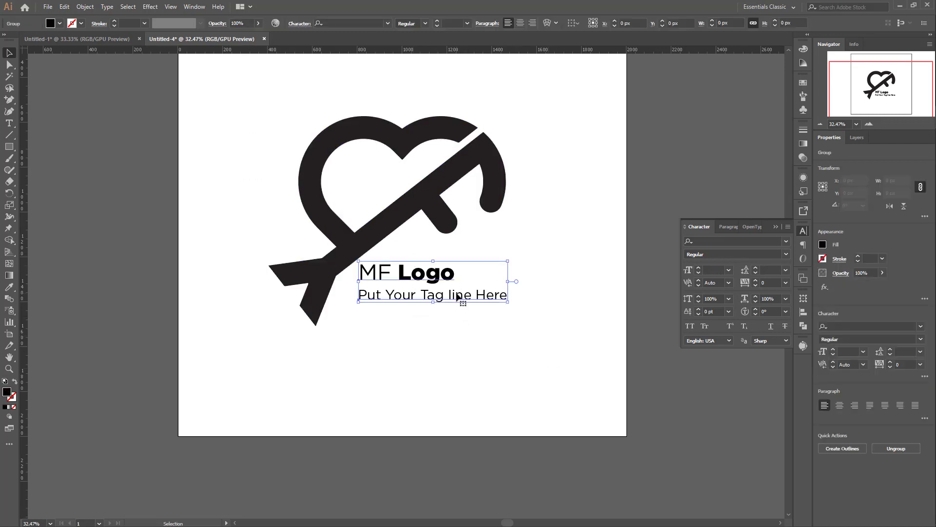
right_click(457, 294)
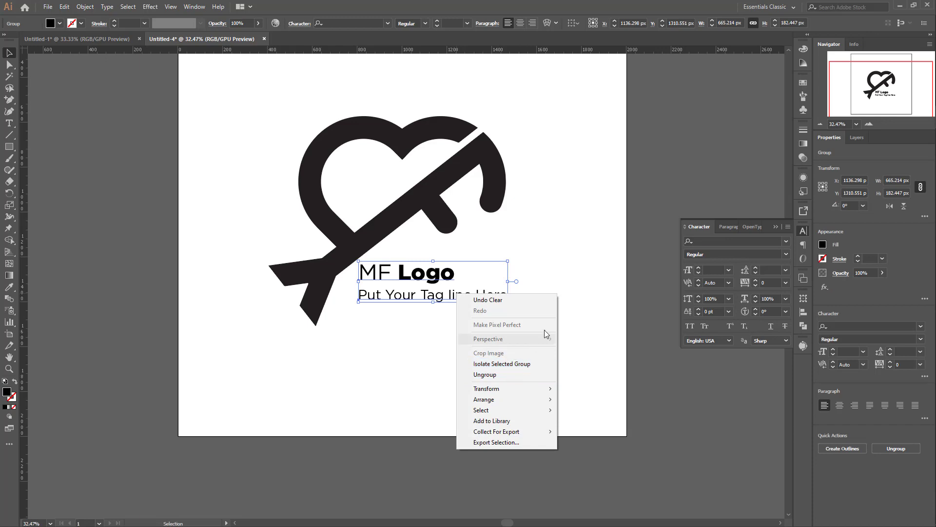
click(564, 271)
click(563, 272)
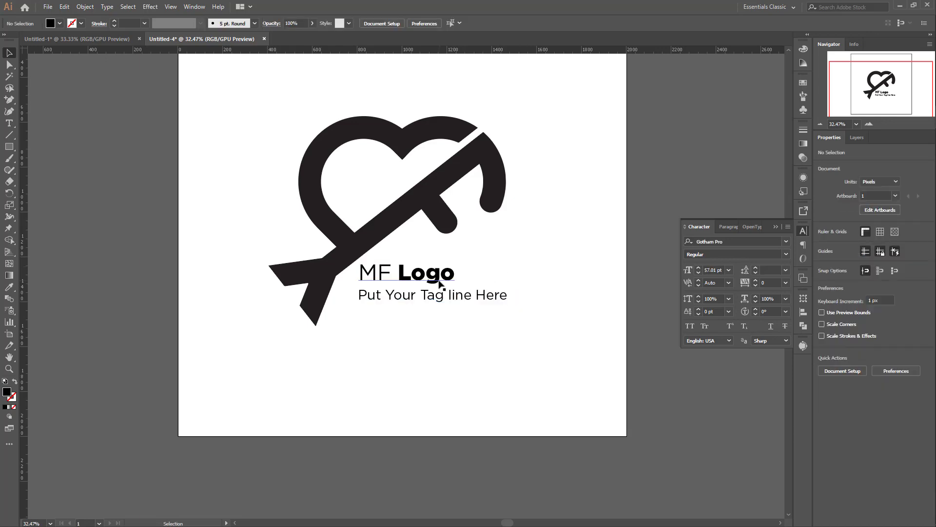
Step: Ungroup the "MF Logo" line and the tagline
click(440, 284)
right_click(439, 283)
click(481, 362)
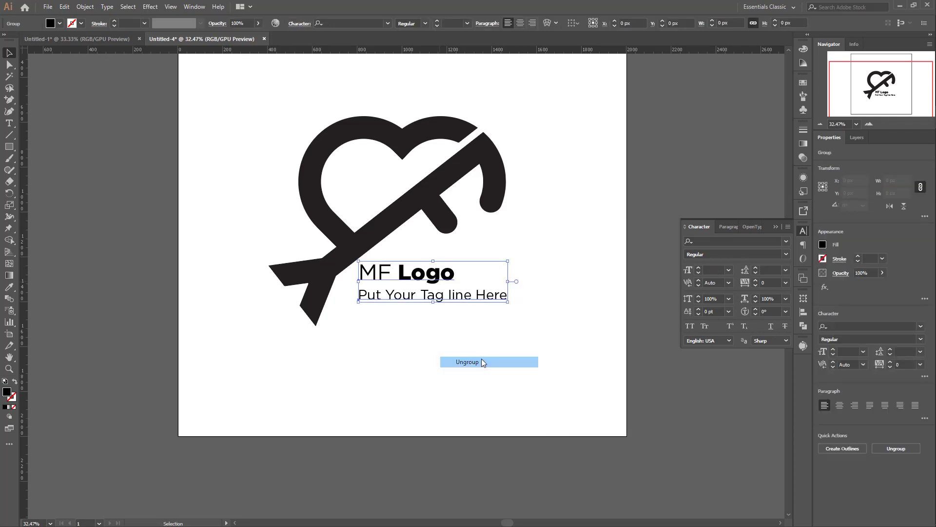
click(520, 278)
Step: Convert both text lines to outlines
click(464, 300)
right_click(465, 304)
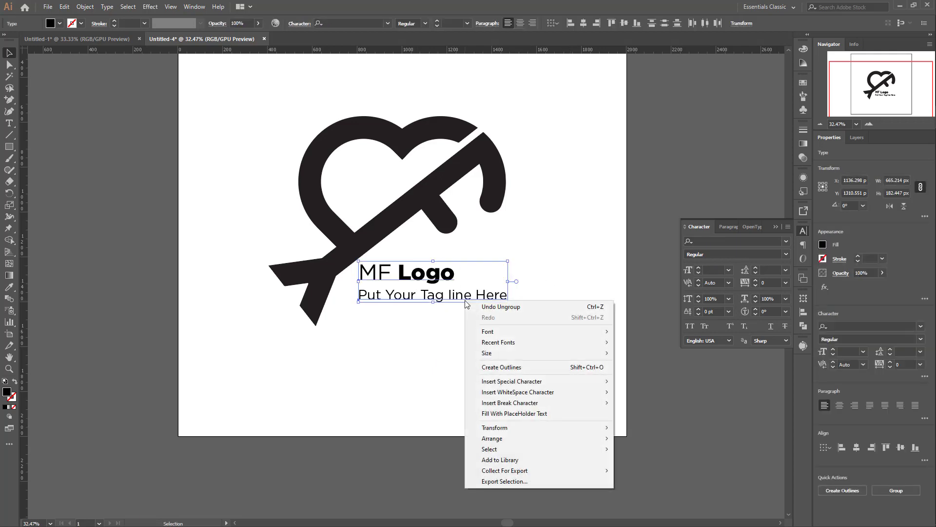
click(501, 367)
click(526, 300)
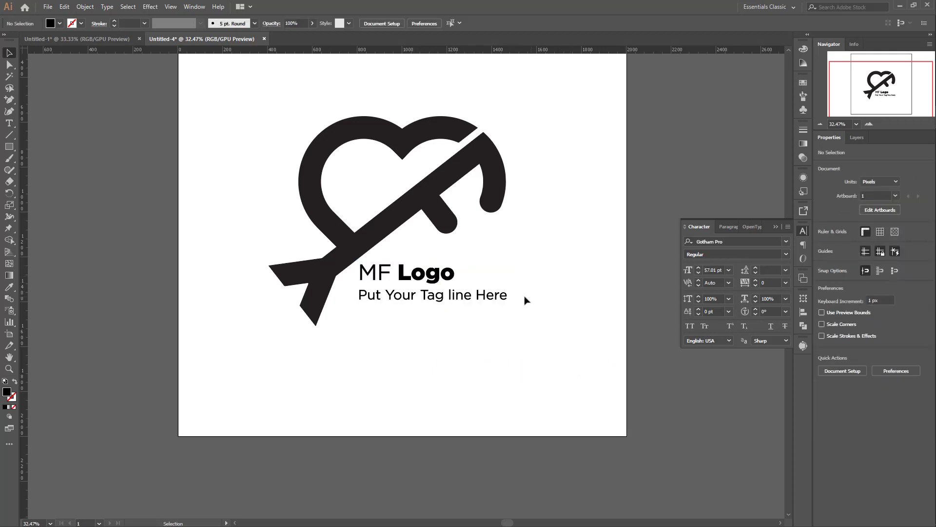
Step: Group the heart-and-arrow symbol, the "MF Logo" name and the tagline into one object, and deselect it
scroll(511, 282, down, 2)
scroll(454, 284, up, 3)
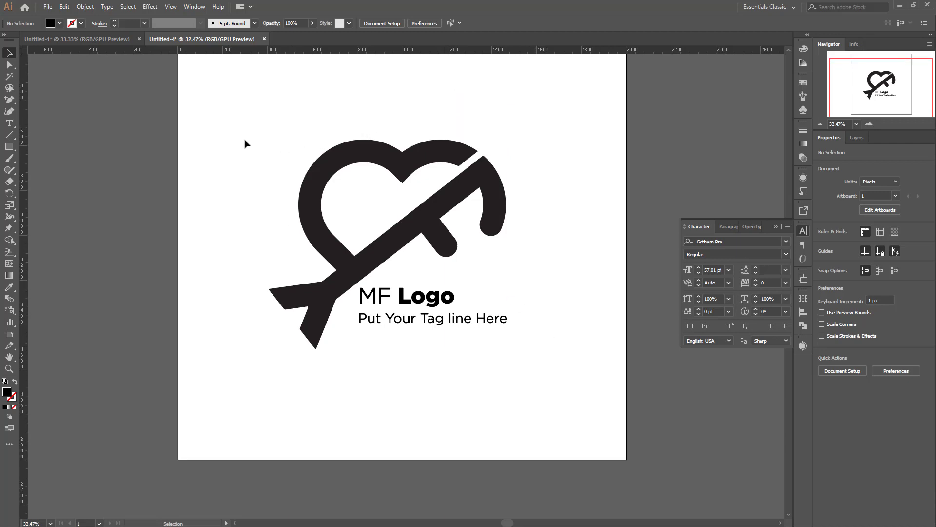
drag(230, 127, 560, 389)
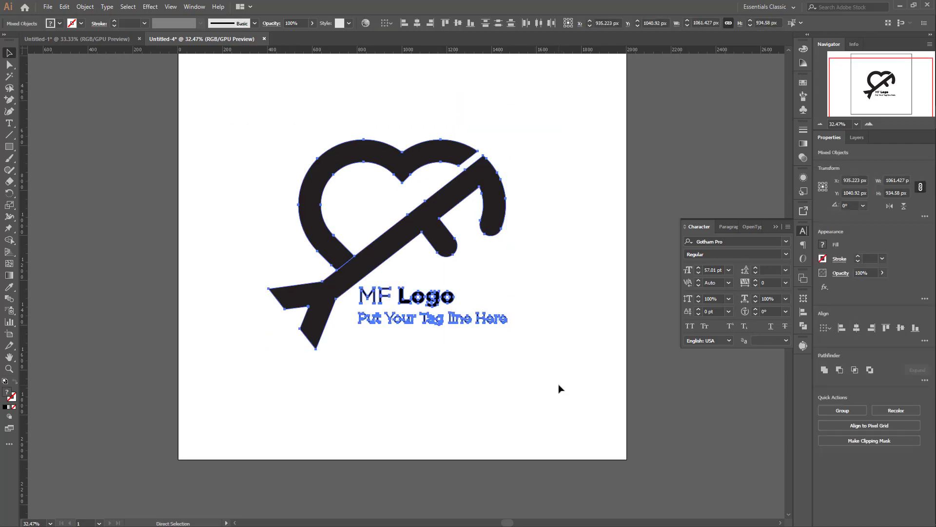
key(ctrl+g)
scroll(563, 257, down, 3)
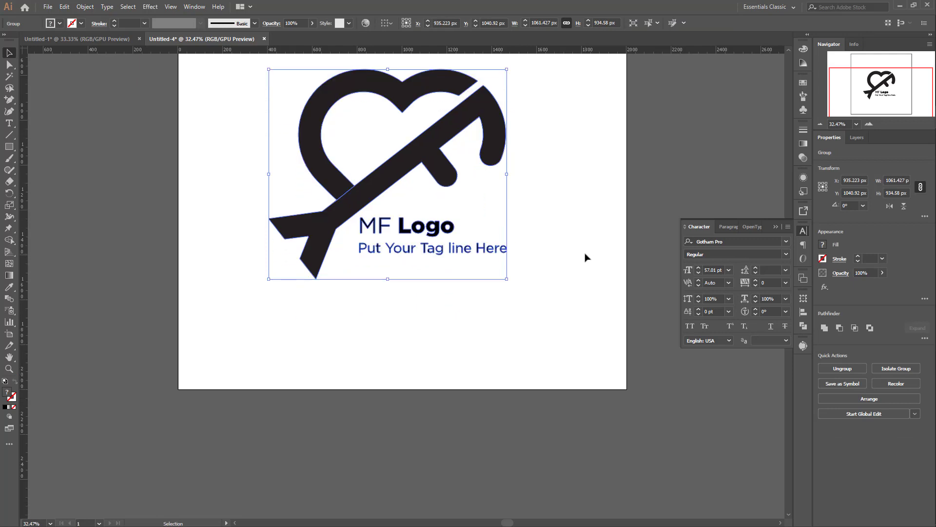
scroll(591, 258, up, 3)
click(565, 213)
scroll(565, 213, up, 2)
scroll(478, 229, down, 3)
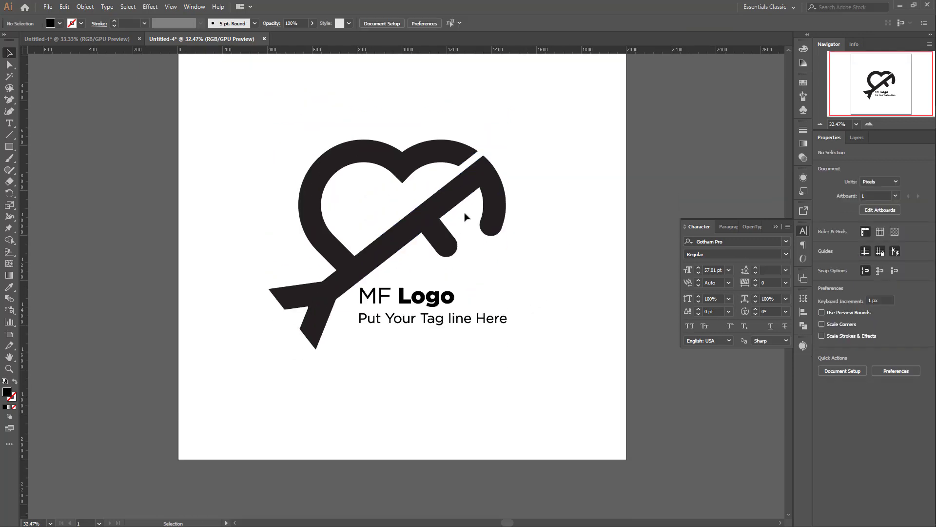
scroll(195, 147, up, 2)
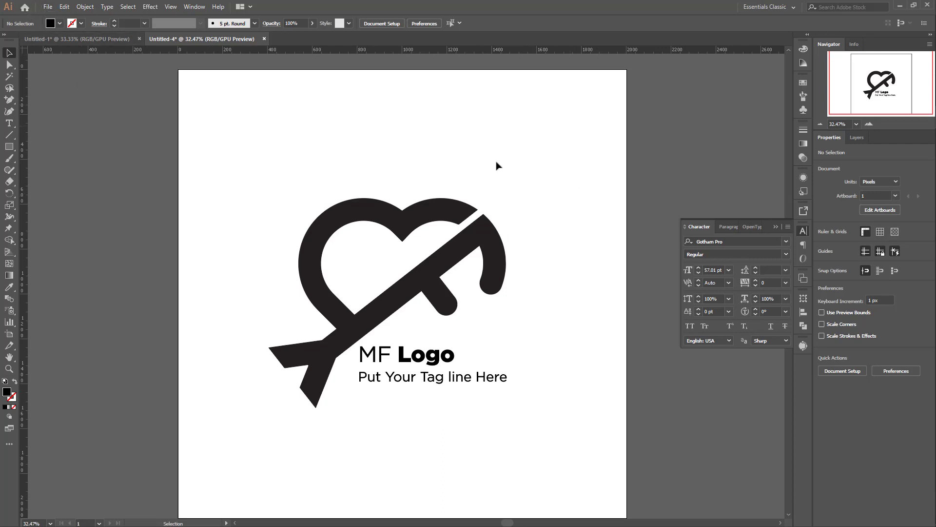
Step: Create a 2000 x 2000 px rectangle as a background for the logo
click(8, 147)
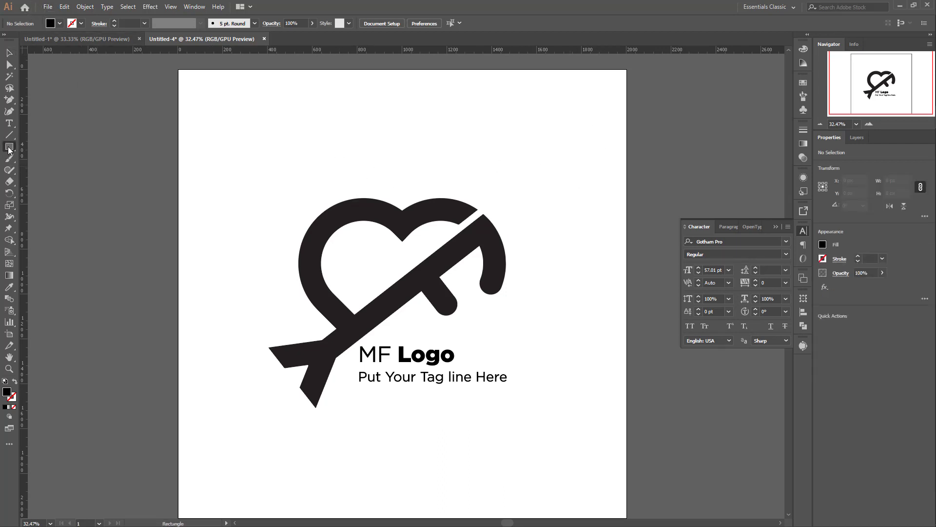
click(151, 160)
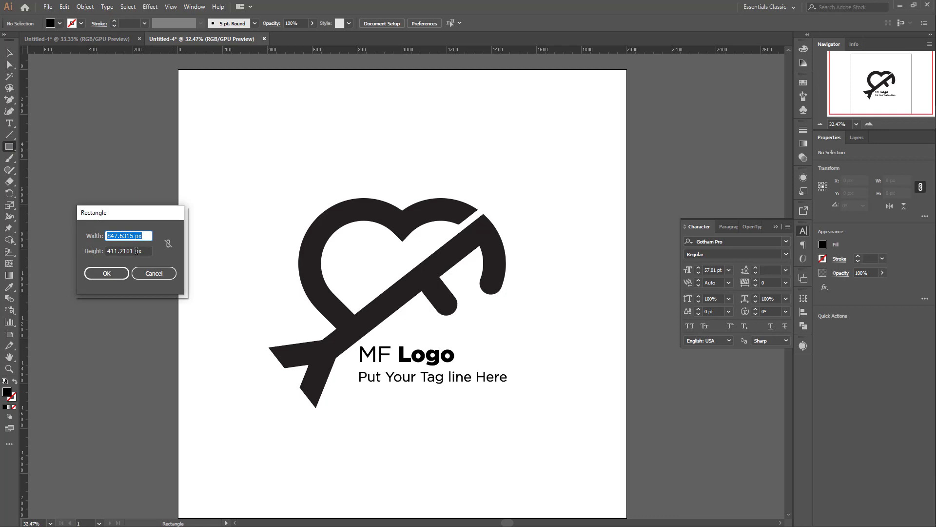
text(2000)
key(Tab)
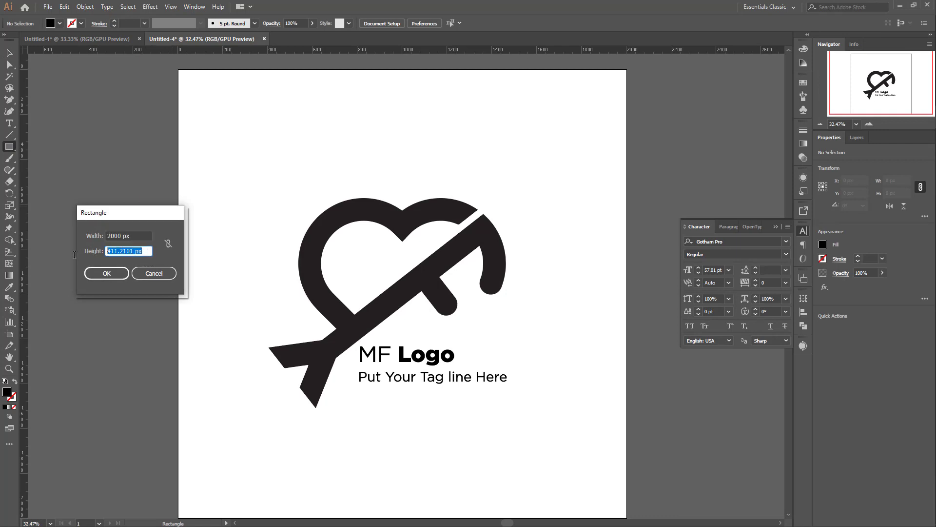
text(2000)
key(Return)
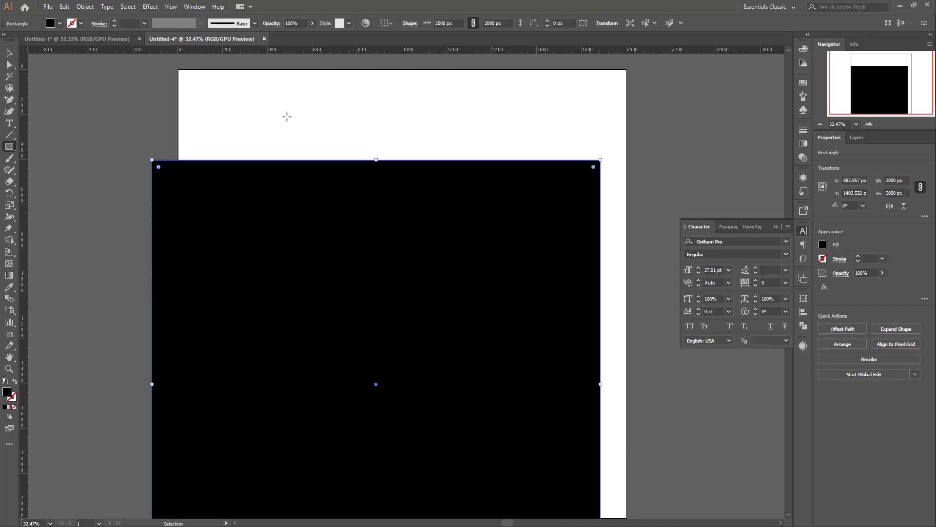
Step: Fill the background rectangle with the light pinkish grey d8d0d0
double_click(6, 392)
click(345, 222)
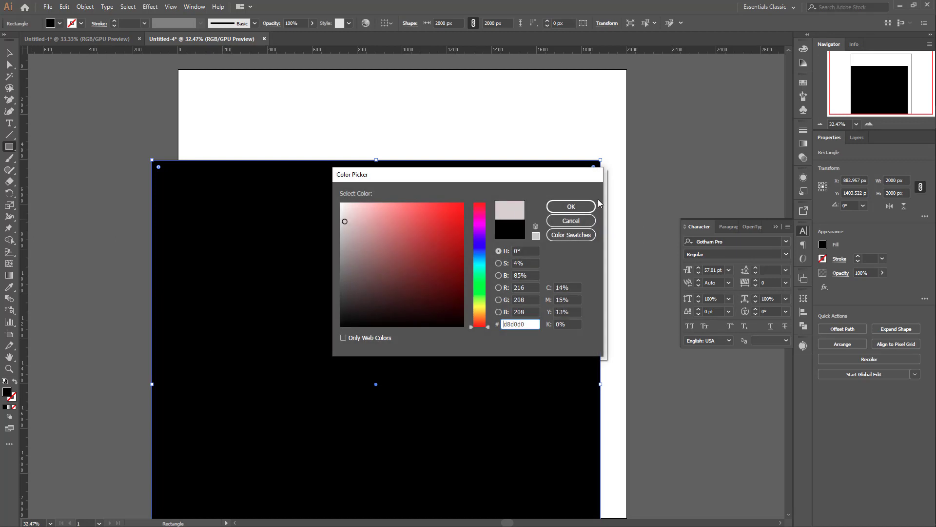
click(566, 206)
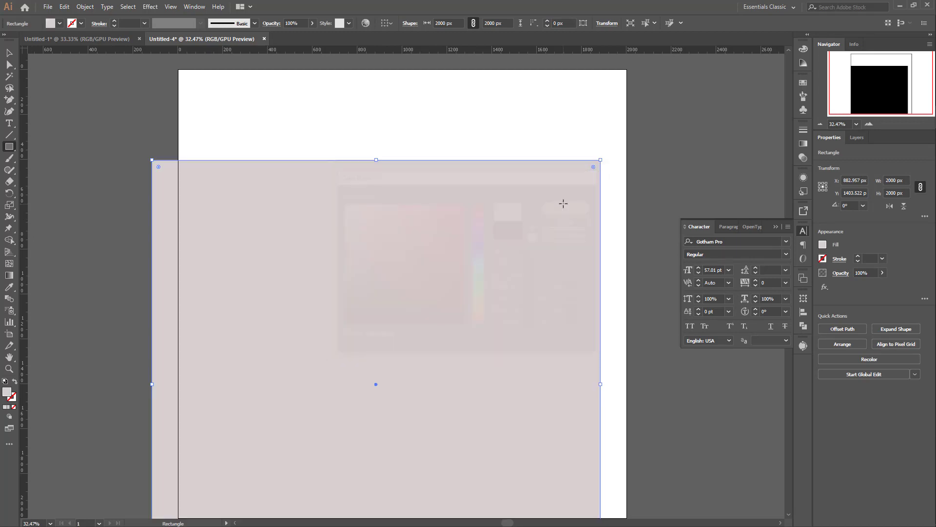
Step: Align the background rectangle to the artboard, centered both horizontally and vertically
click(391, 24)
click(414, 56)
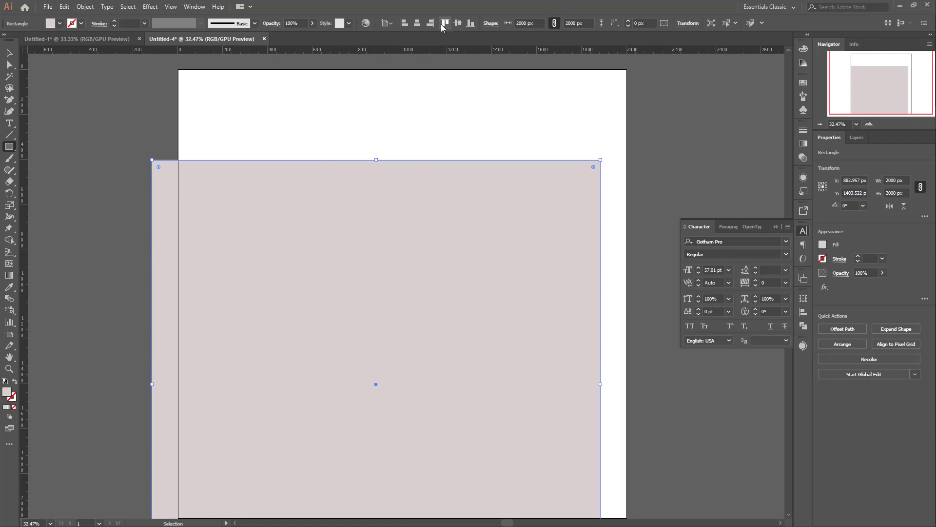
click(417, 23)
click(458, 23)
Step: Send the background rectangle behind the logo group and deselect it
scroll(575, 161, down, 2)
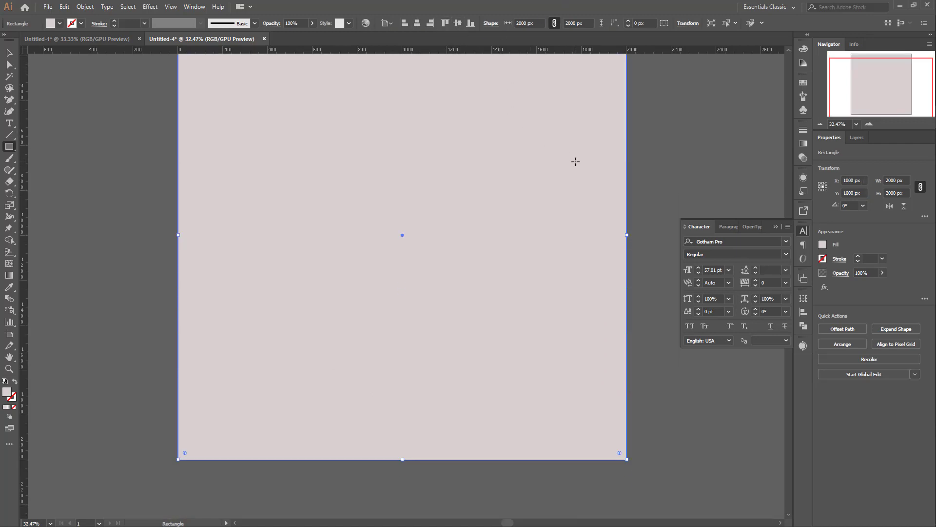
scroll(575, 161, down, 1)
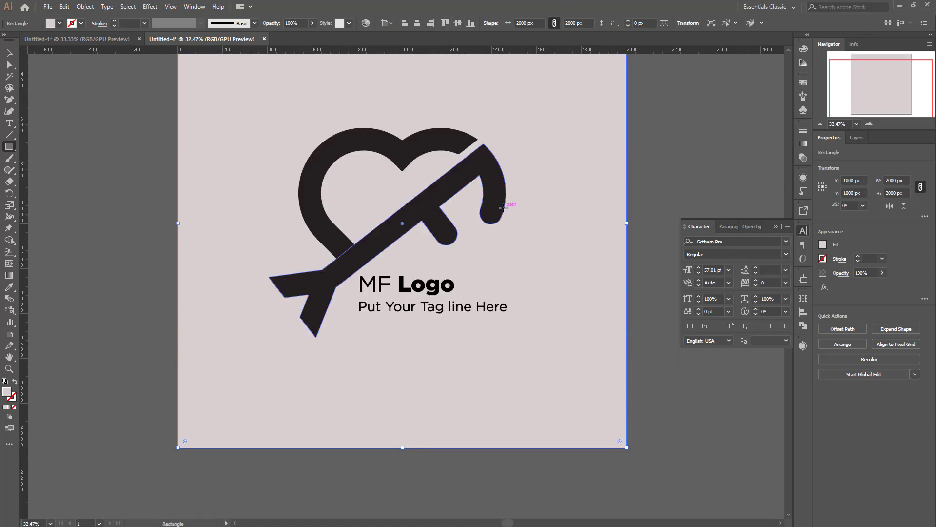
scroll(541, 316, up, 1)
click(9, 52)
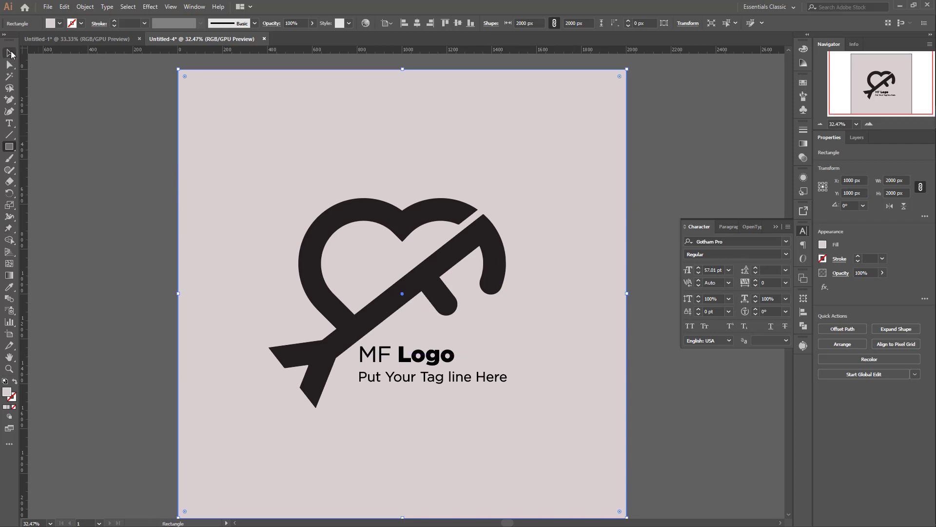
click(686, 179)
Step: Collapse the floating Character settings to clear the view of the finished logo
scroll(692, 195, down, 5)
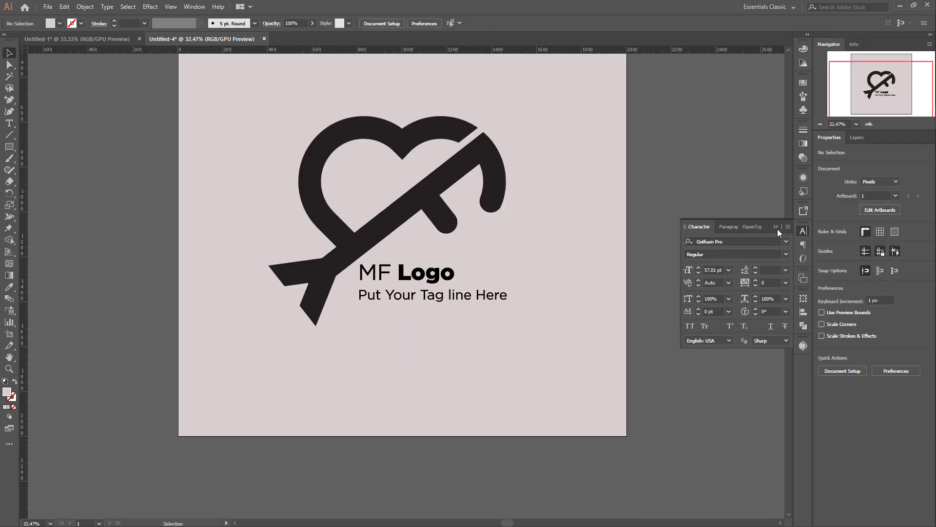
click(776, 227)
scroll(538, 238, up, 5)
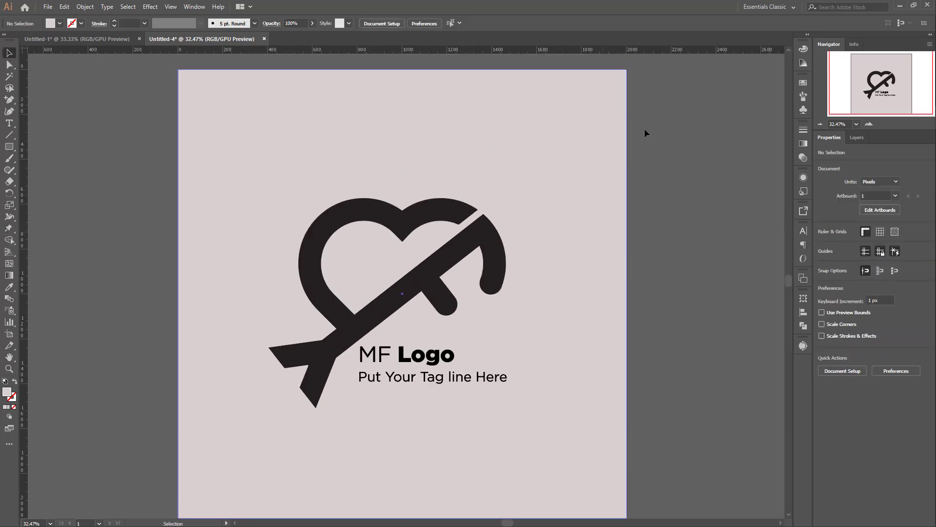
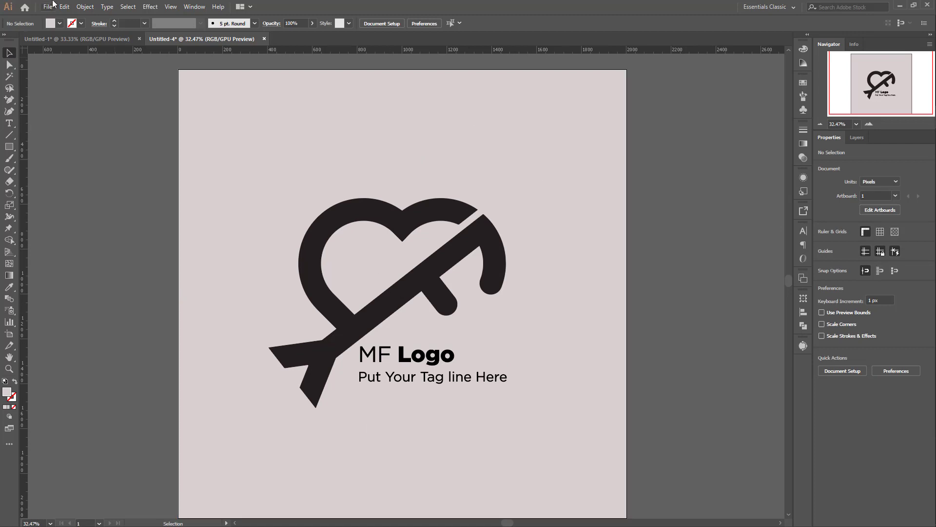
Step: Open MF Minimalist Logo2.png from the recent files and move its image into the Untitled-4 document
click(24, 7)
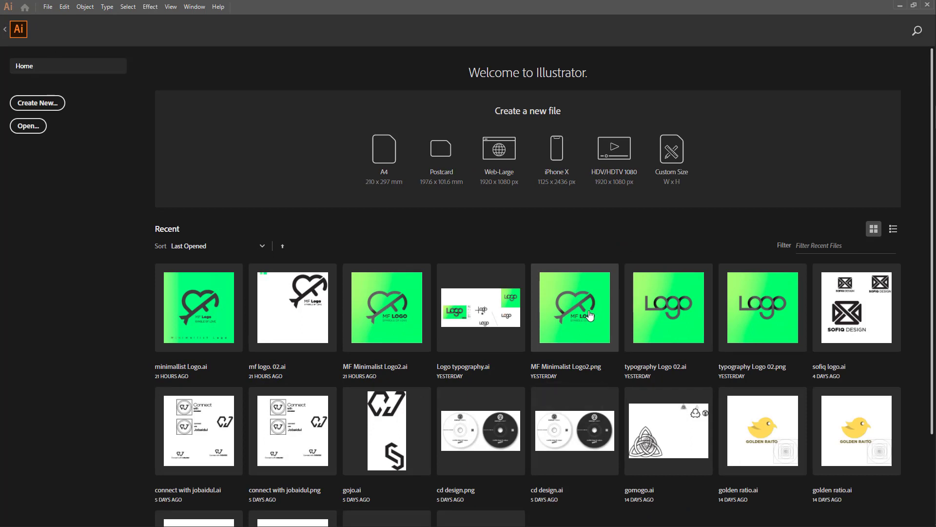
key(ctrl+n)
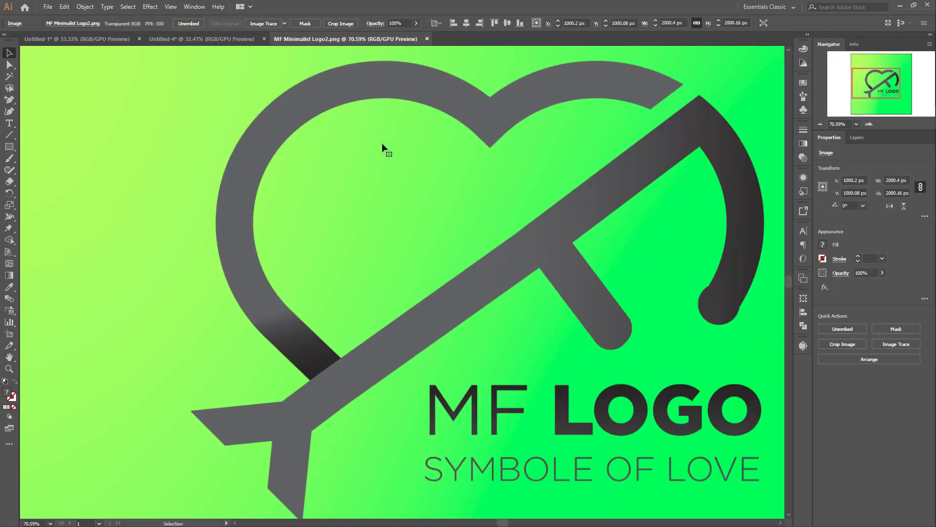
key(ctrl+0)
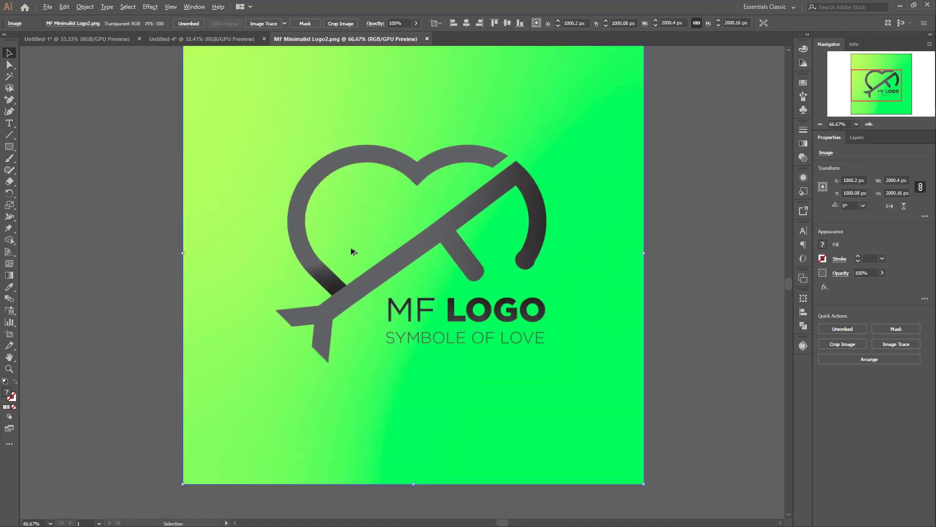
scroll(352, 251, down, 3)
drag(337, 181, 278, 37)
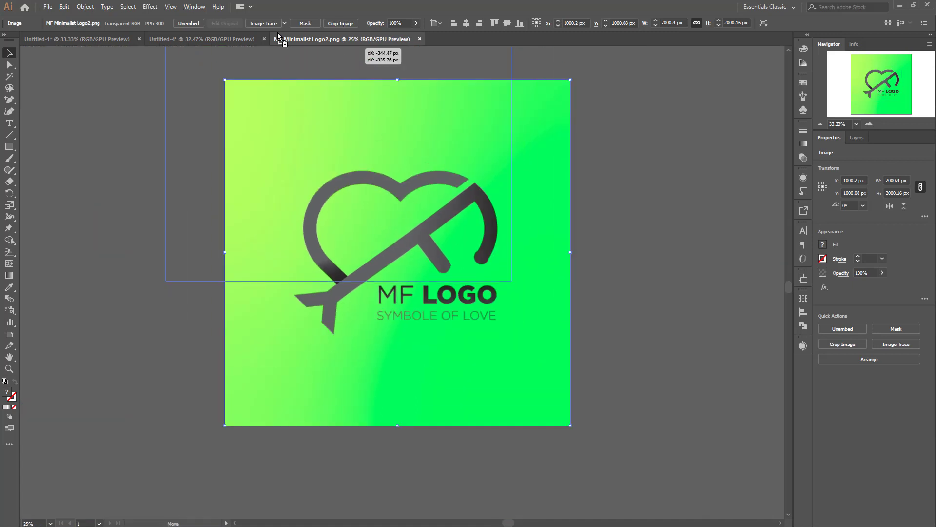
drag(214, 39, 207, 277)
scroll(314, 265, down, 6)
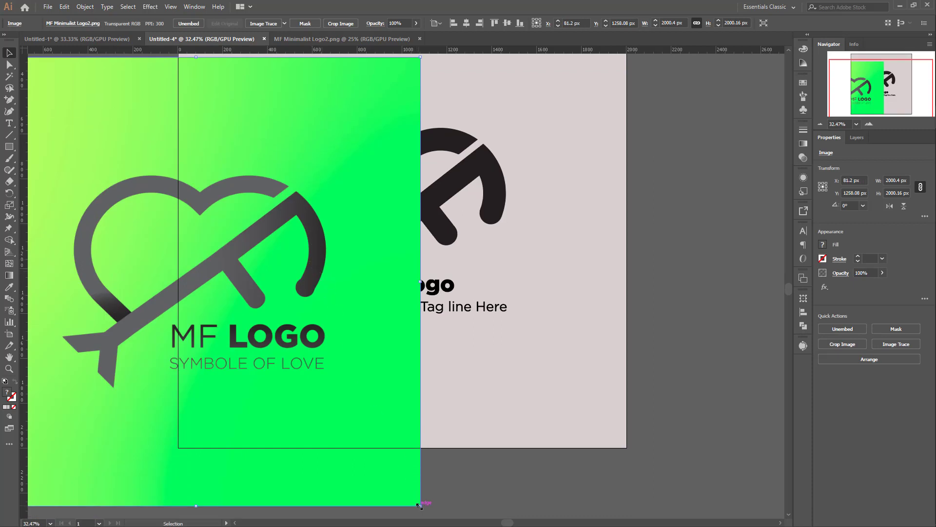
Step: Scale the reference image down to about 482 px wide and place it on the pasteboard beside the artboard
drag(419, 505, 263, 345)
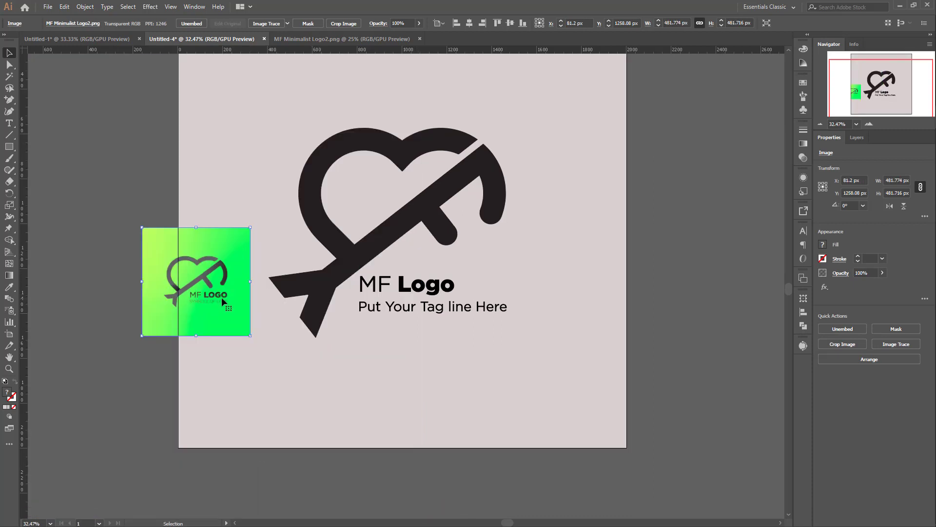
drag(222, 297, 129, 346)
scroll(139, 353, up, 4)
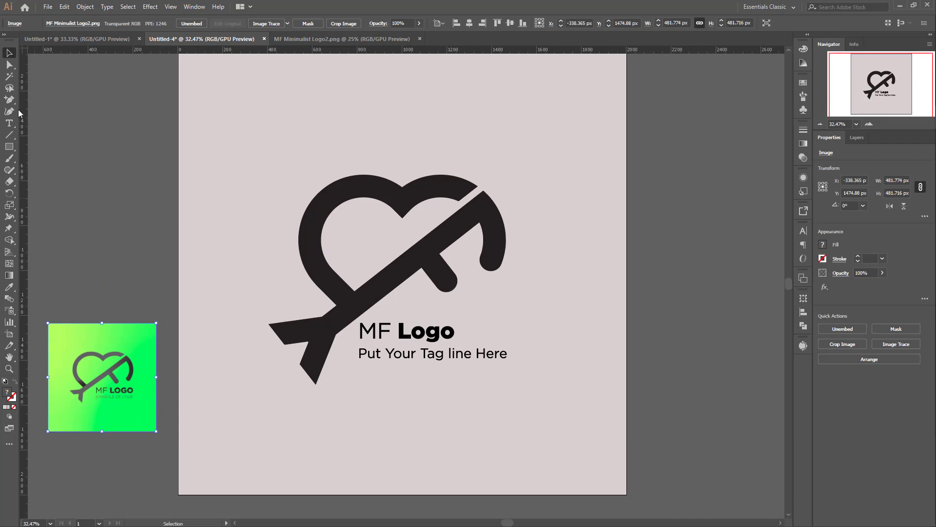
Step: Draw two small swatch rectangles on the pasteboard, about 121 x 141 px and about 128 x 98 px
click(10, 146)
drag(101, 93, 129, 124)
mouse_move(90, 165)
mouse_down()
mouse_move(127, 184)
mouse_move(120, 187)
mouse_up()
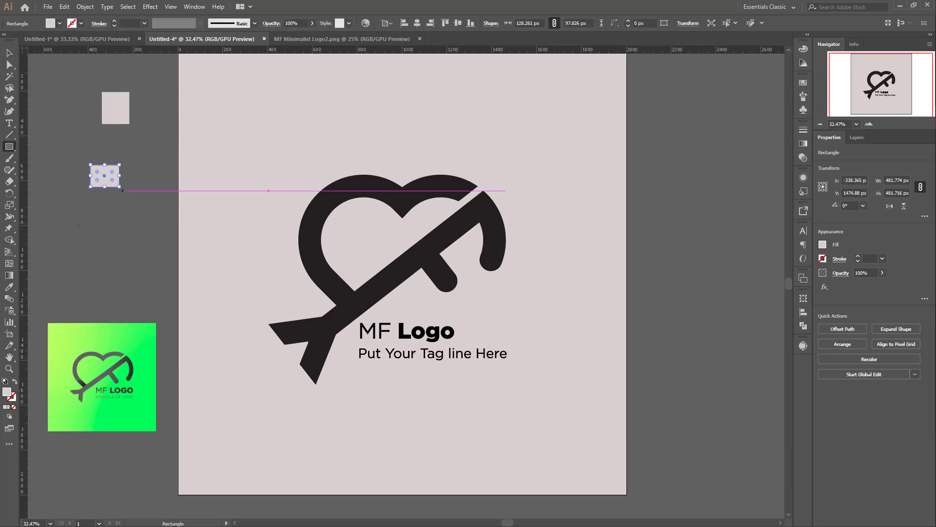
Step: Color the lower swatch bright green and the upper swatch lime green by sampling the reference image's background
click(13, 286)
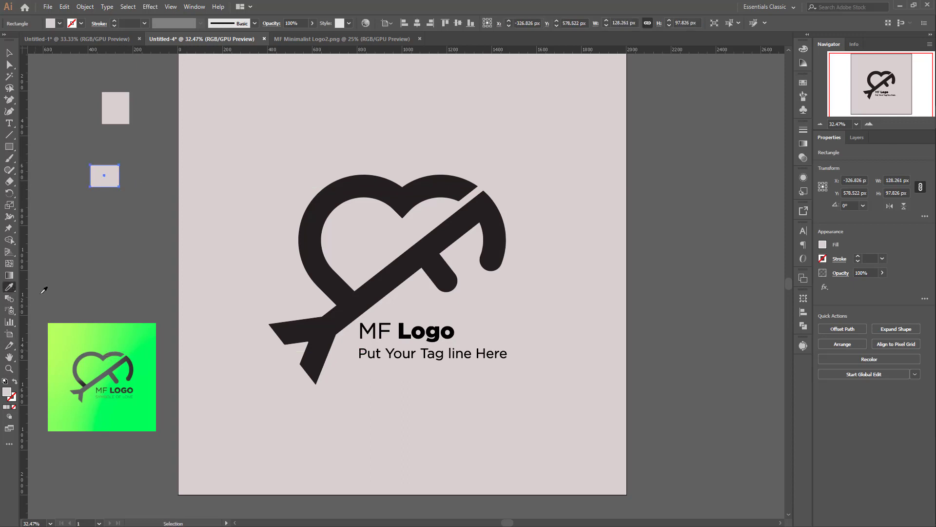
click(140, 331)
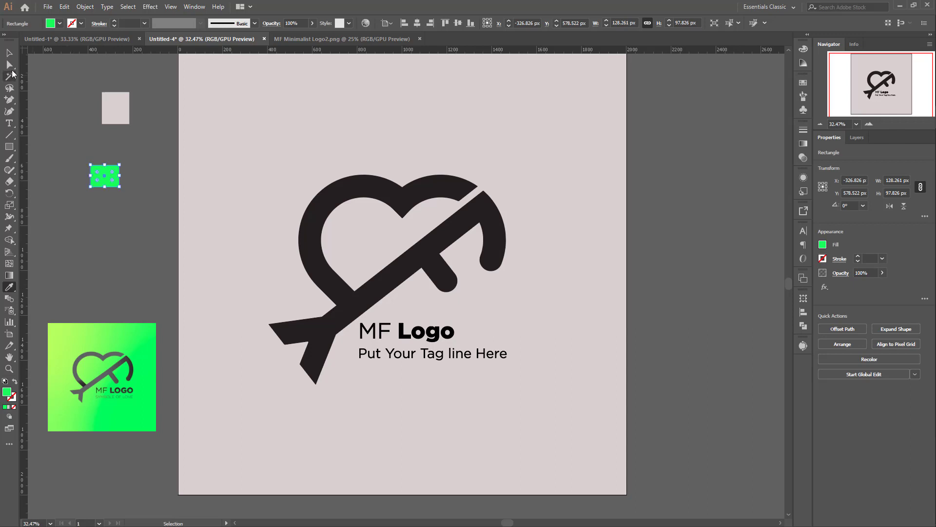
click(9, 52)
click(119, 110)
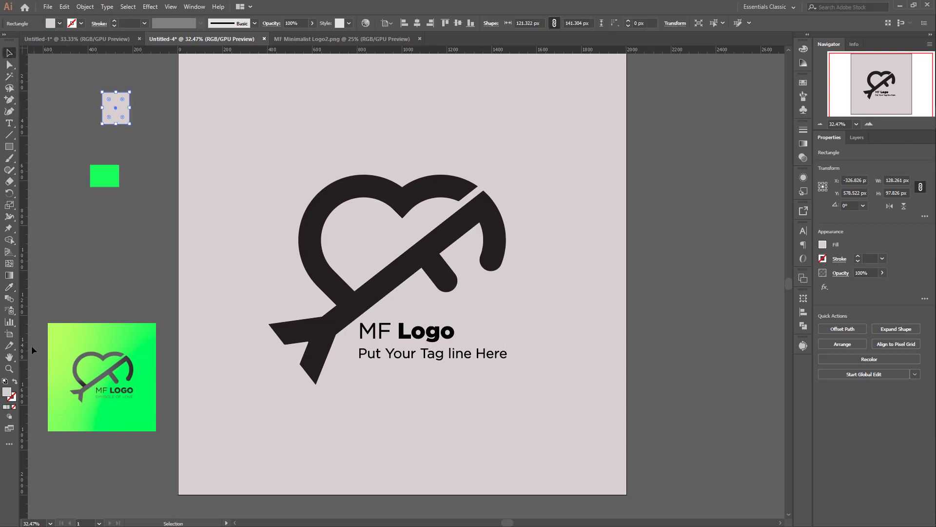
key(i)
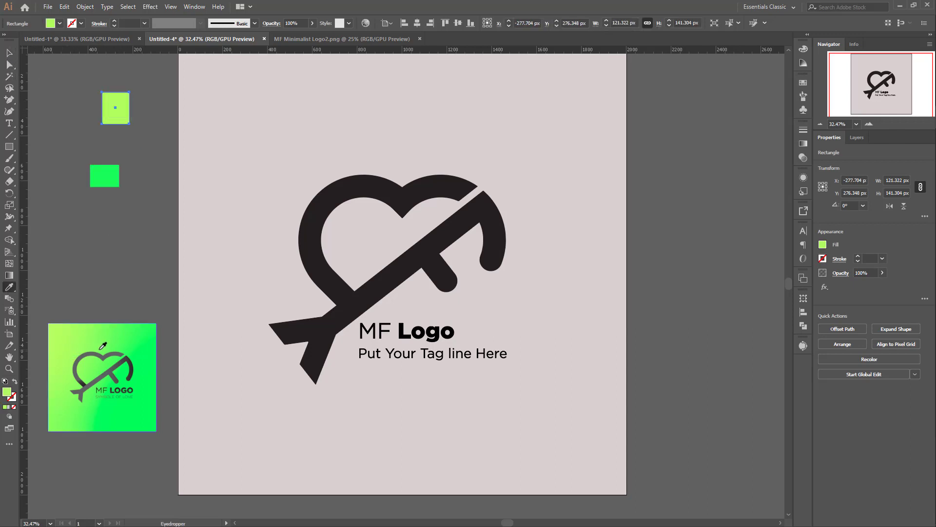
Step: Delete the reference image from the pasteboard
click(9, 52)
click(145, 412)
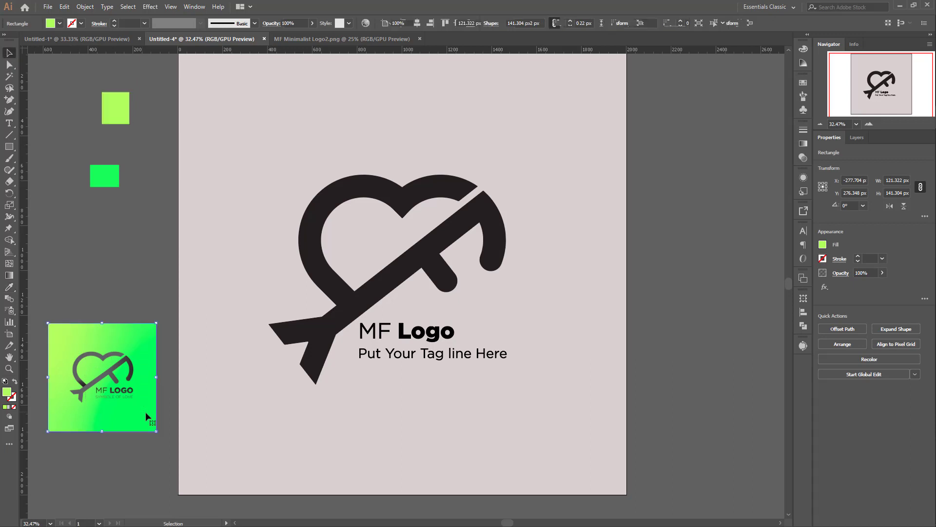
key(Delete)
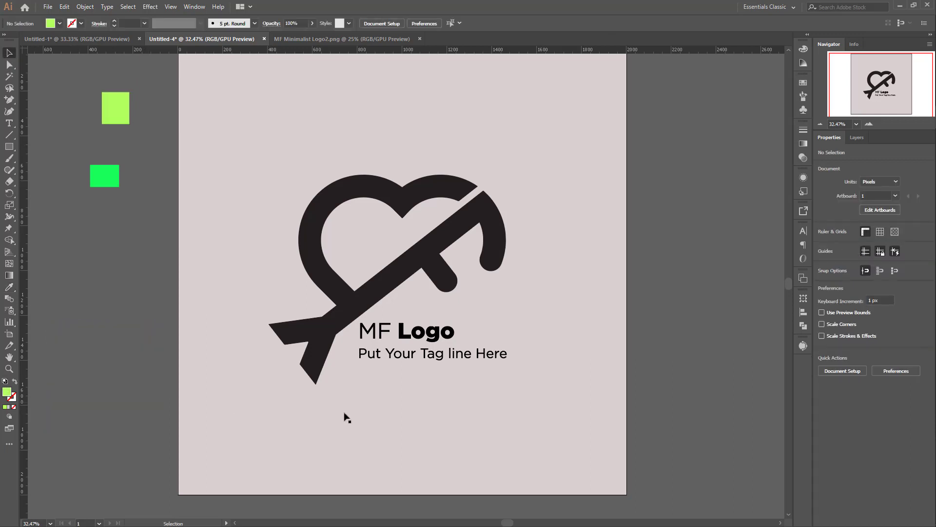
Step: Fill the background rectangle with the default white-to-black linear gradient
click(410, 216)
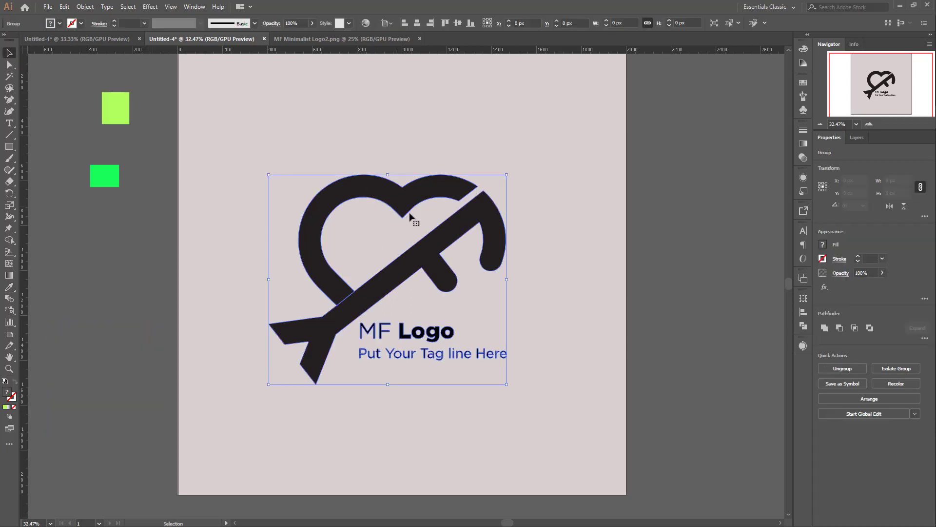
scroll(514, 257, down, 2)
click(550, 263)
scroll(477, 246, up, 3)
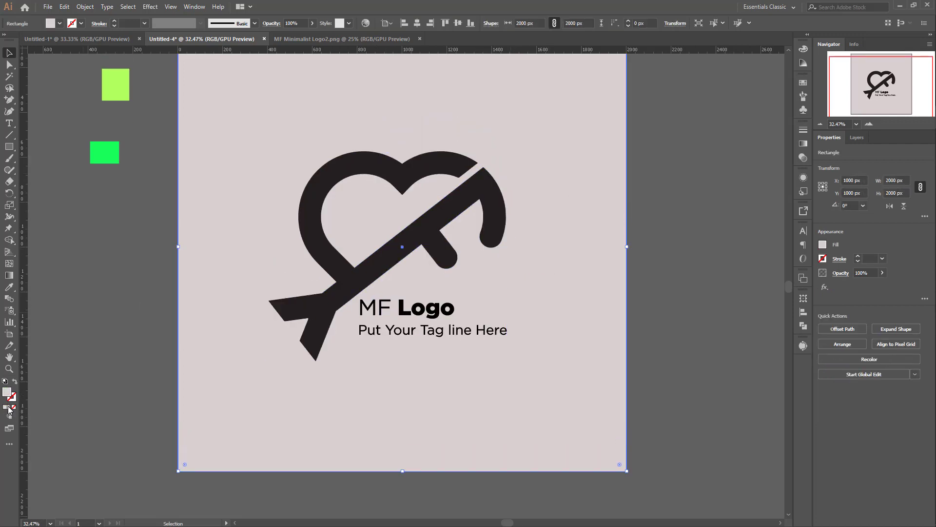
click(9, 407)
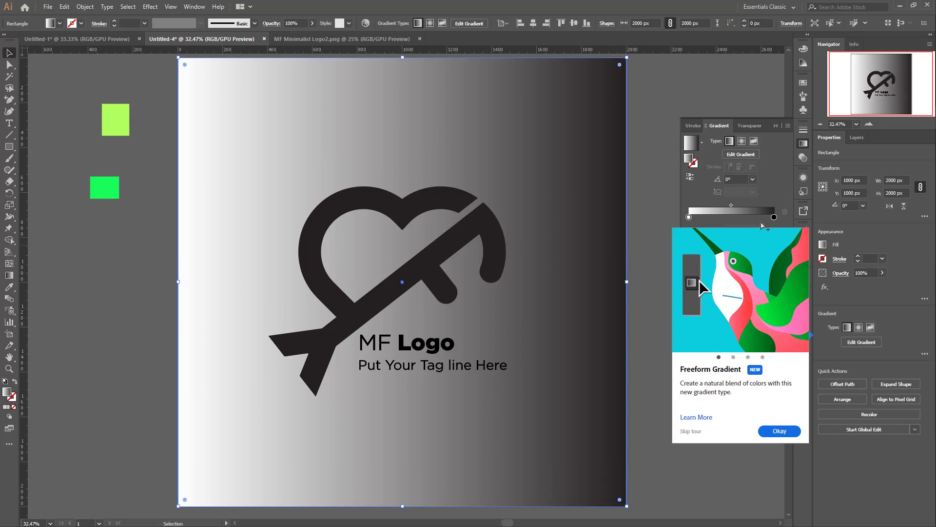
Step: Dismiss the Freeform Gradient tour and color the background gradient's end stop lime green, sampled from the upper swatch
click(774, 218)
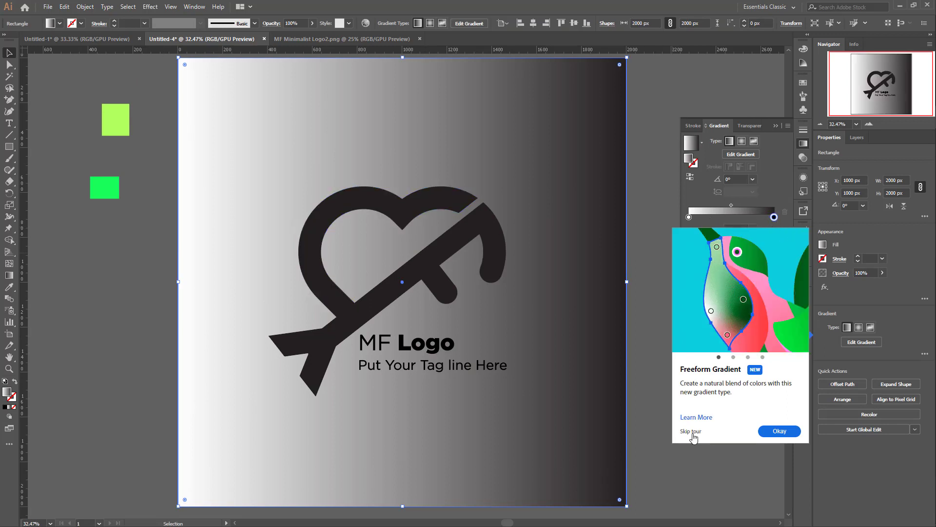
click(690, 431)
click(691, 236)
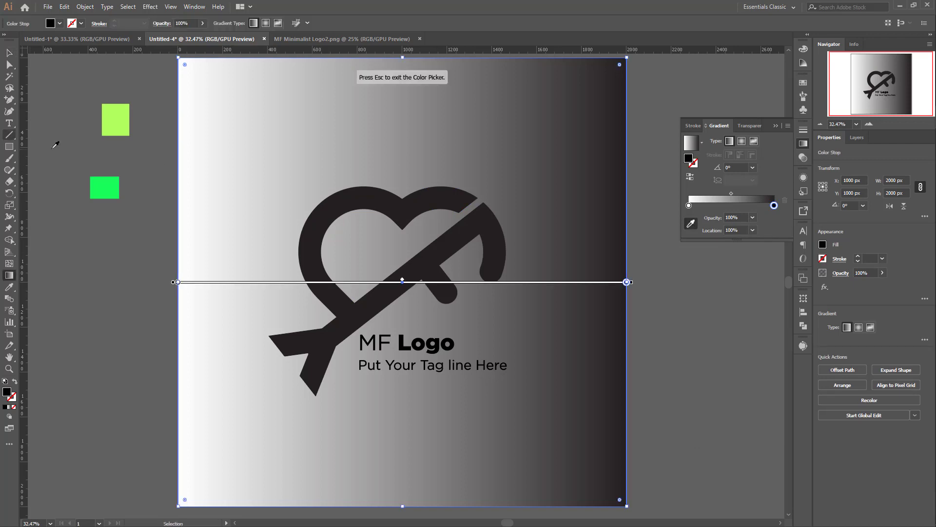
click(123, 122)
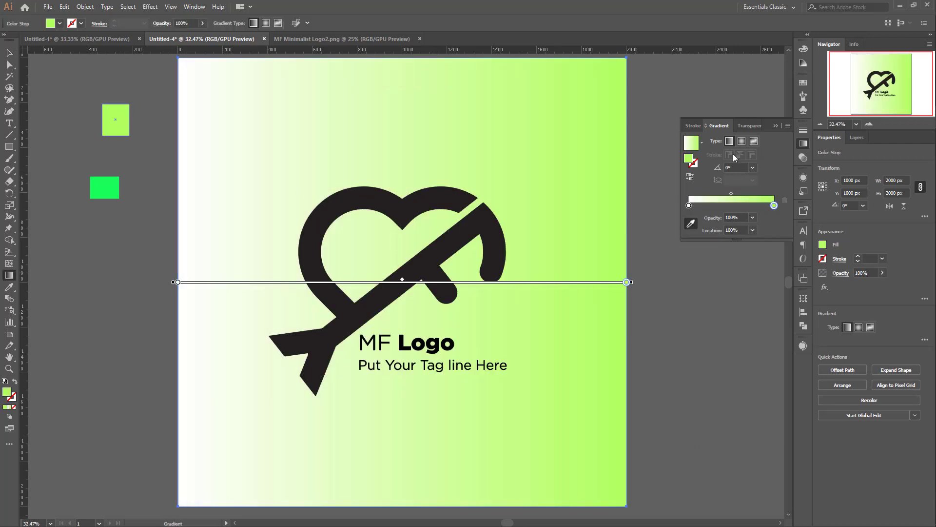
Step: Color the background gradient's start stop bright green, sampled from the lower swatch
click(689, 205)
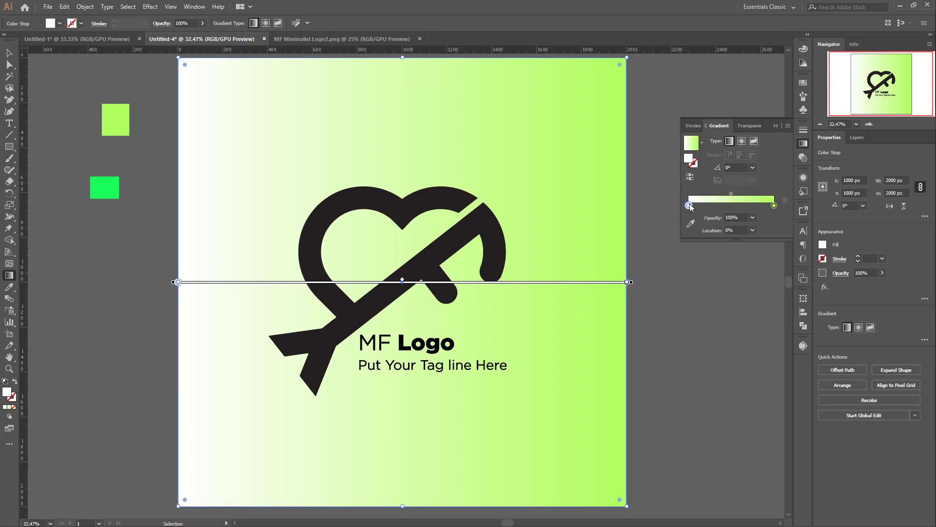
click(691, 222)
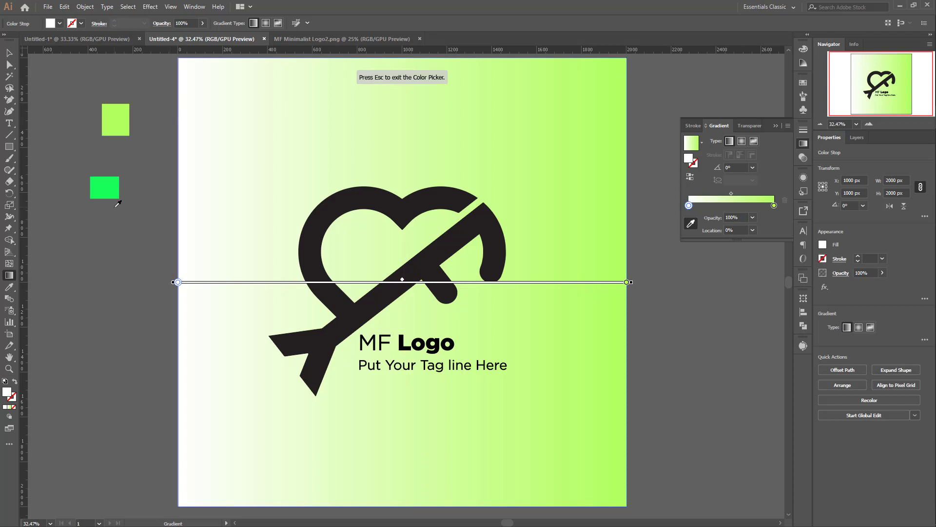
click(112, 186)
key(Escape)
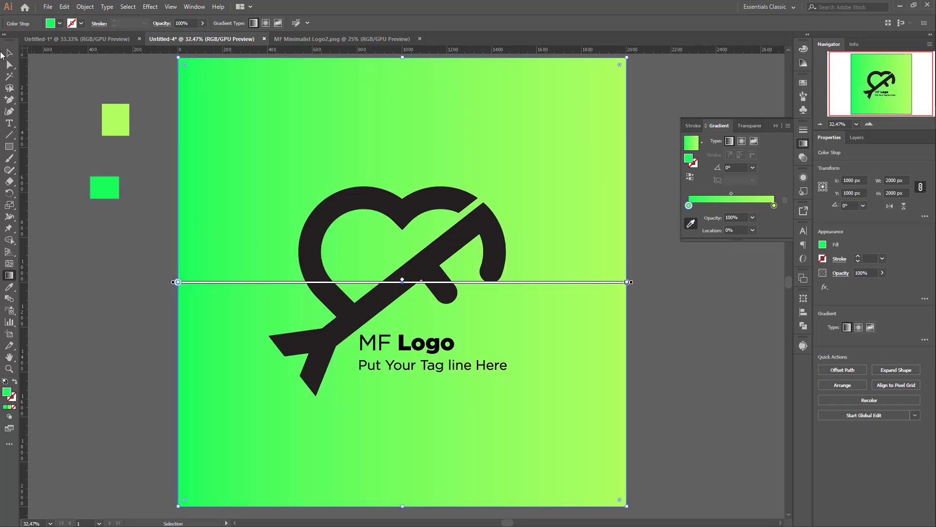
Step: Reverse the background gradient so it runs from lime green to bright green
click(8, 57)
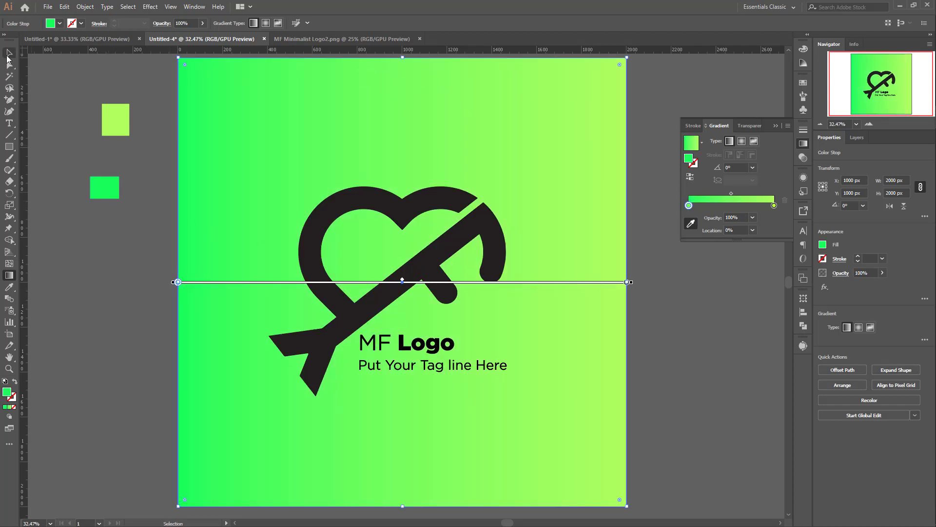
click(690, 179)
scroll(125, 177, up, 2)
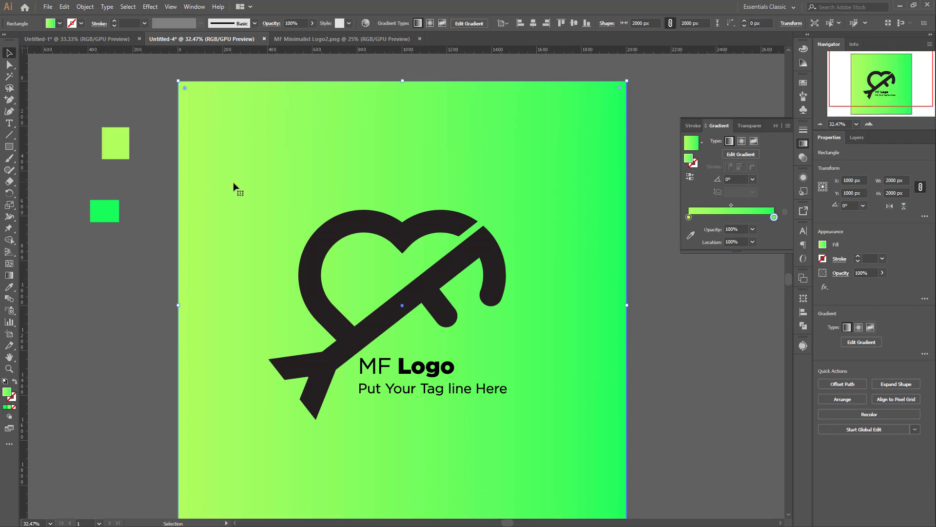
Step: Delete the two swatch rectangles from the pasteboard
drag(138, 231, 138, 233)
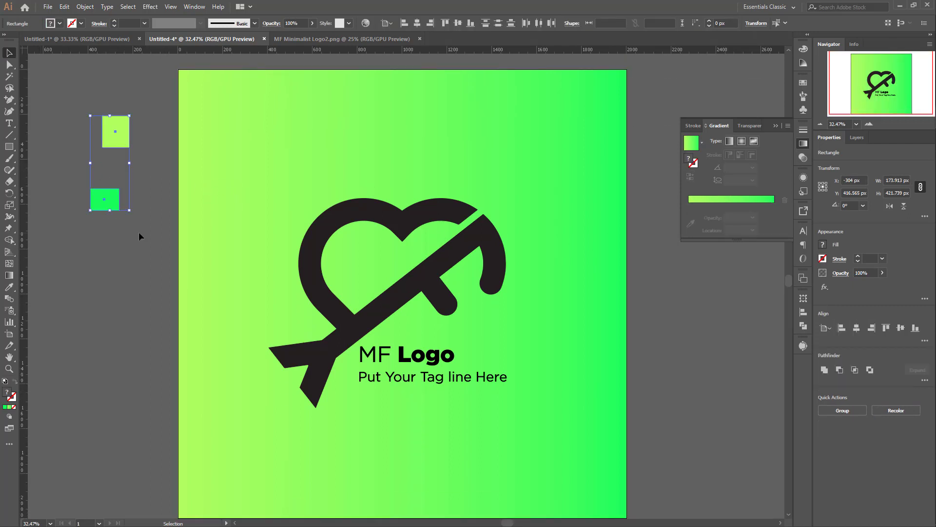
key(Delete)
scroll(484, 253, down, 2)
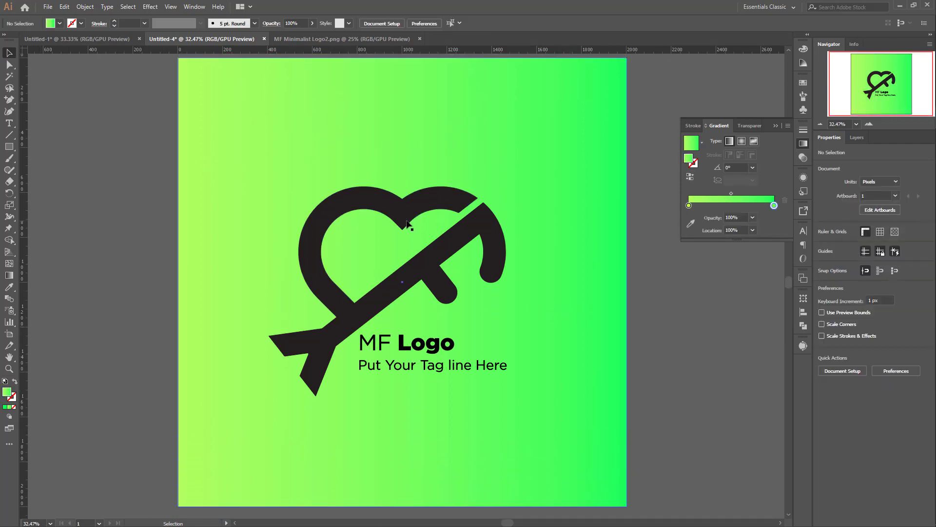
Step: Ungroup the logo so the heart, arrow and text can be selected separately
scroll(407, 224, down, 5)
click(407, 224)
scroll(541, 272, down, 2)
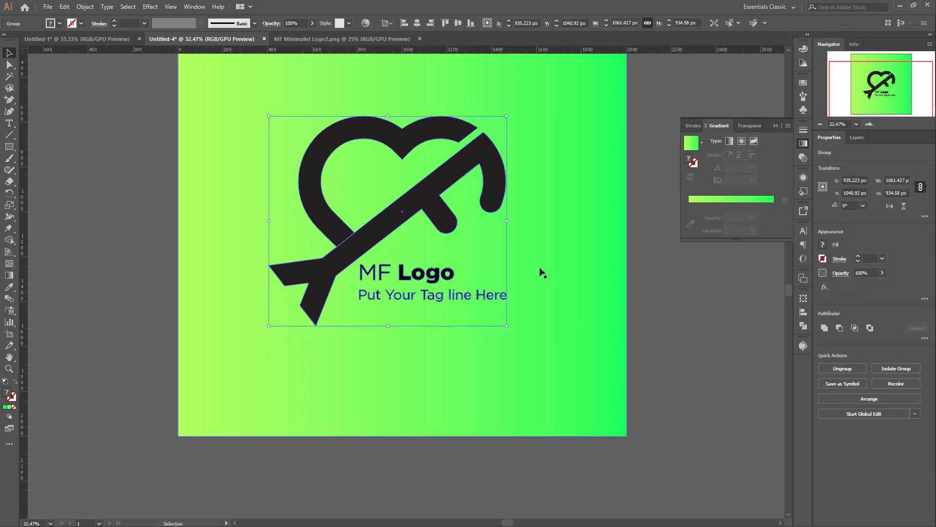
right_click(434, 195)
click(488, 277)
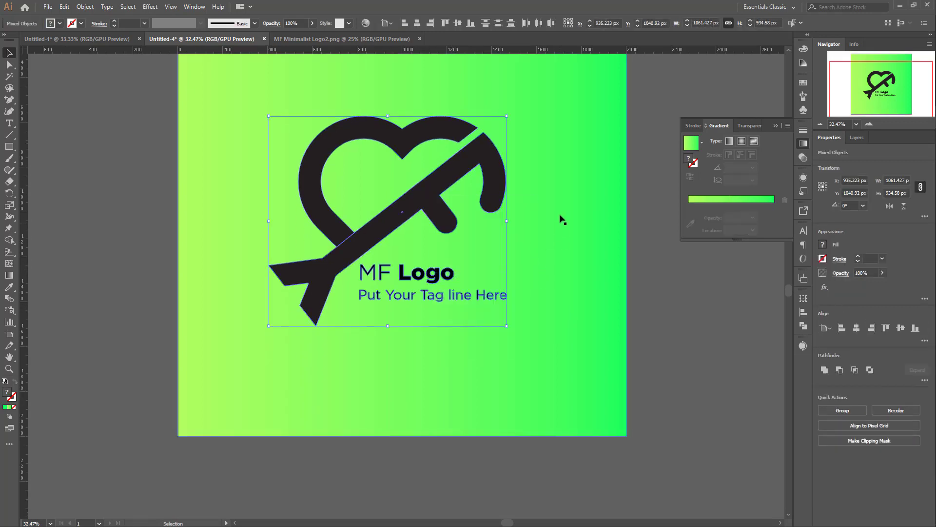
Step: Apply a linear gradient fill to the heart path and set its start stop to black
click(418, 145)
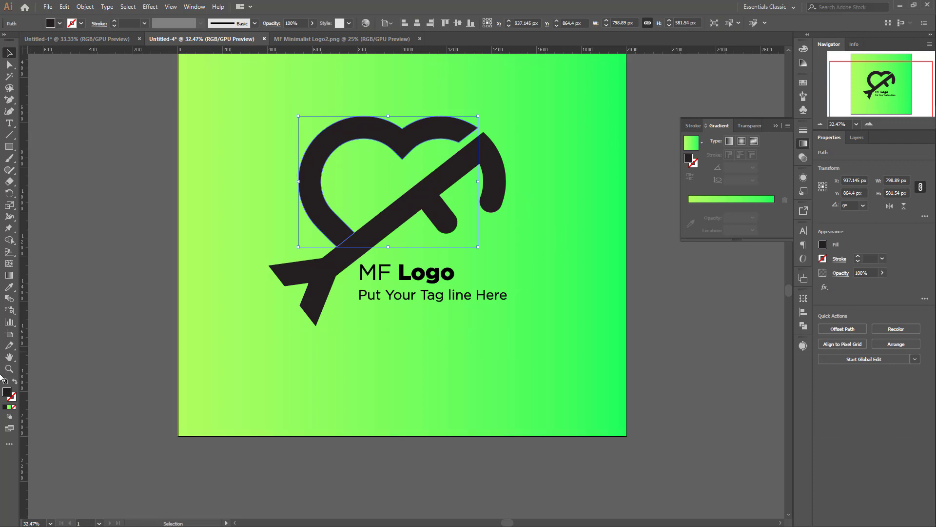
click(10, 407)
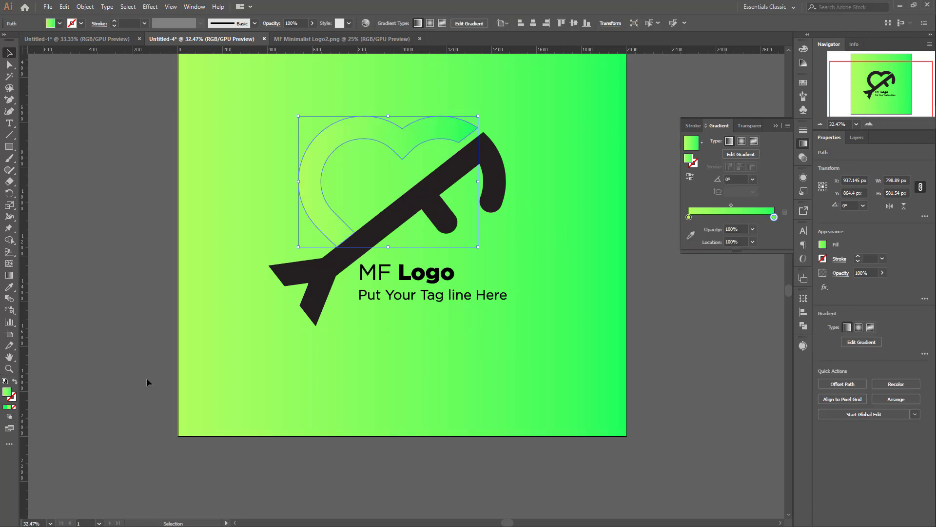
double_click(689, 217)
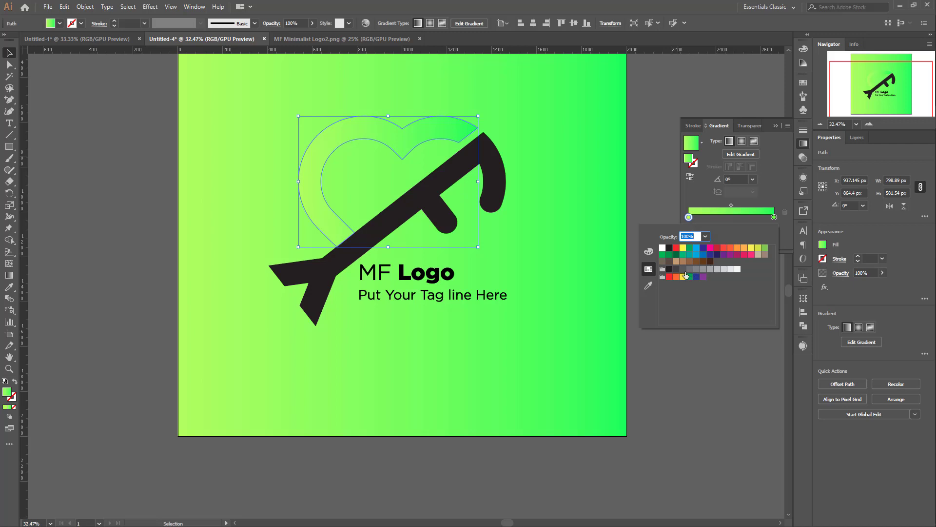
click(669, 269)
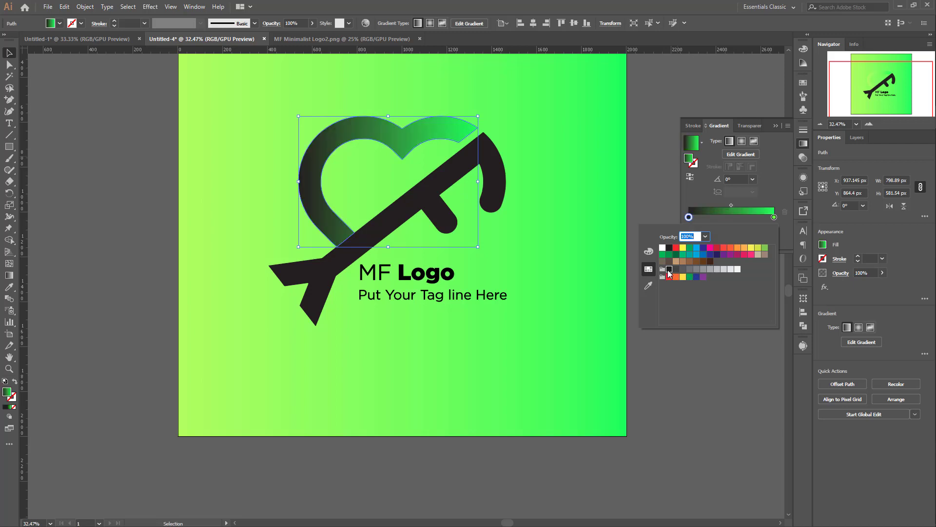
Step: Set the end stop of the heart's gradient to a dark gray swatch
click(775, 218)
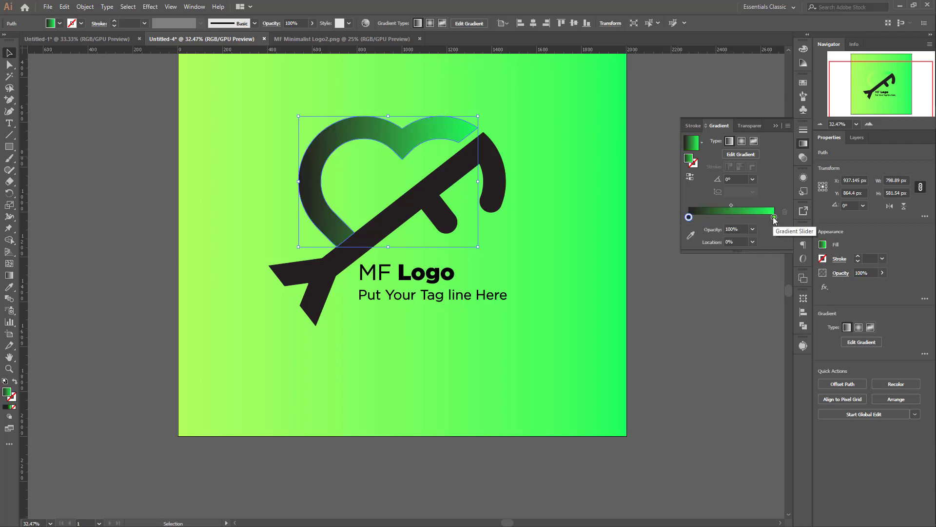
click(691, 236)
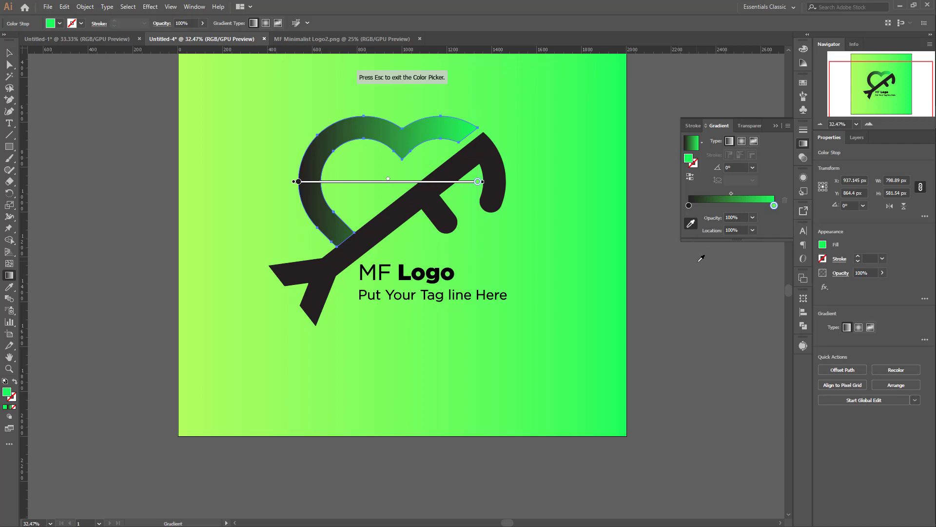
double_click(775, 206)
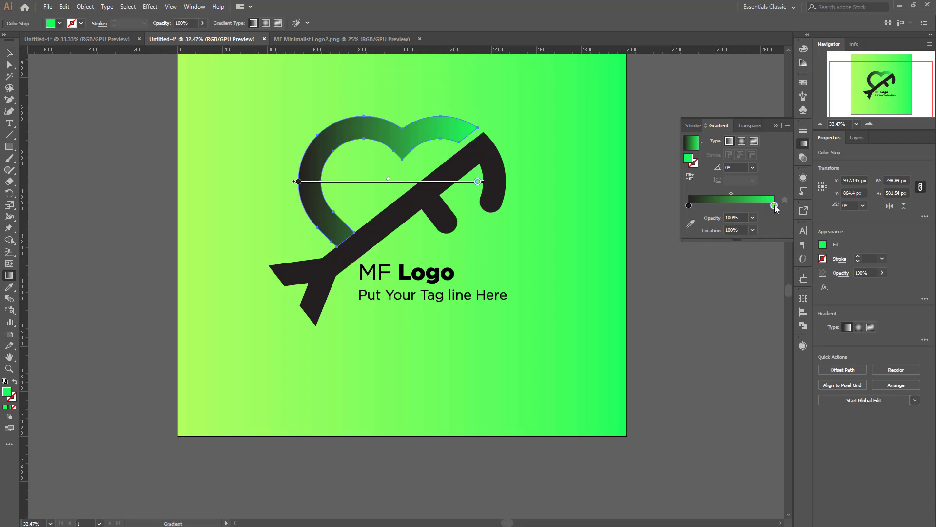
double_click(774, 206)
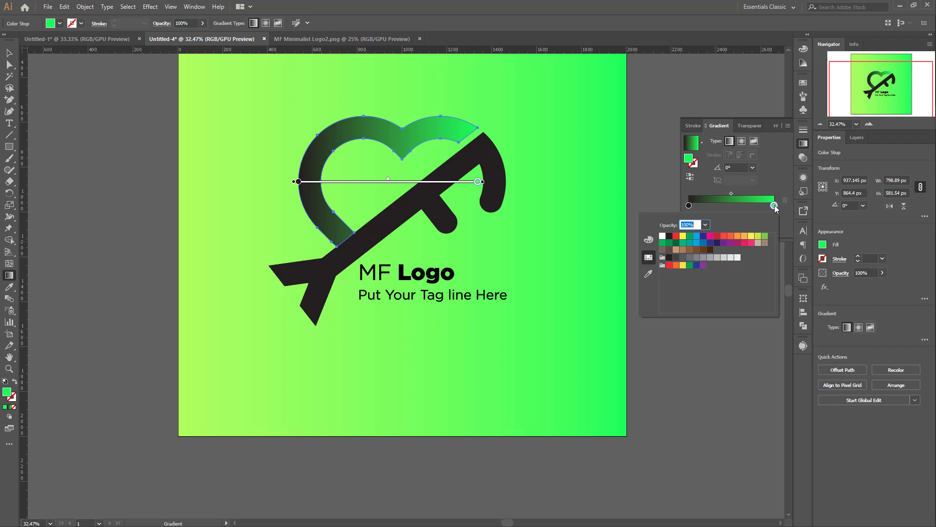
click(689, 258)
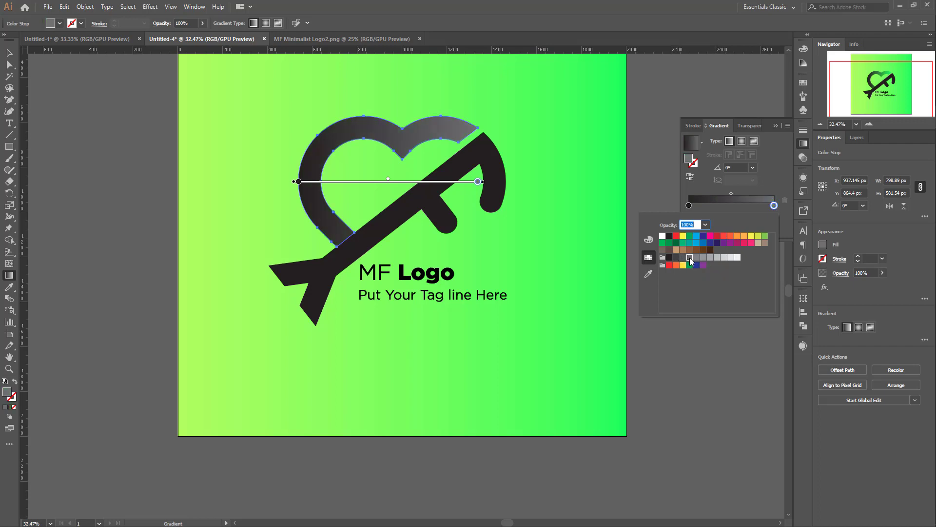
click(480, 183)
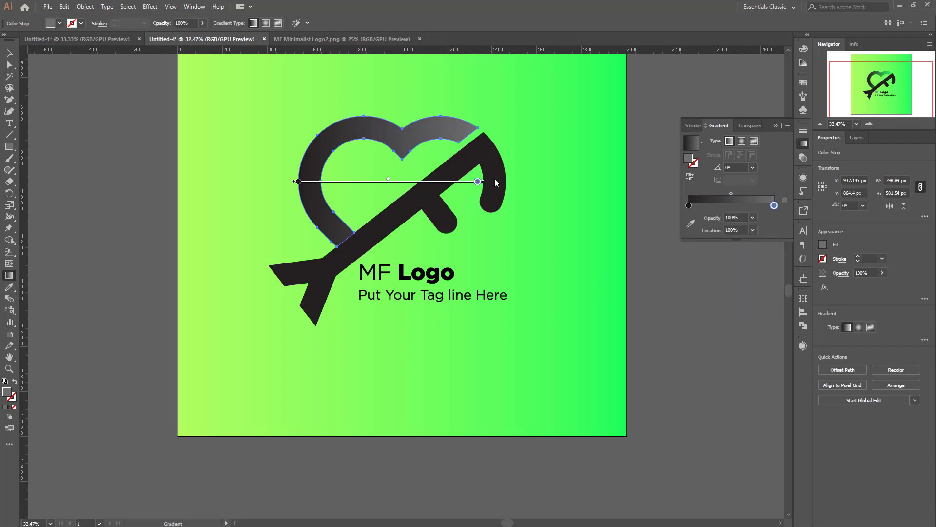
Step: Redraw the heart's gradient as a short, slightly downward-sloping run across its left lobe, at about -12.6°
drag(281, 155, 488, 197)
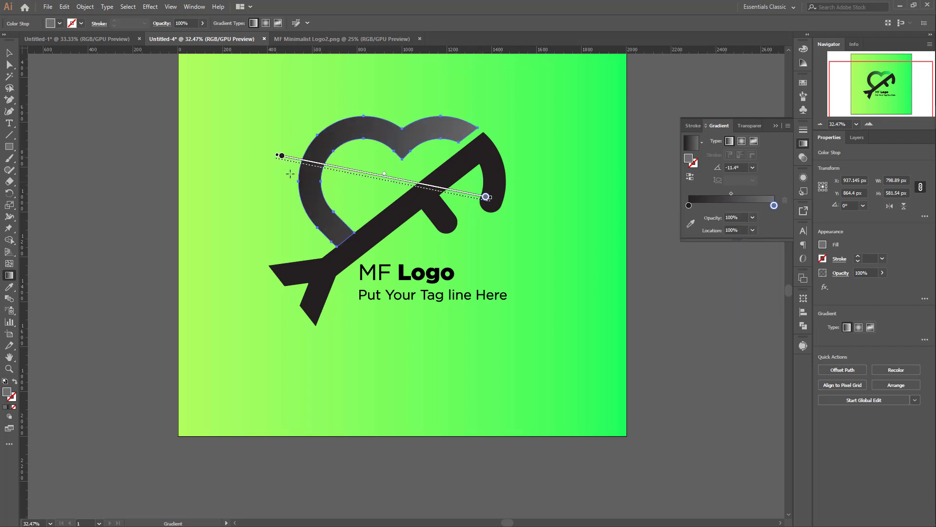
mouse_move(279, 172)
mouse_down()
mouse_move(376, 204)
mouse_move(460, 207)
mouse_move(403, 200)
mouse_up()
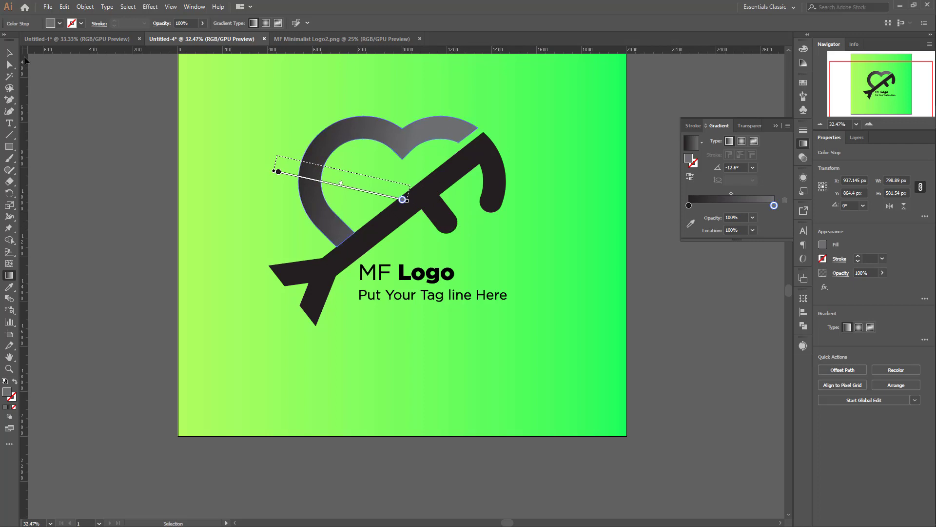
click(8, 52)
click(559, 217)
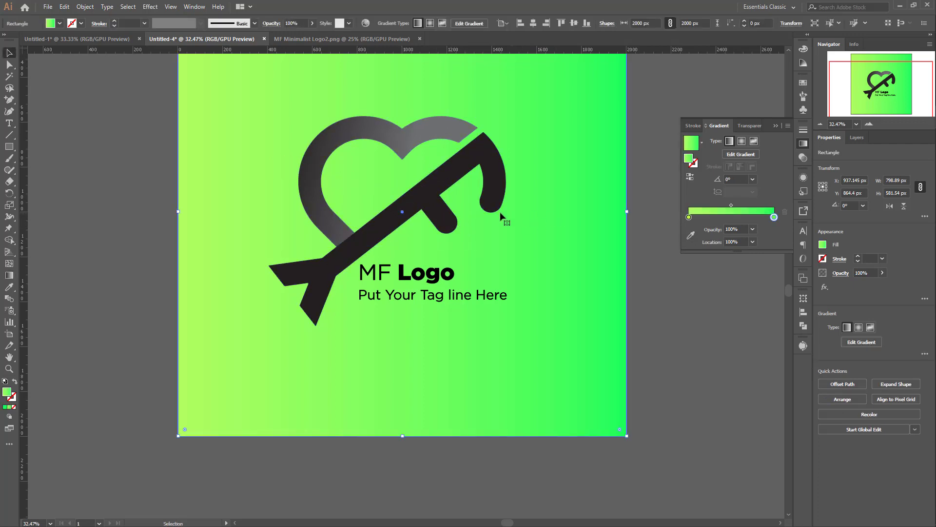
Step: Copy the heart's gradient onto the arrow with the Eyedropper and reverse its direction
click(440, 225)
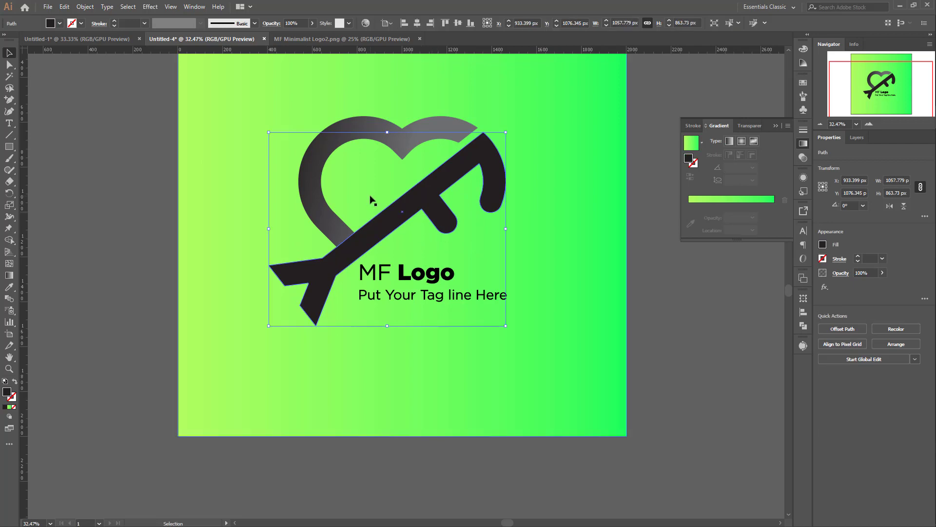
key(i)
click(441, 125)
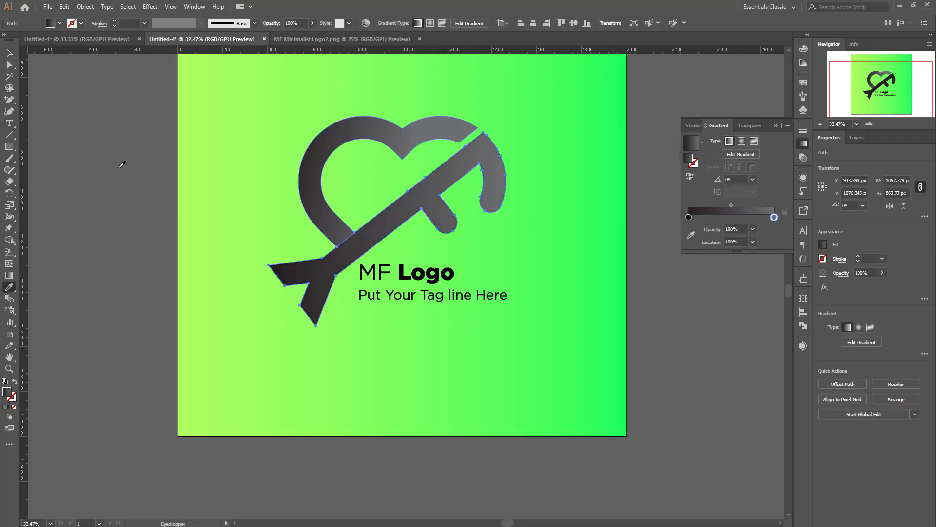
click(689, 176)
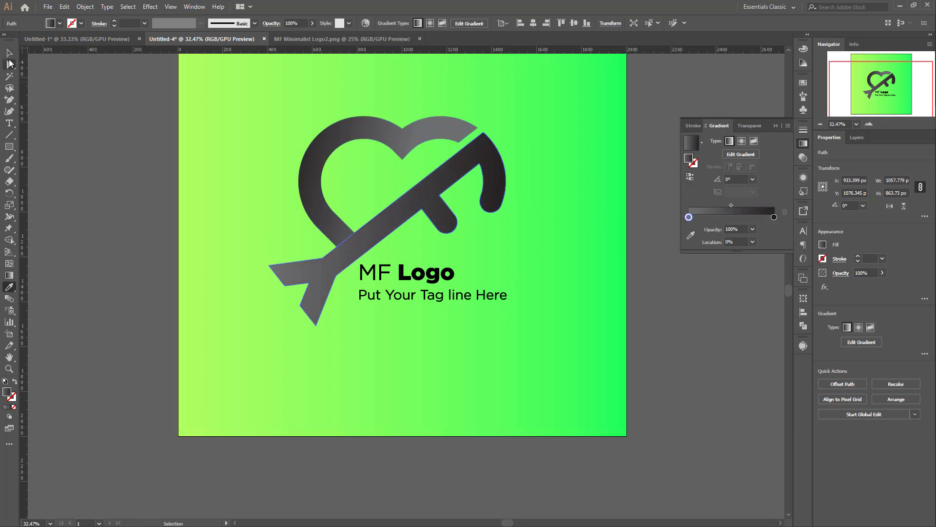
key(v)
click(552, 244)
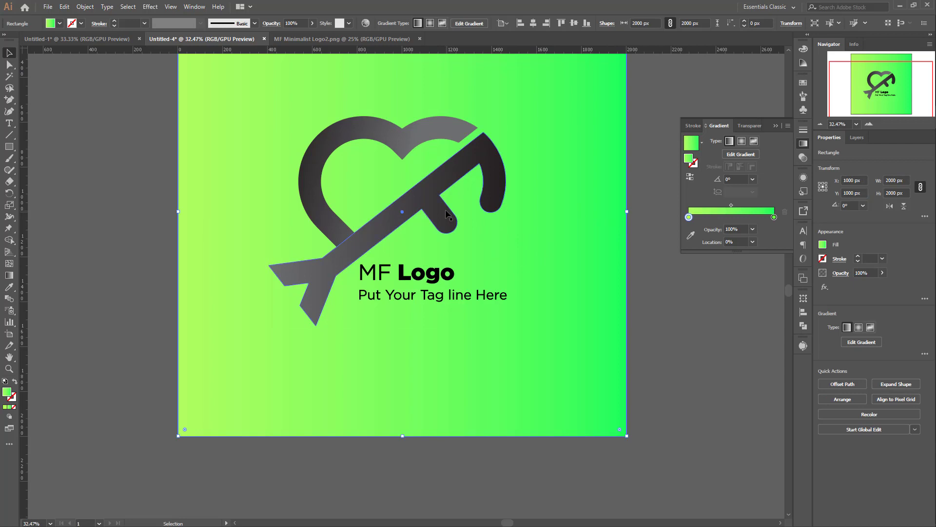
Step: Redraw the heart's gradient upward from black at its lower tip to gray at the left lobe, at about 86°
click(446, 214)
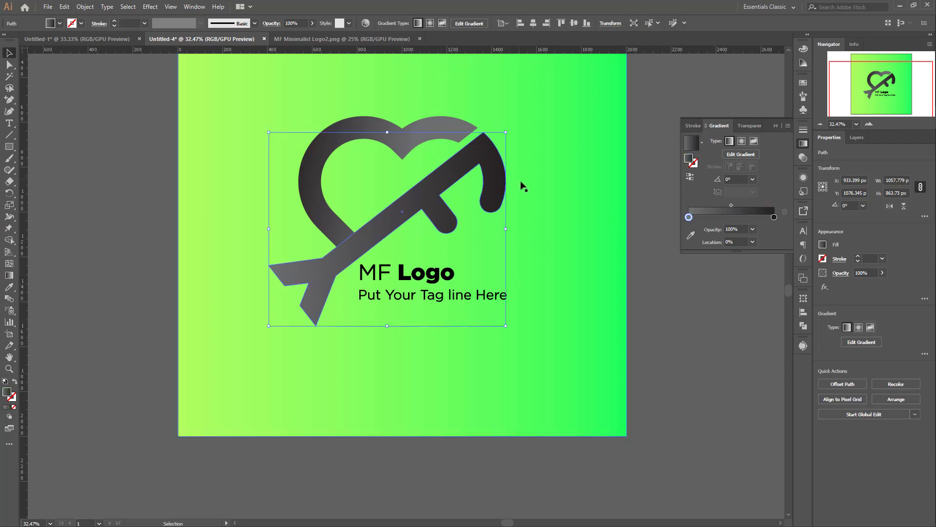
click(303, 173)
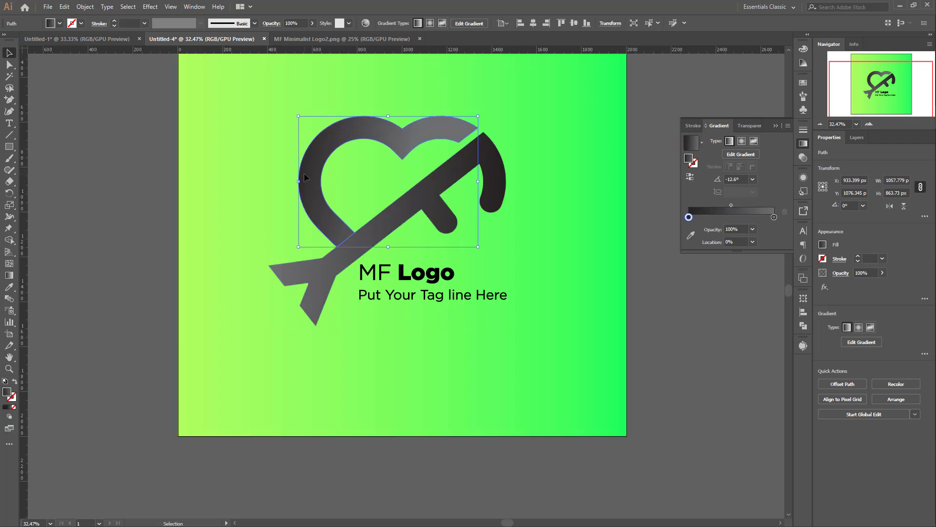
click(9, 275)
mouse_move(318, 245)
mouse_down()
mouse_move(376, 142)
mouse_move(417, 129)
mouse_up()
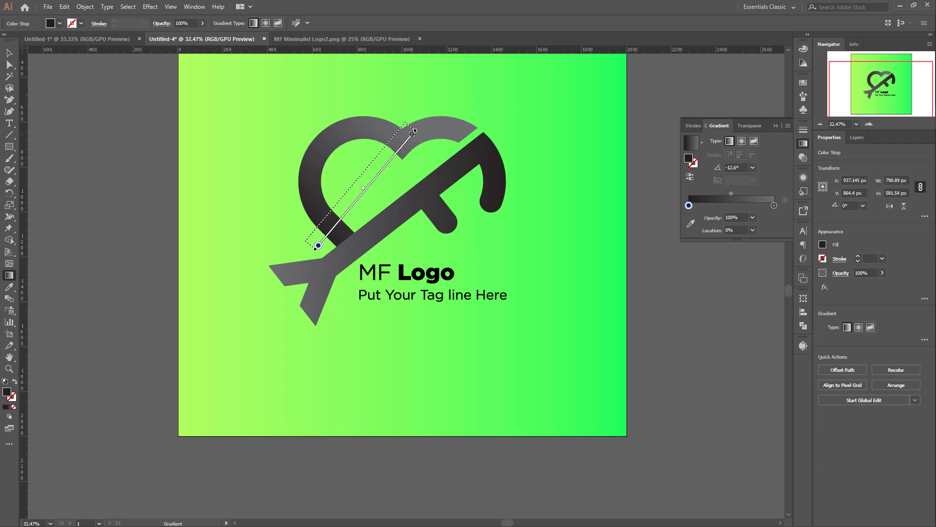
drag(347, 247, 304, 164)
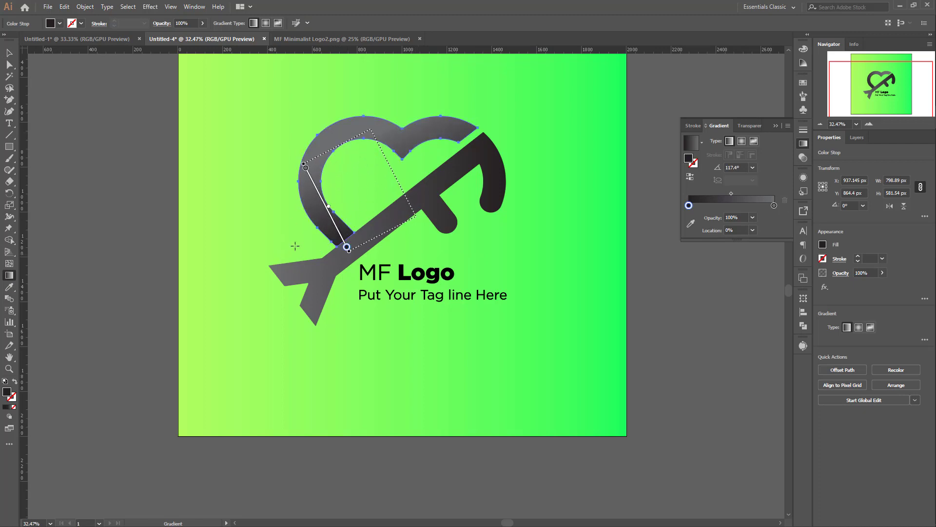
drag(295, 246, 337, 198)
drag(337, 248, 344, 140)
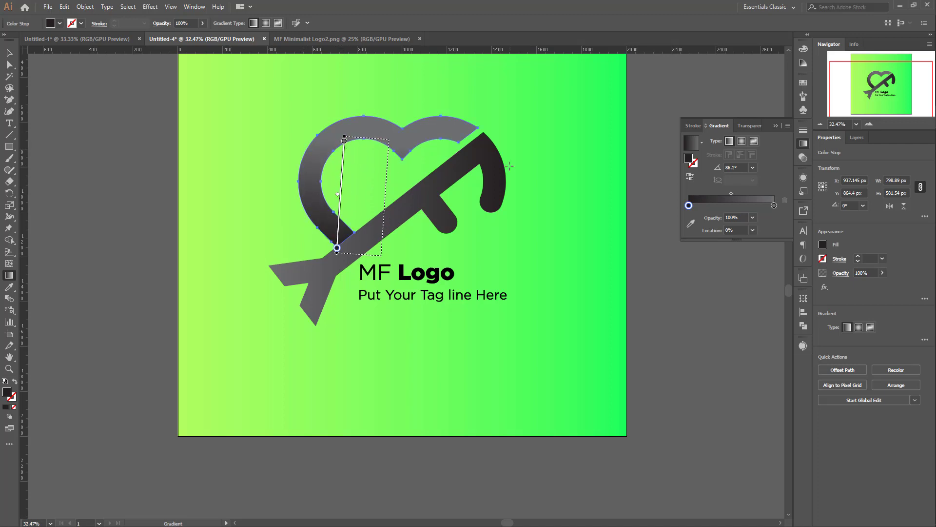
click(9, 53)
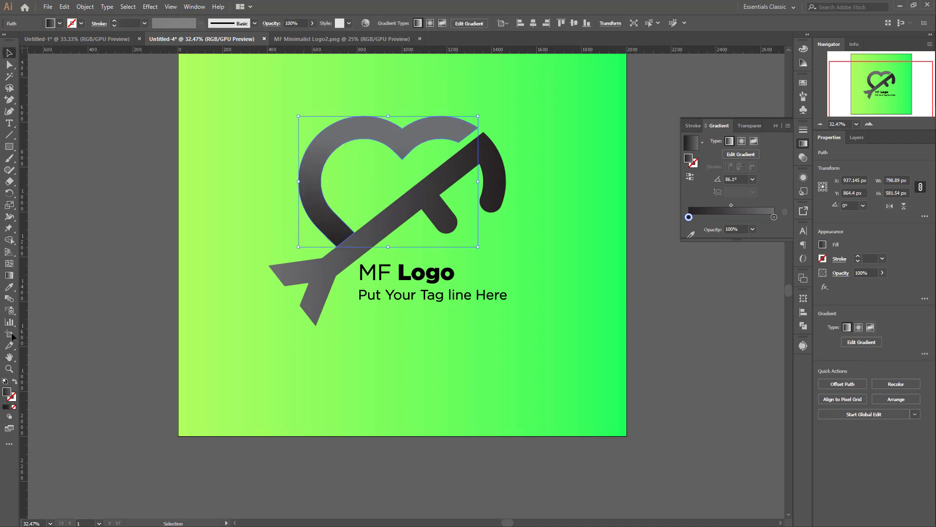
Step: Redraw the arrow's gradient diagonally across the shaft, from gray inside the heart to black at the lower right, at about -31.4°
click(308, 269)
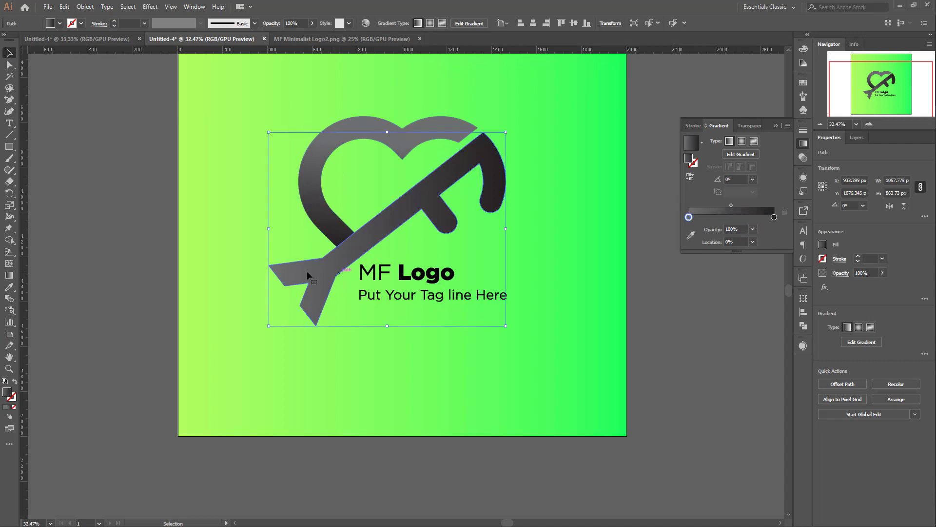
click(10, 276)
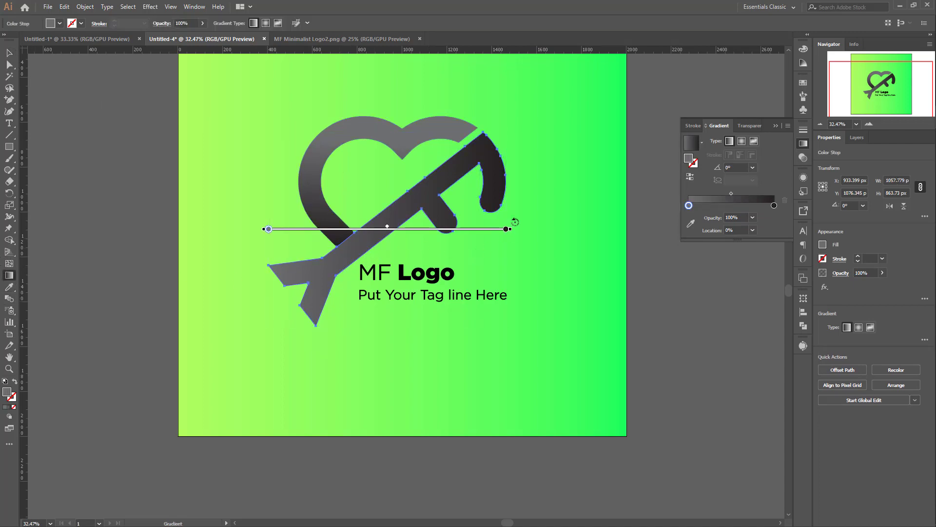
drag(532, 182, 399, 255)
mouse_move(297, 303)
mouse_down()
mouse_move(352, 252)
mouse_move(337, 273)
mouse_move(512, 227)
mouse_move(543, 241)
mouse_move(578, 323)
mouse_up()
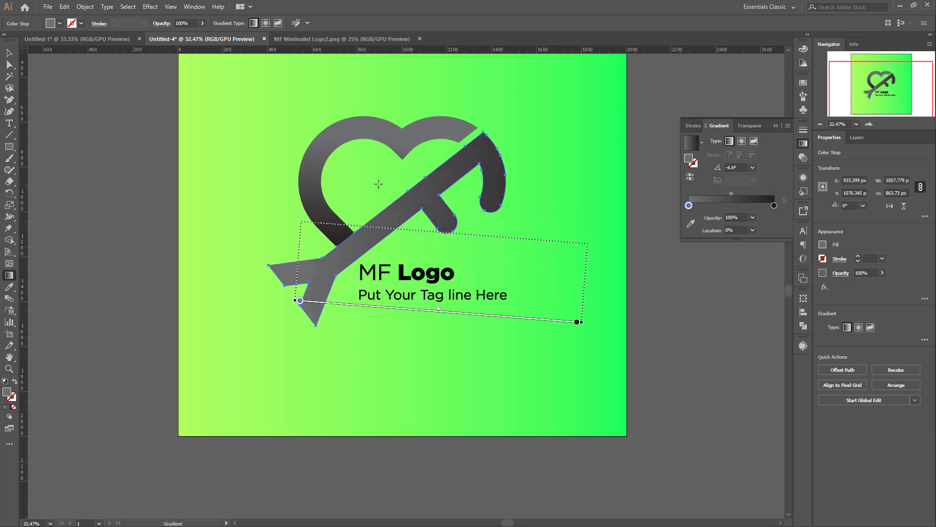
mouse_move(377, 183)
mouse_down()
mouse_move(520, 272)
mouse_move(507, 262)
mouse_up()
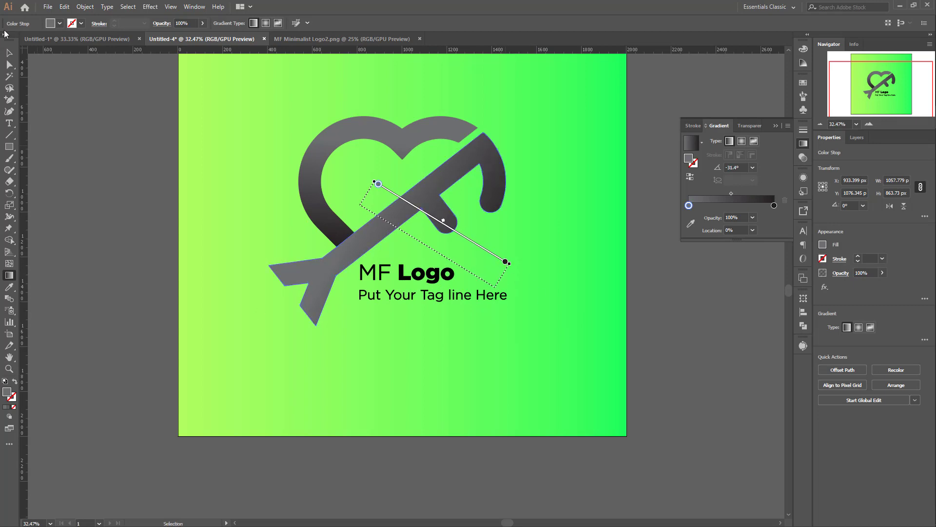
click(9, 53)
click(580, 229)
Step: Apply the heart's gradient to both the MF Logo name and the tagline with the Eyedropper
scroll(581, 234, down, 3)
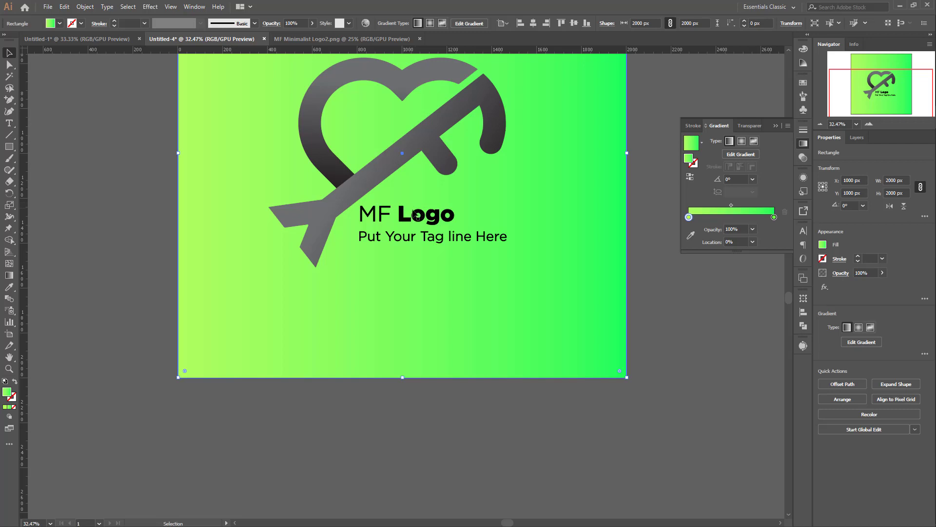
click(439, 215)
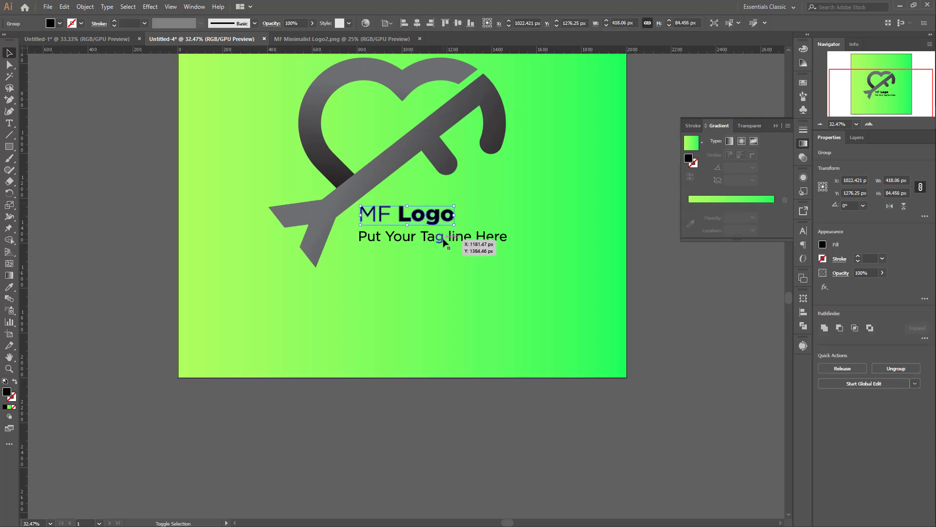
shift+click(445, 242)
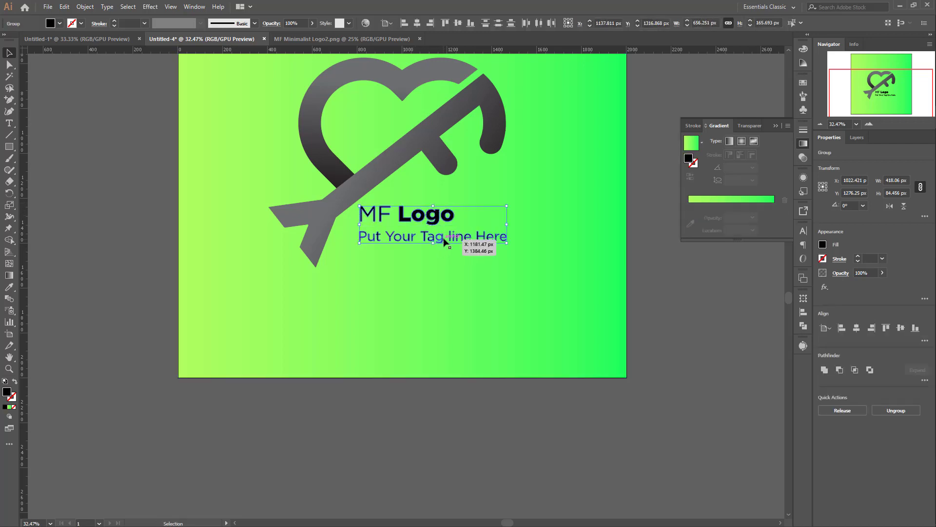
click(9, 286)
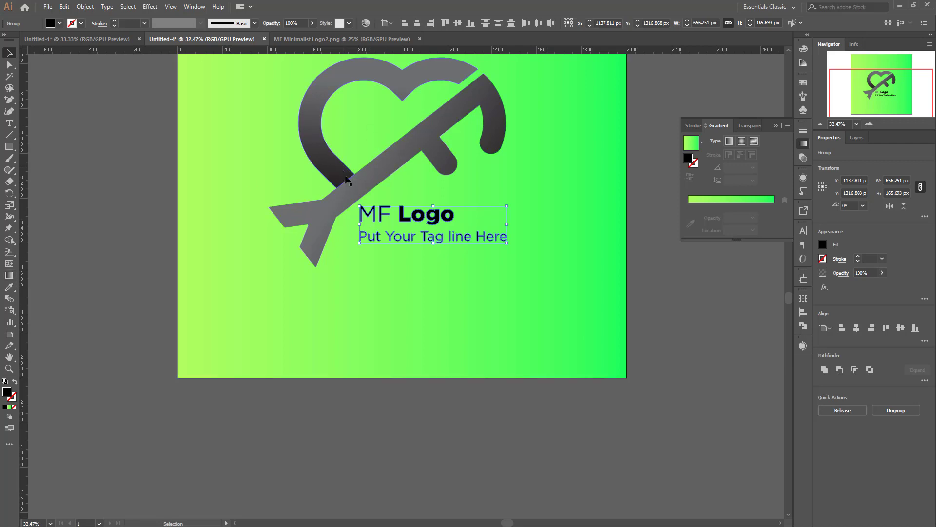
click(325, 120)
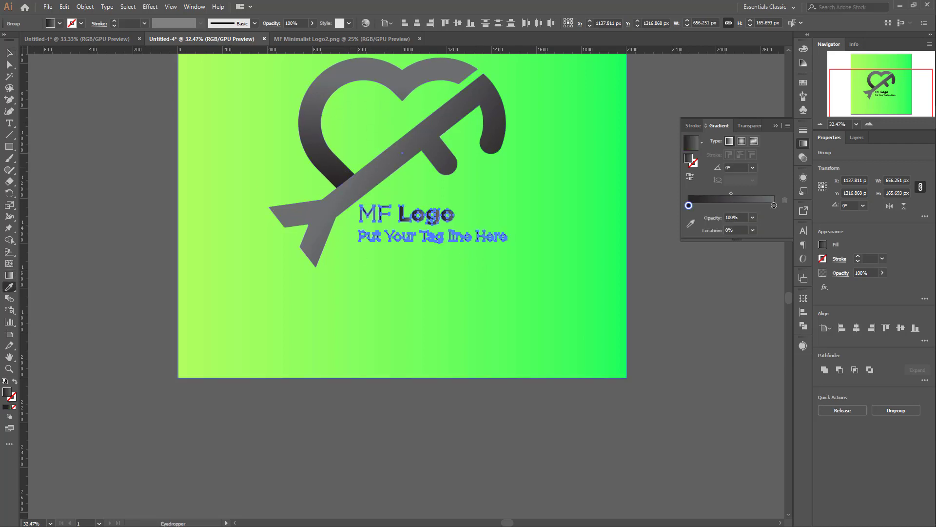
click(6, 53)
click(565, 197)
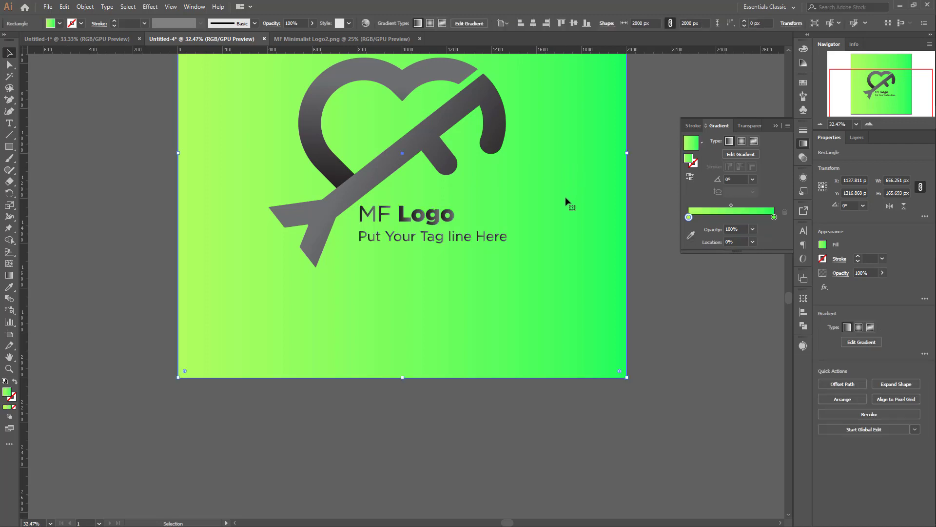
Step: Redraw the MF Logo name's gradient from the top to the bottom of its letters, at about -88.4°
scroll(566, 199, down, 4)
scroll(566, 199, up, 3)
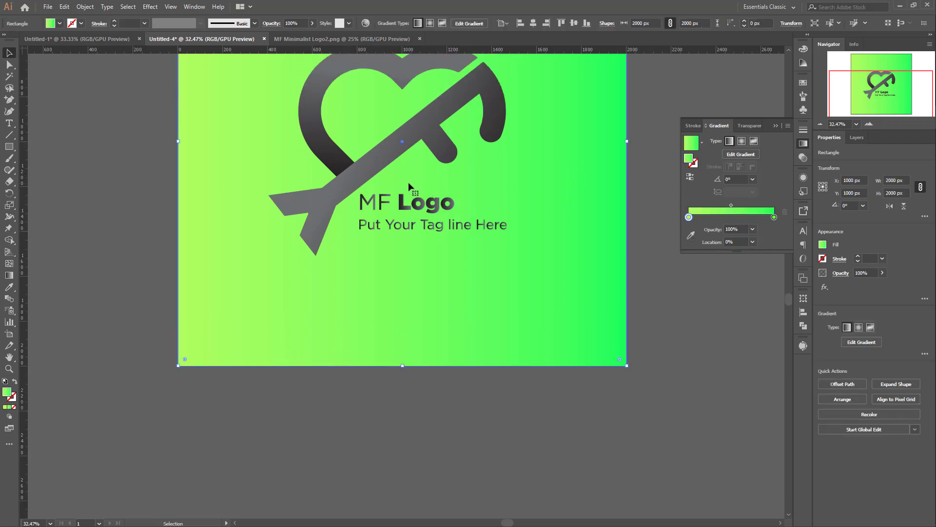
click(417, 202)
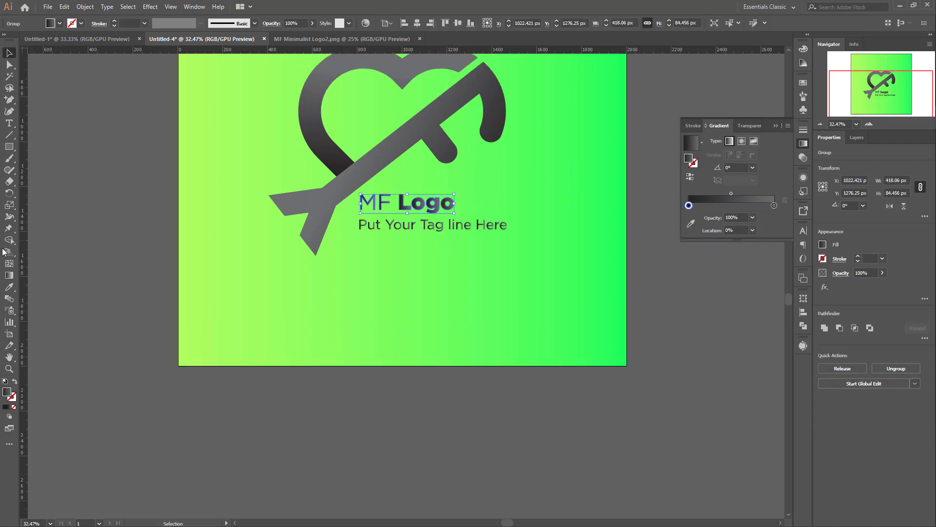
click(9, 275)
drag(414, 192, 415, 213)
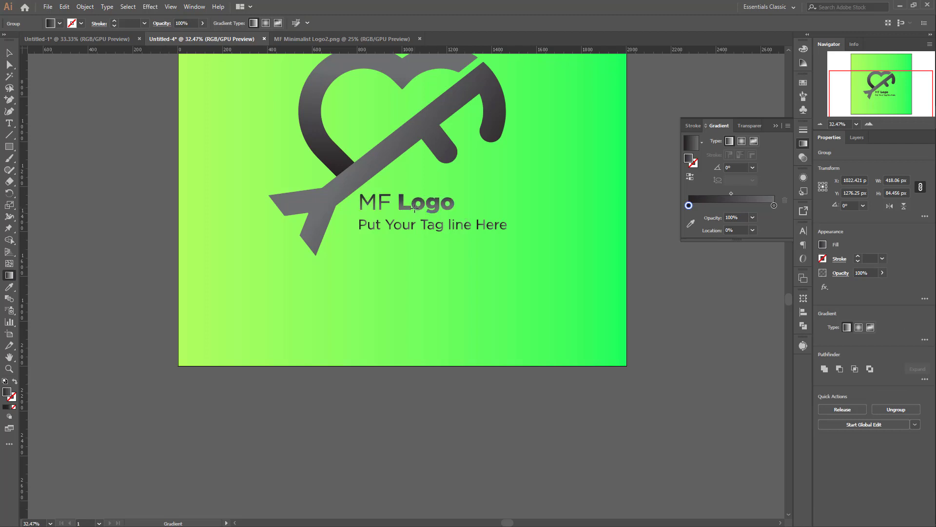
key(v)
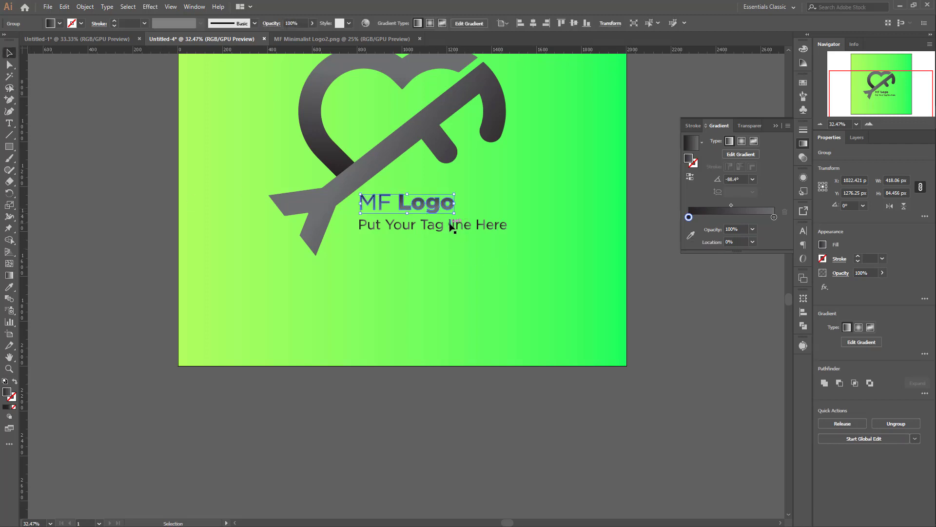
Step: Redraw the tagline's gradient downward across its lettering, at about -82.3°
click(451, 226)
click(9, 275)
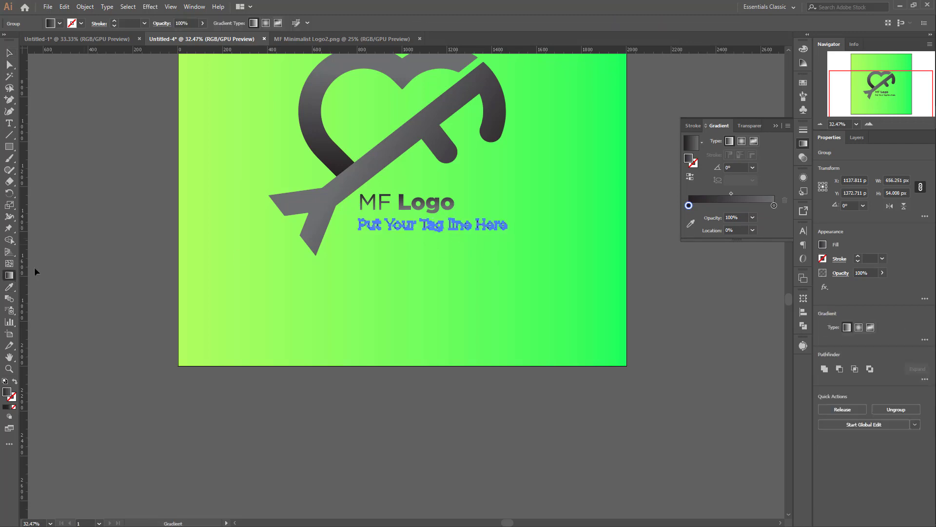
click(473, 217)
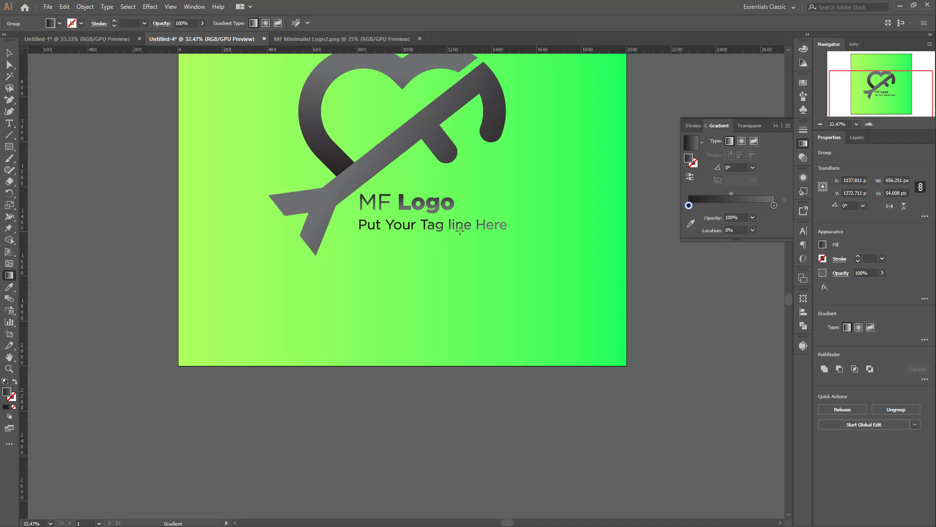
drag(459, 236, 459, 236)
mouse_move(418, 237)
mouse_down()
mouse_move(464, 237)
mouse_move(418, 243)
mouse_move(424, 220)
mouse_up()
drag(470, 211, 432, 233)
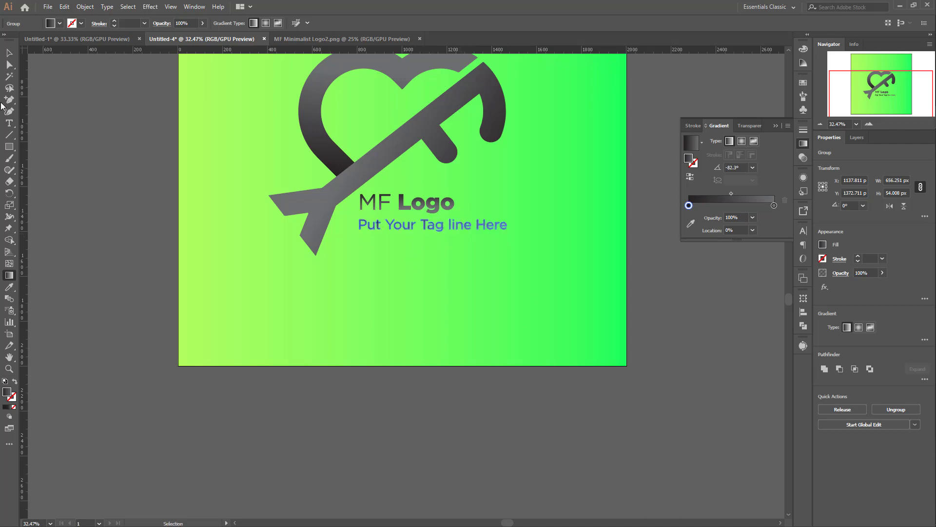
key(v)
click(501, 153)
scroll(630, 259, up, 6)
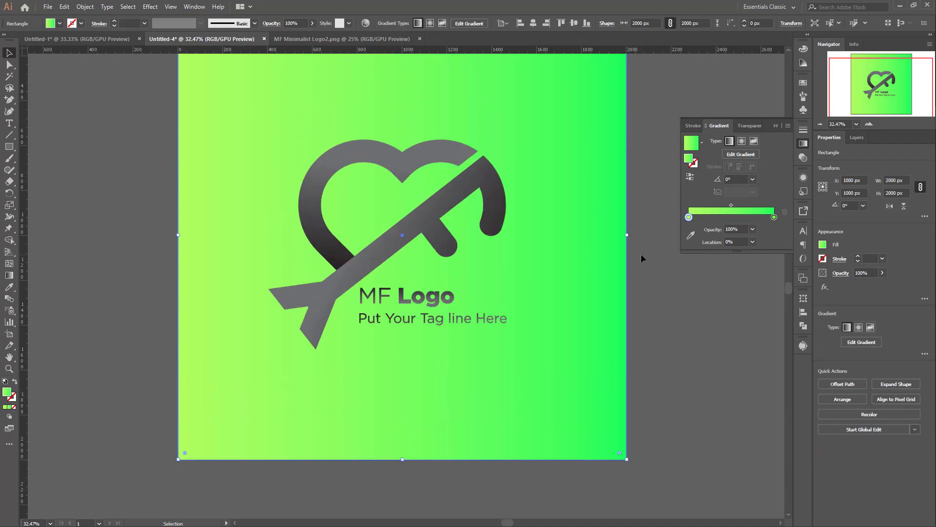
scroll(532, 178, down, 2)
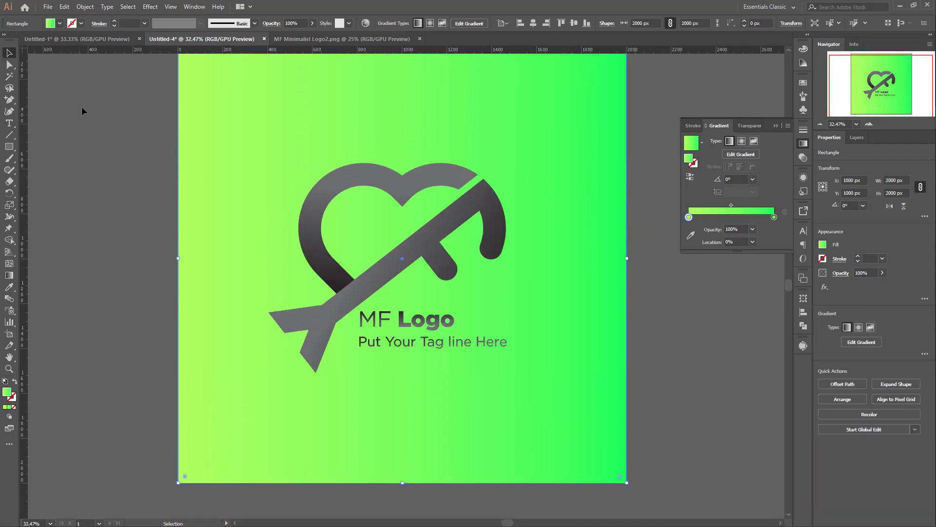
click(720, 258)
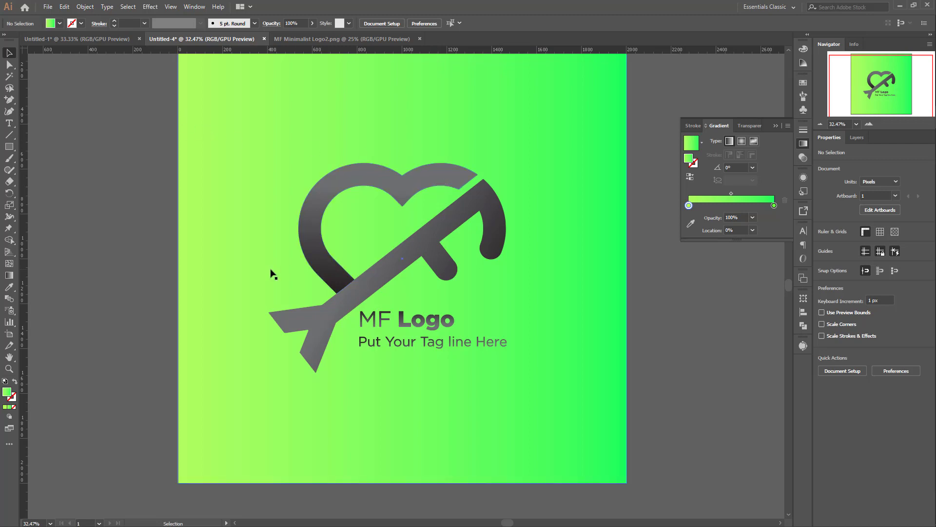
scroll(477, 226, up, 2)
scroll(425, 232, down, 1)
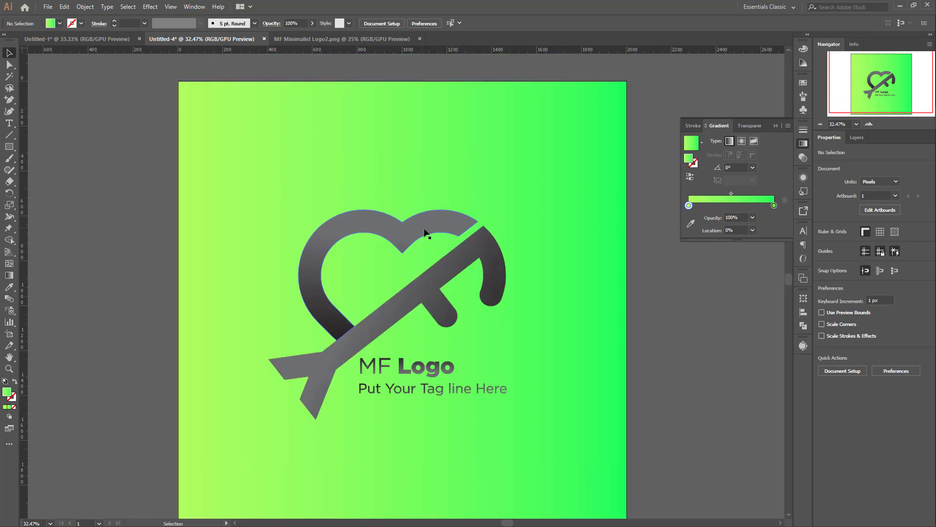